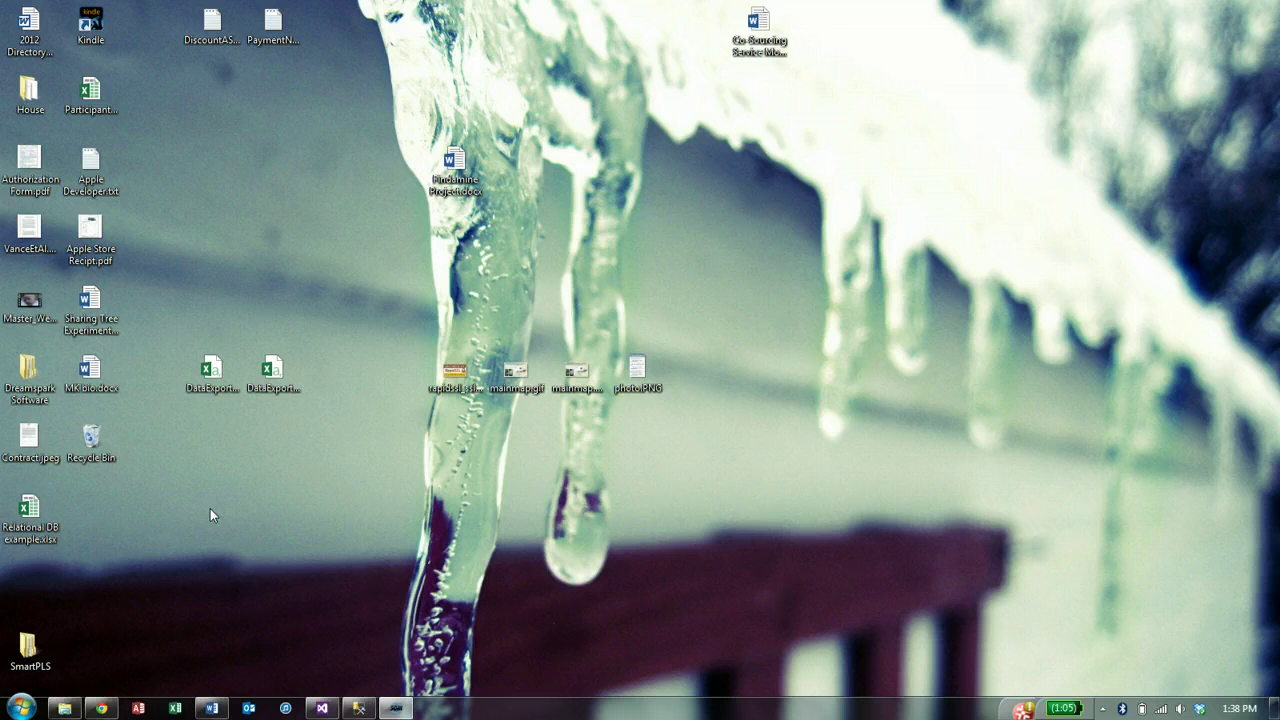
# Launch Access and start a blank desktop database named Demo4.
pyautogui.click(138, 708)
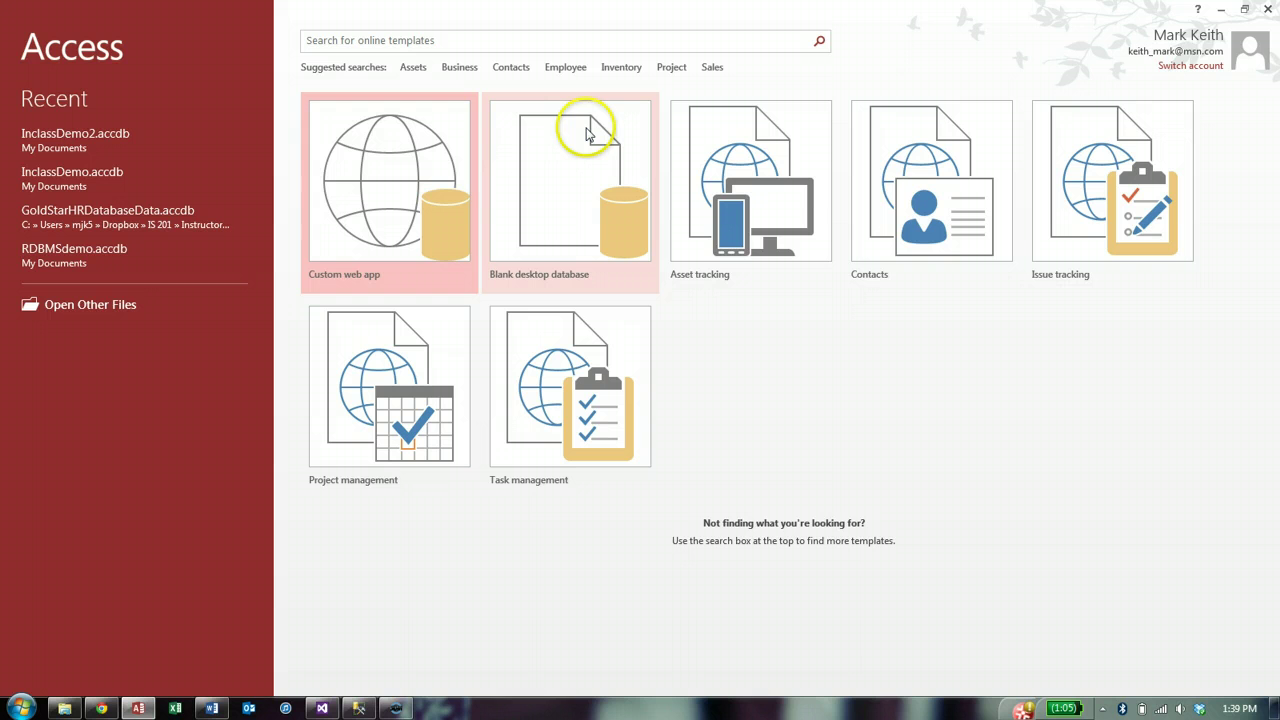
pyautogui.click(588, 136)
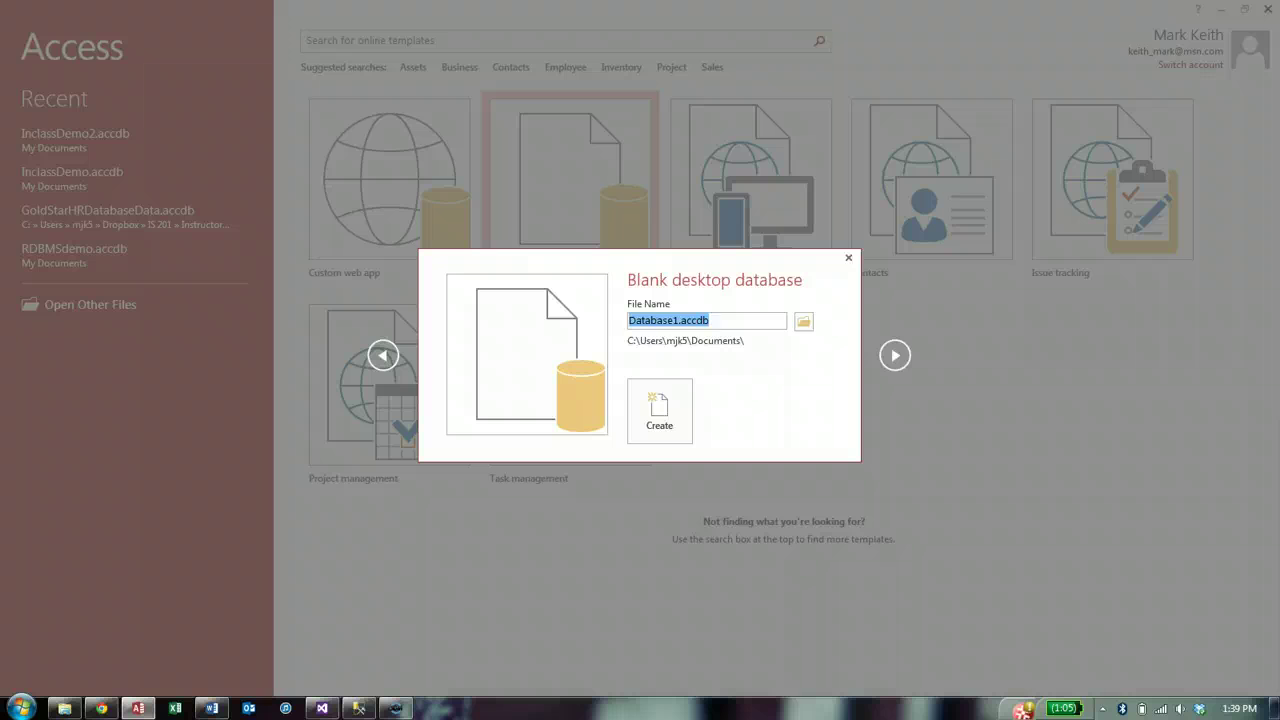
pyautogui.write('Demo4')
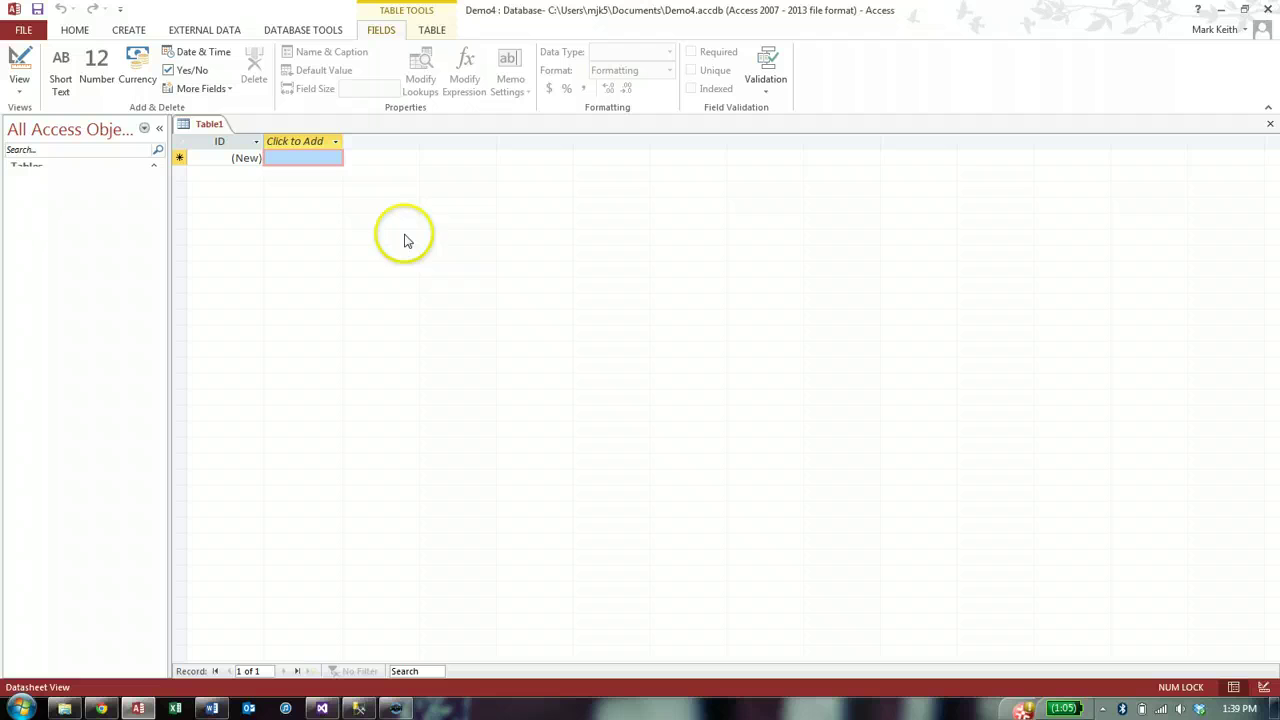
# Save the first table as Customer and open it in design view.
pyautogui.click(19, 62)
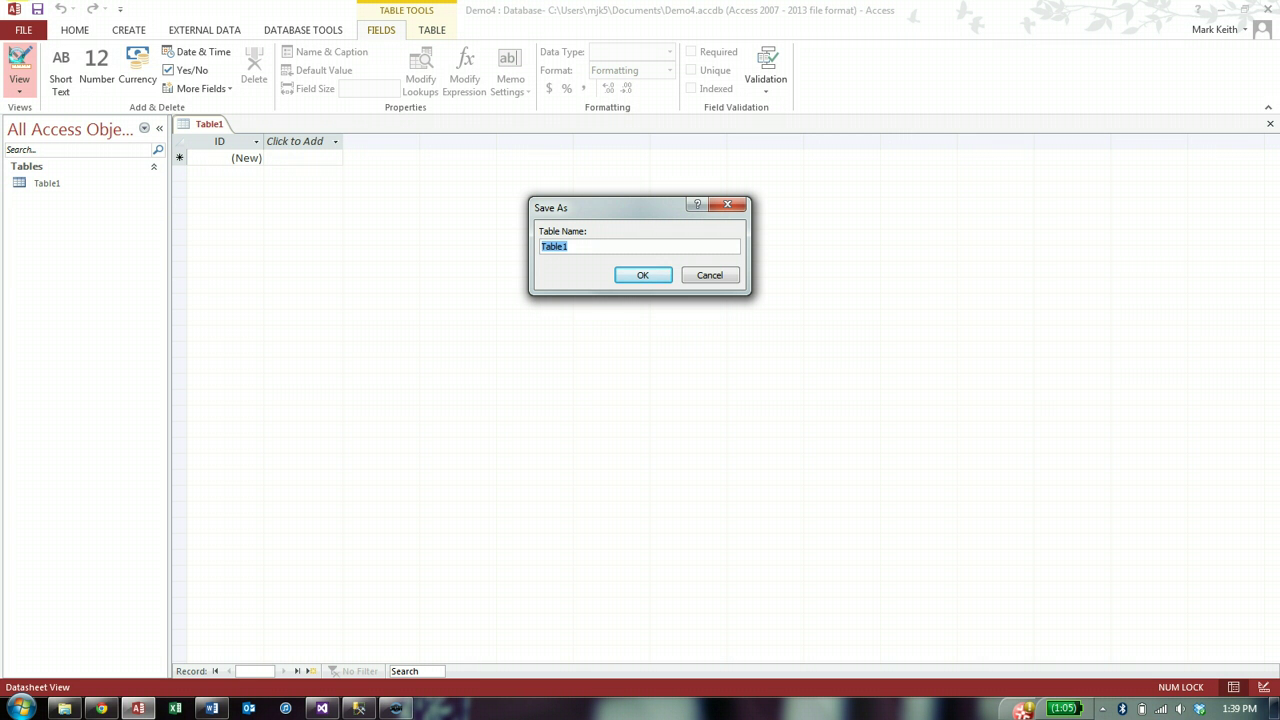
pyautogui.write('Custeom')
pyautogui.press('BackSpace')
pyautogui.press('BackSpace')
pyautogui.press('BackSpace')
pyautogui.press('BackSpace')
pyautogui.write('tomer')
pyautogui.press('Return')
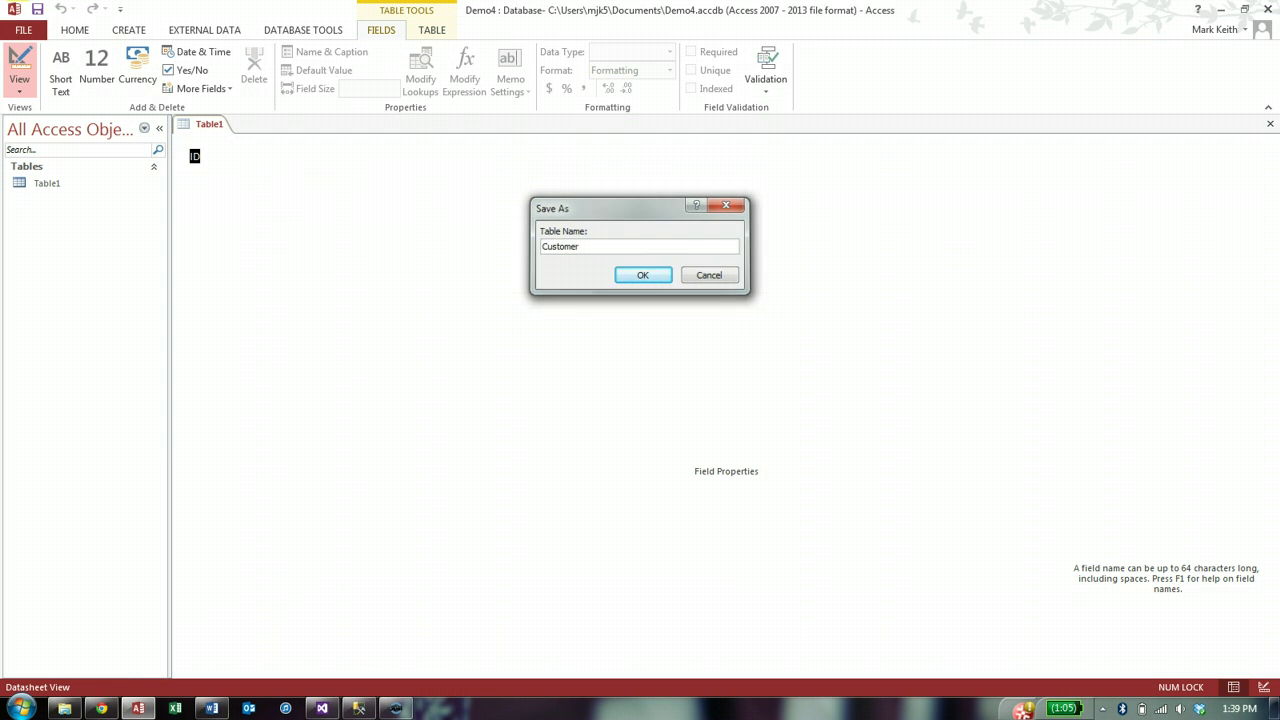
# Create a second table and save it as Order.
pyautogui.click(130, 29)
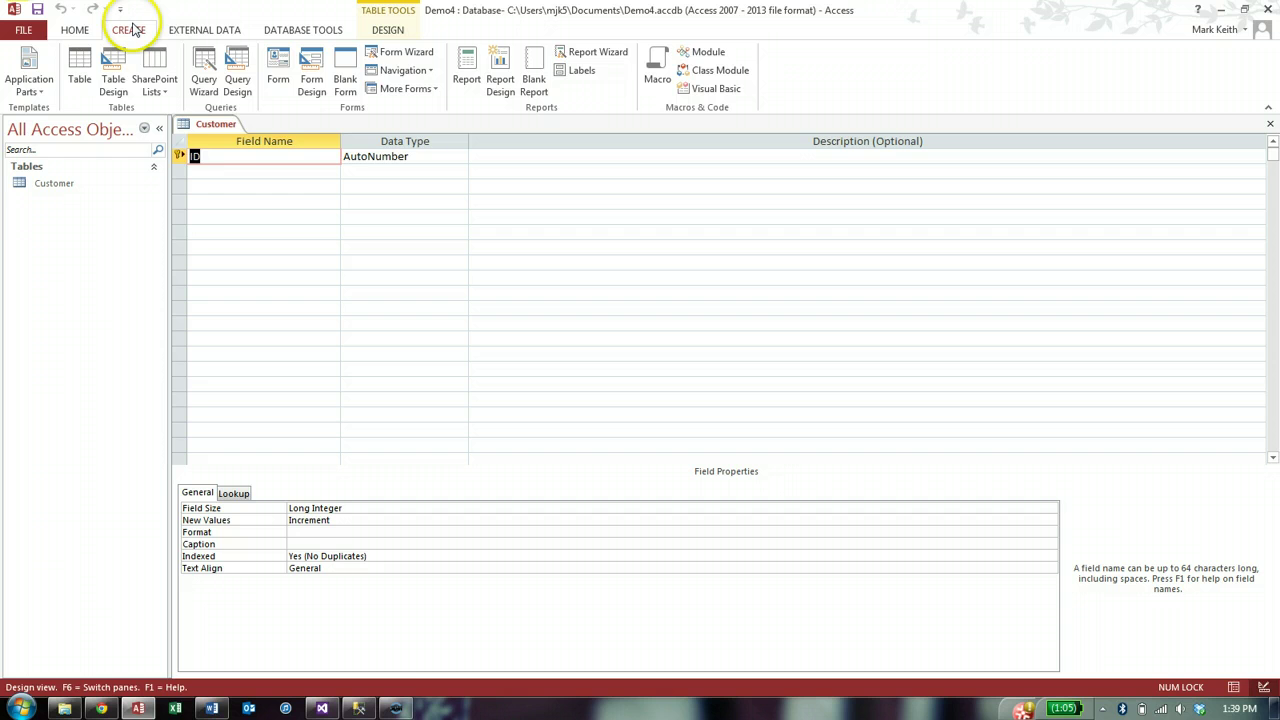
pyautogui.click(84, 66)
pyautogui.click(20, 62)
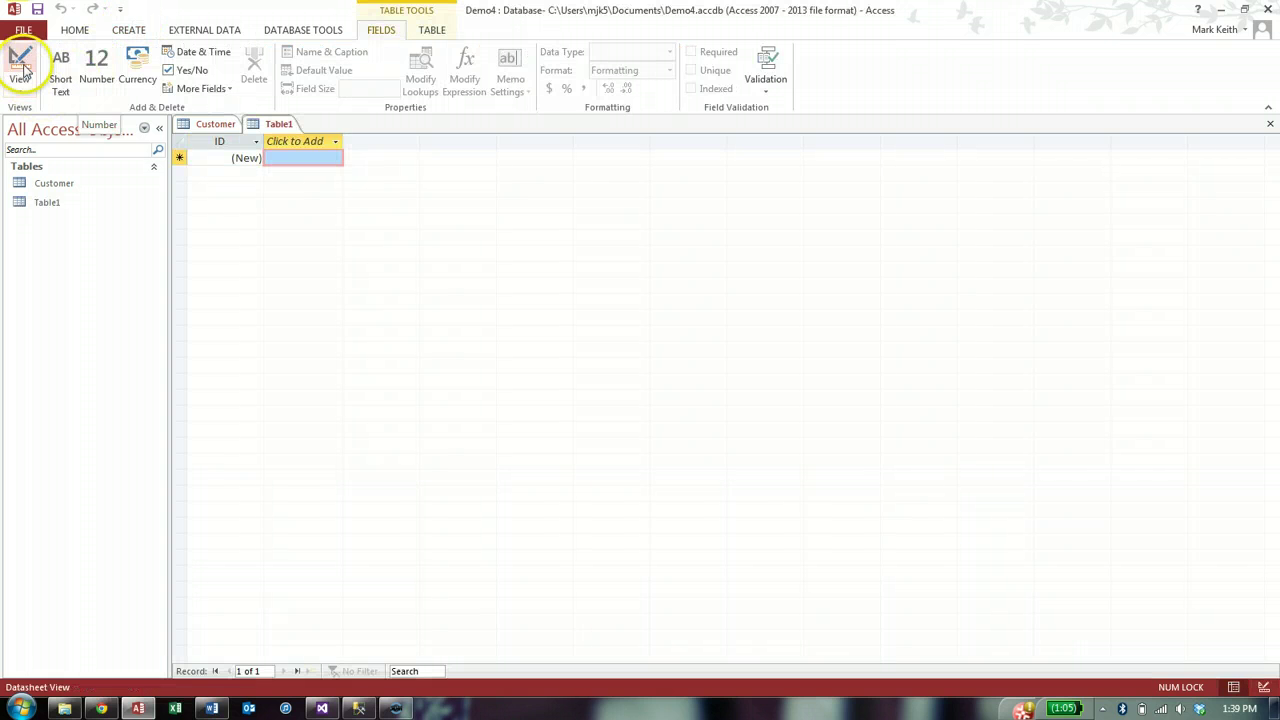
pyautogui.write('Order')
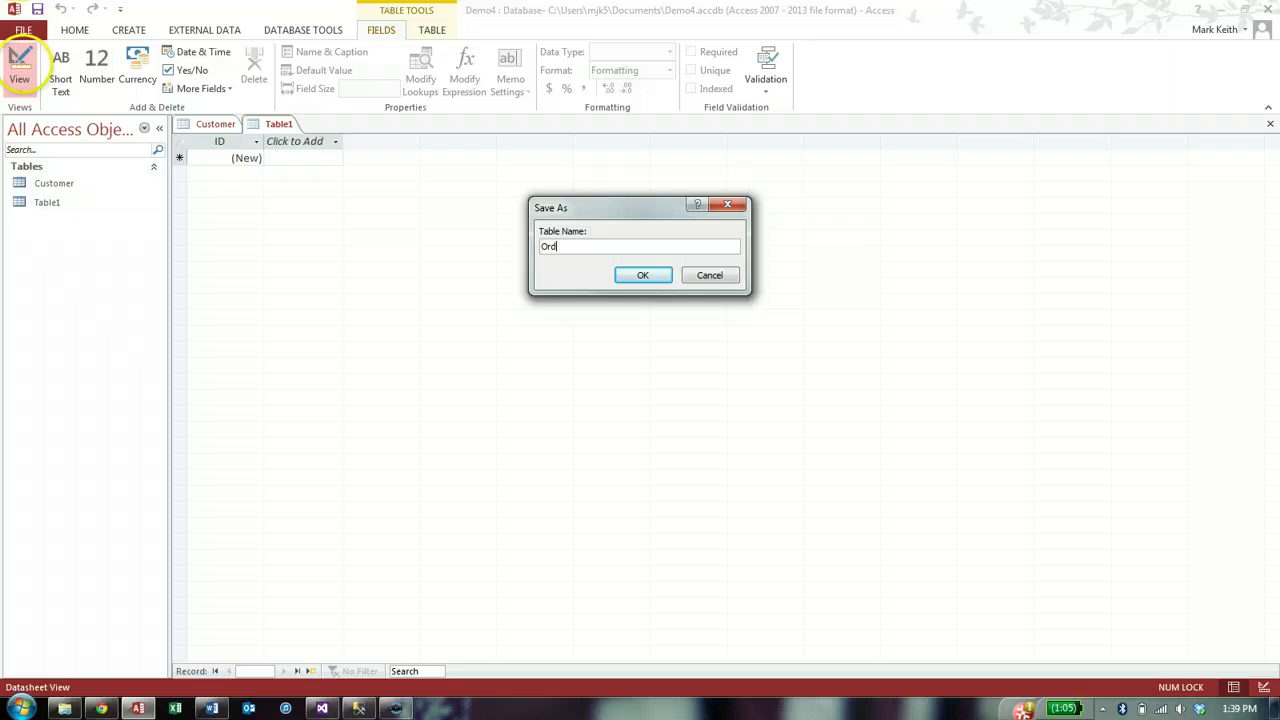
pyautogui.press('Return')
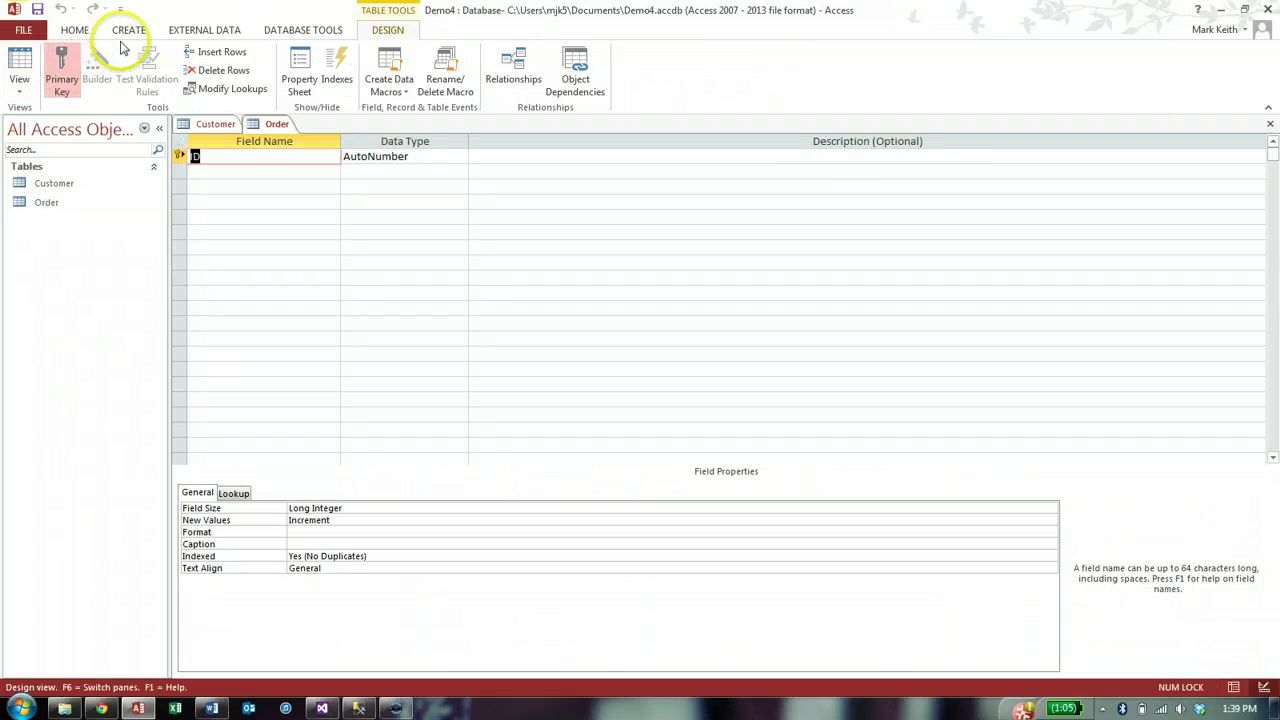
# Create a third table and save it as Product.
pyautogui.click(125, 32)
pyautogui.click(77, 72)
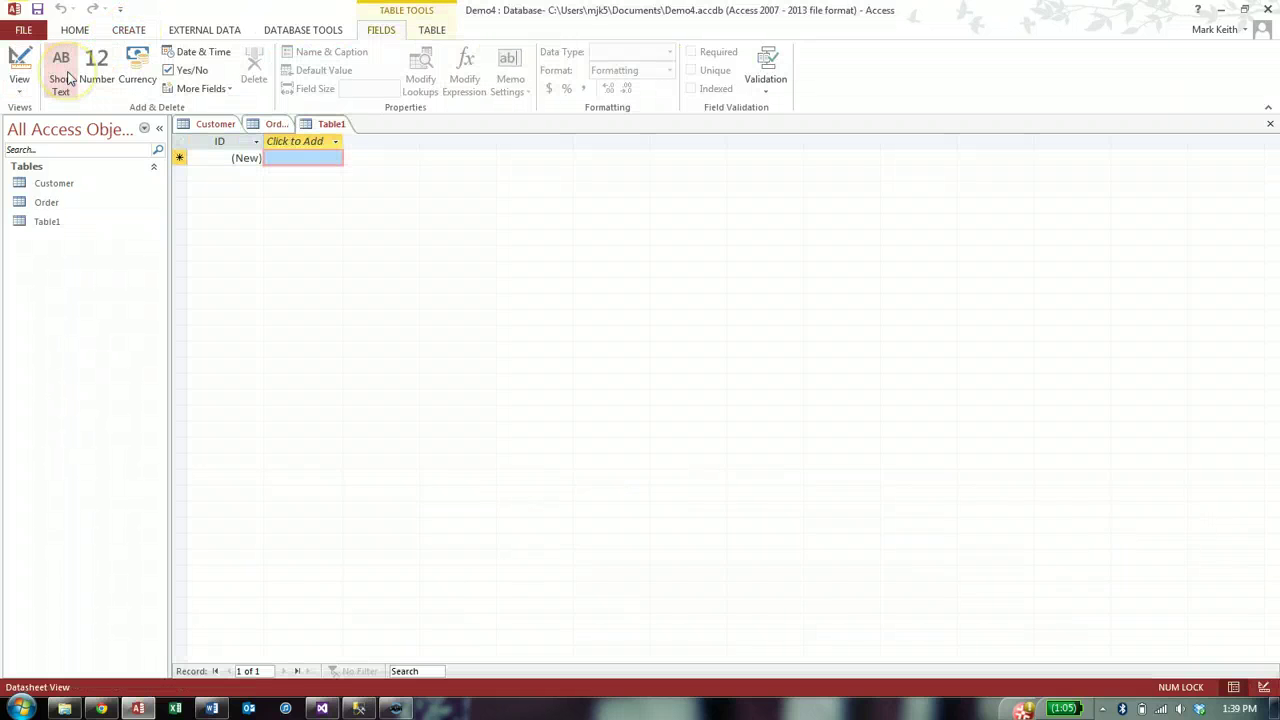
pyautogui.click(68, 78)
pyautogui.write('Pr')
pyautogui.press('BackSpace')
pyautogui.press('BackSpace')
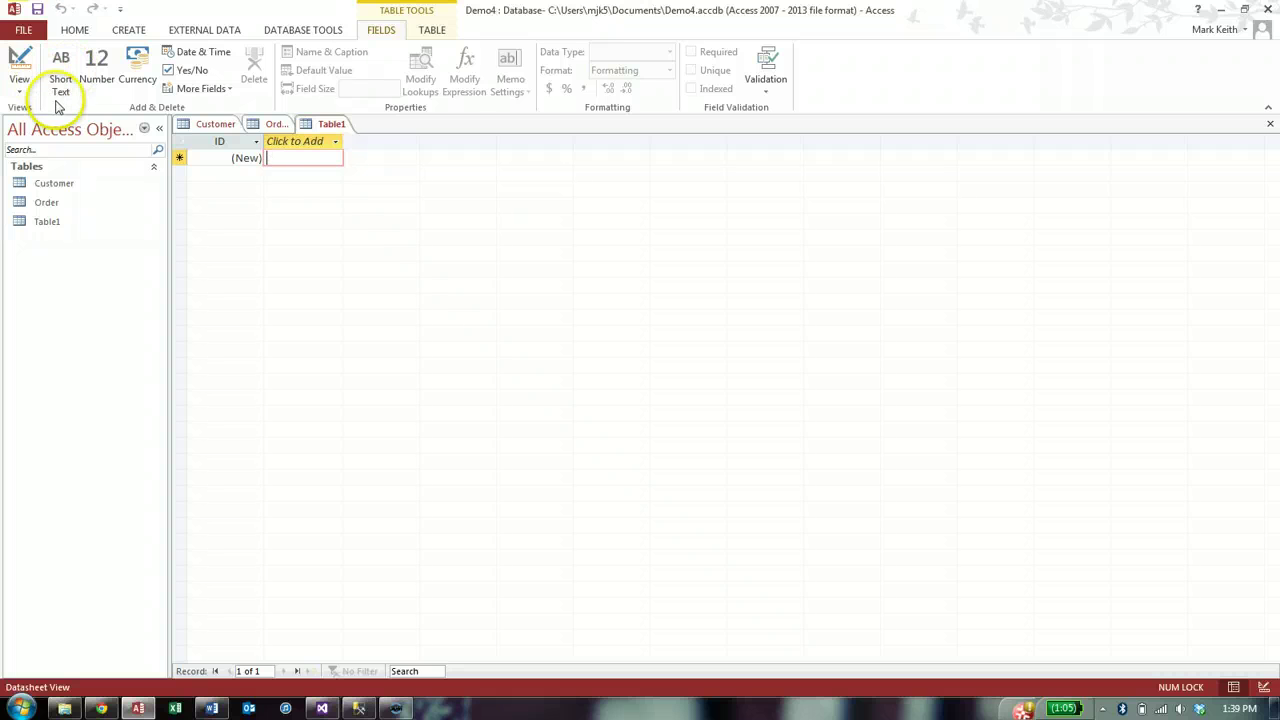
pyautogui.click(20, 65)
pyautogui.write('P')
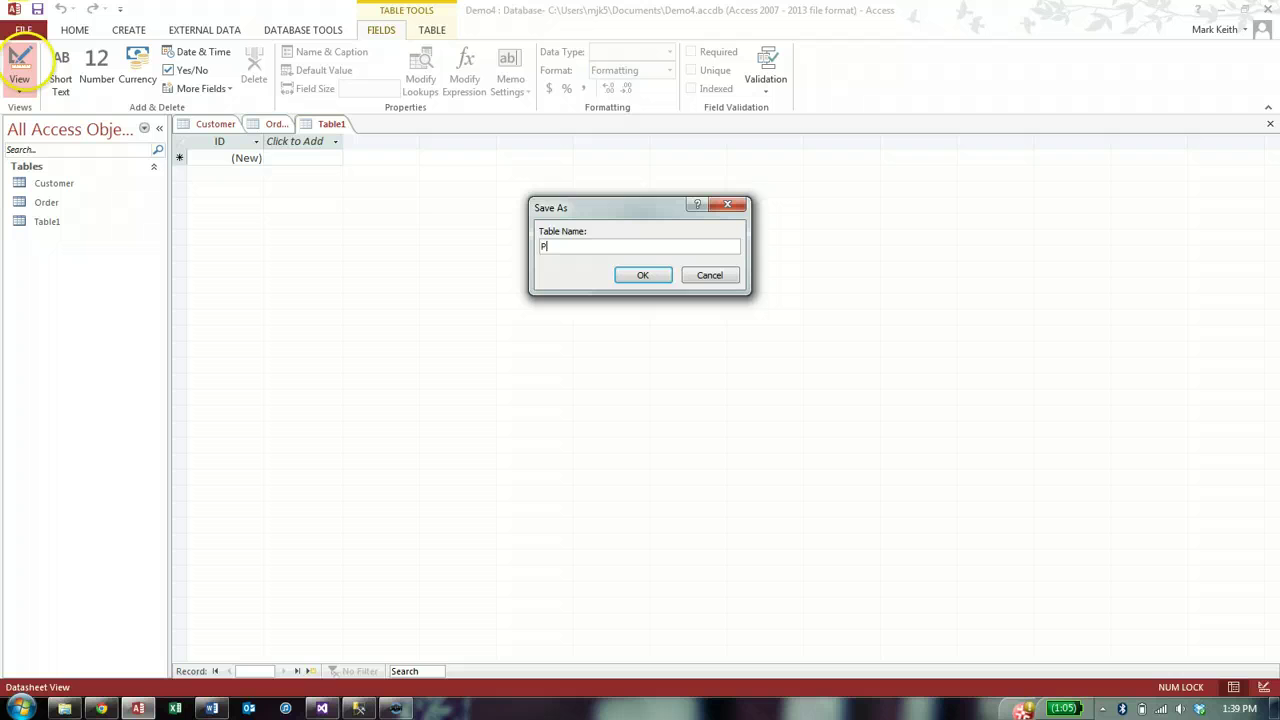
pyautogui.write('roducts')
pyautogui.press('Return')
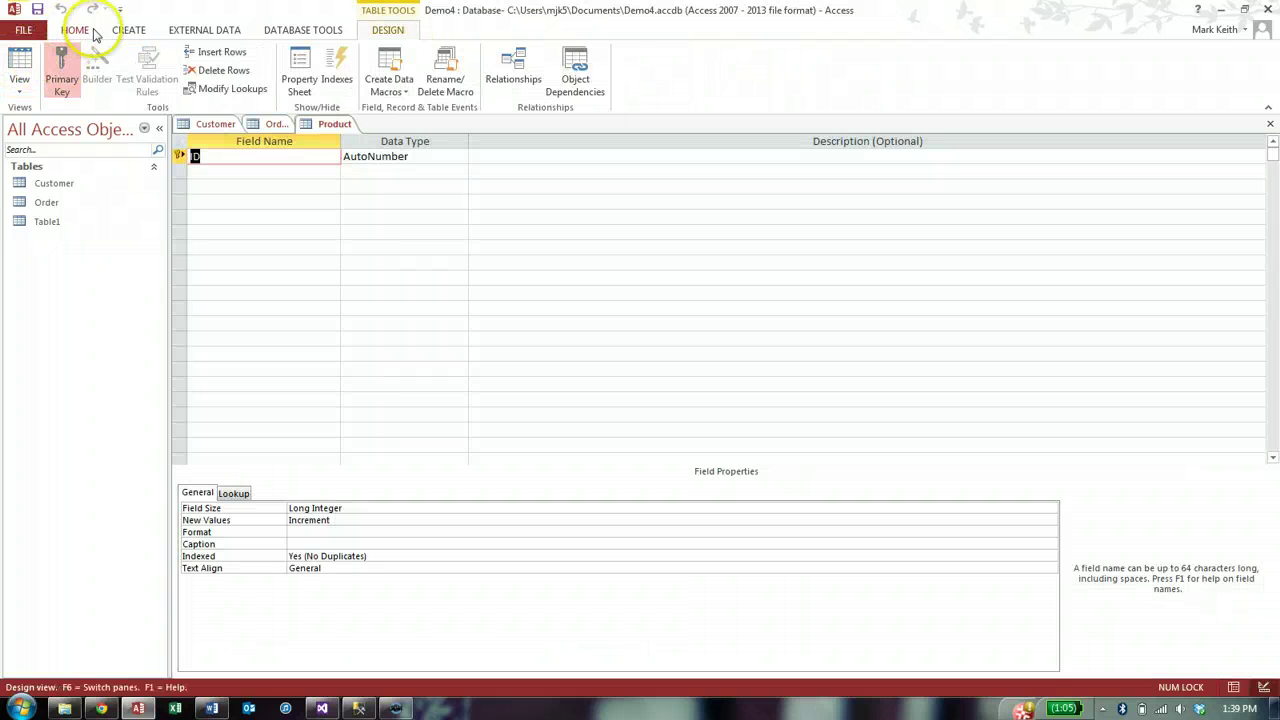
# Create a fourth table and save it as LineItem.
pyautogui.click(126, 30)
pyautogui.click(82, 62)
pyautogui.write('Lin')
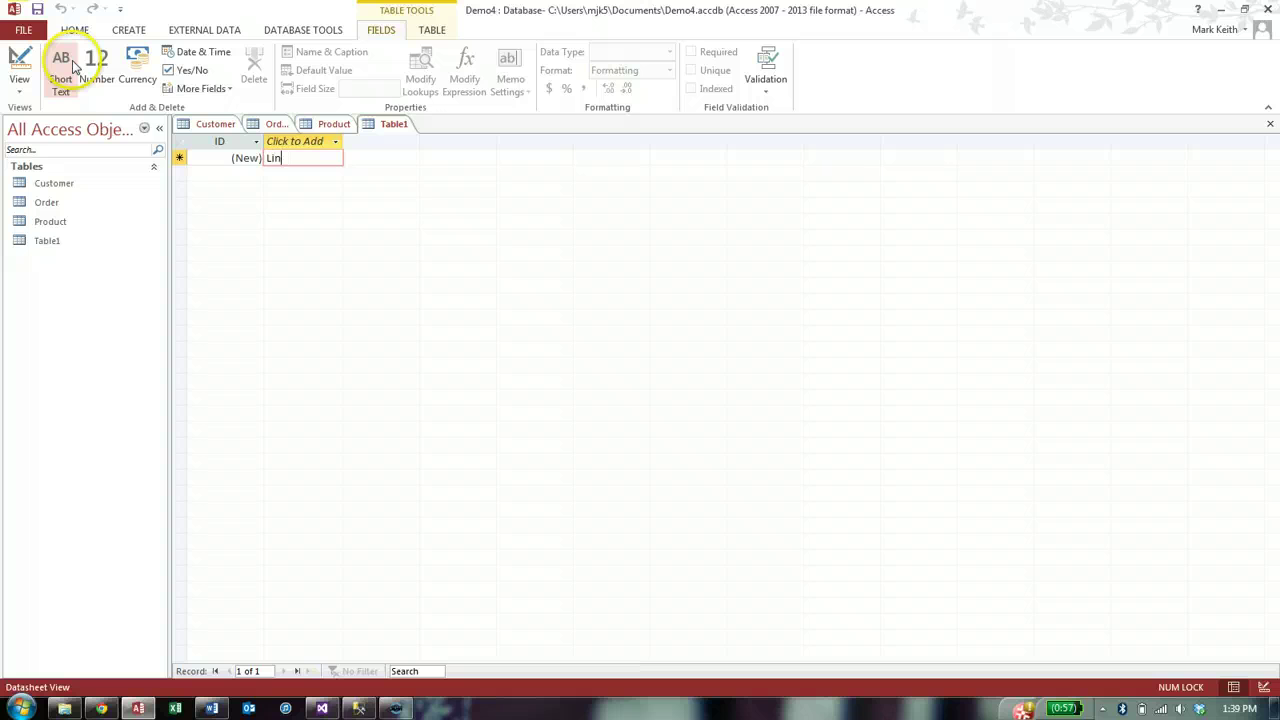
pyautogui.click(72, 60)
pyautogui.click(19, 68)
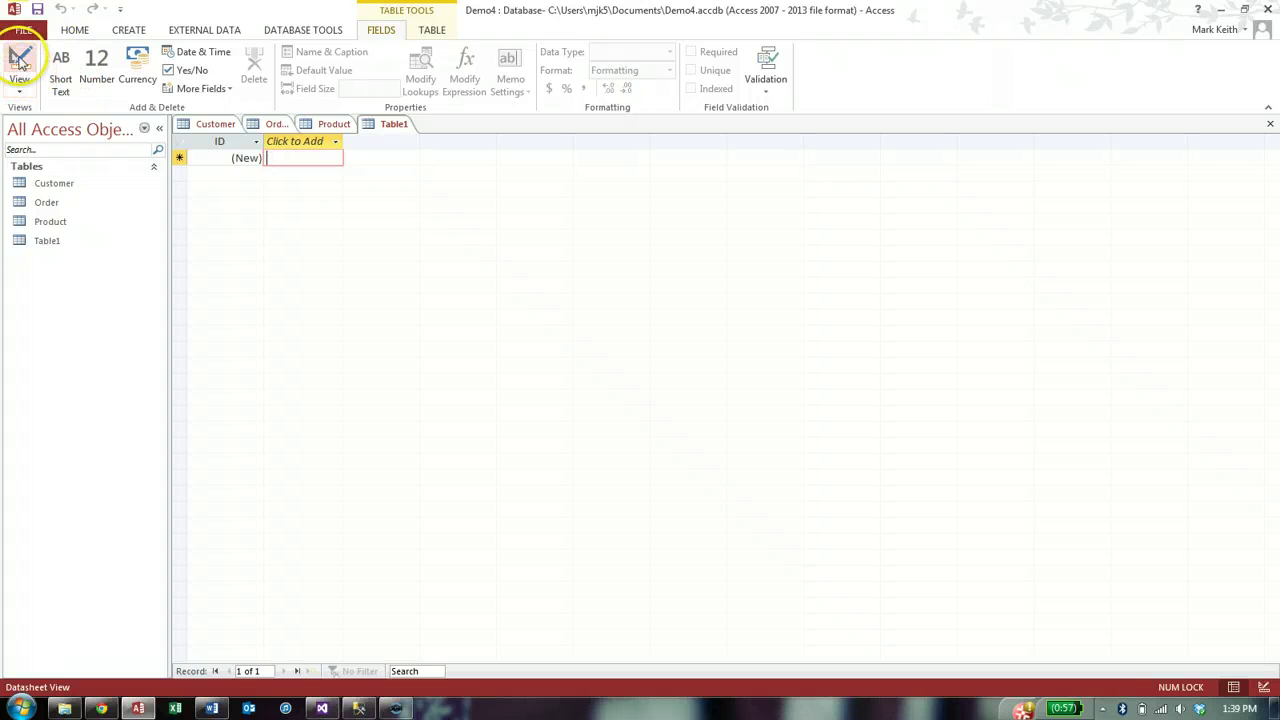
pyautogui.write('Location')
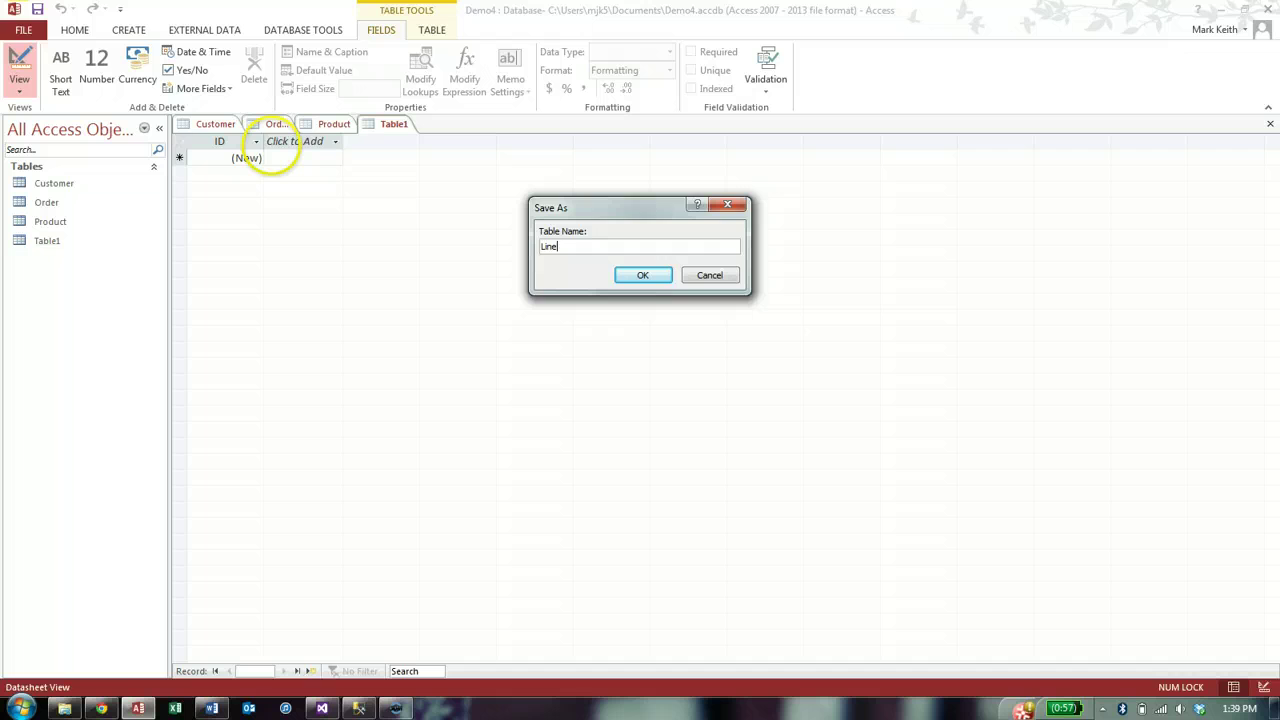
pyautogui.press('Return')
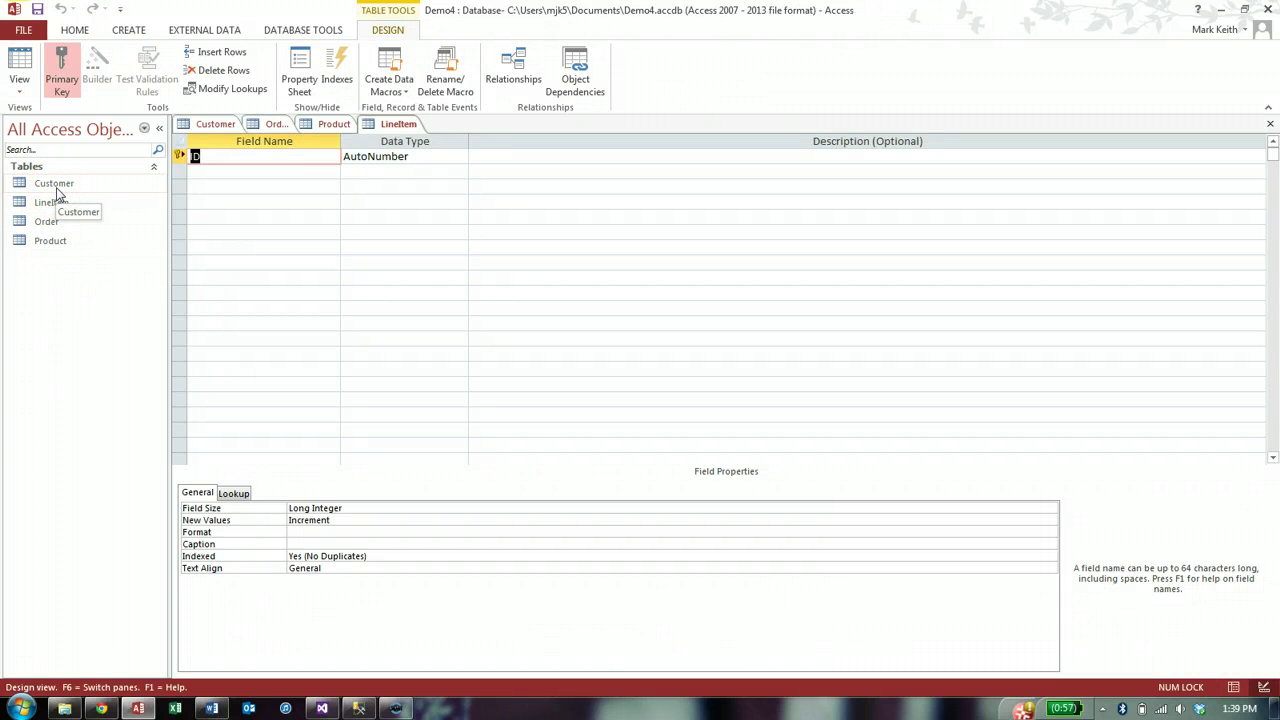
# Rename the Customer table's ID field to CustomerID.
pyautogui.click(216, 124)
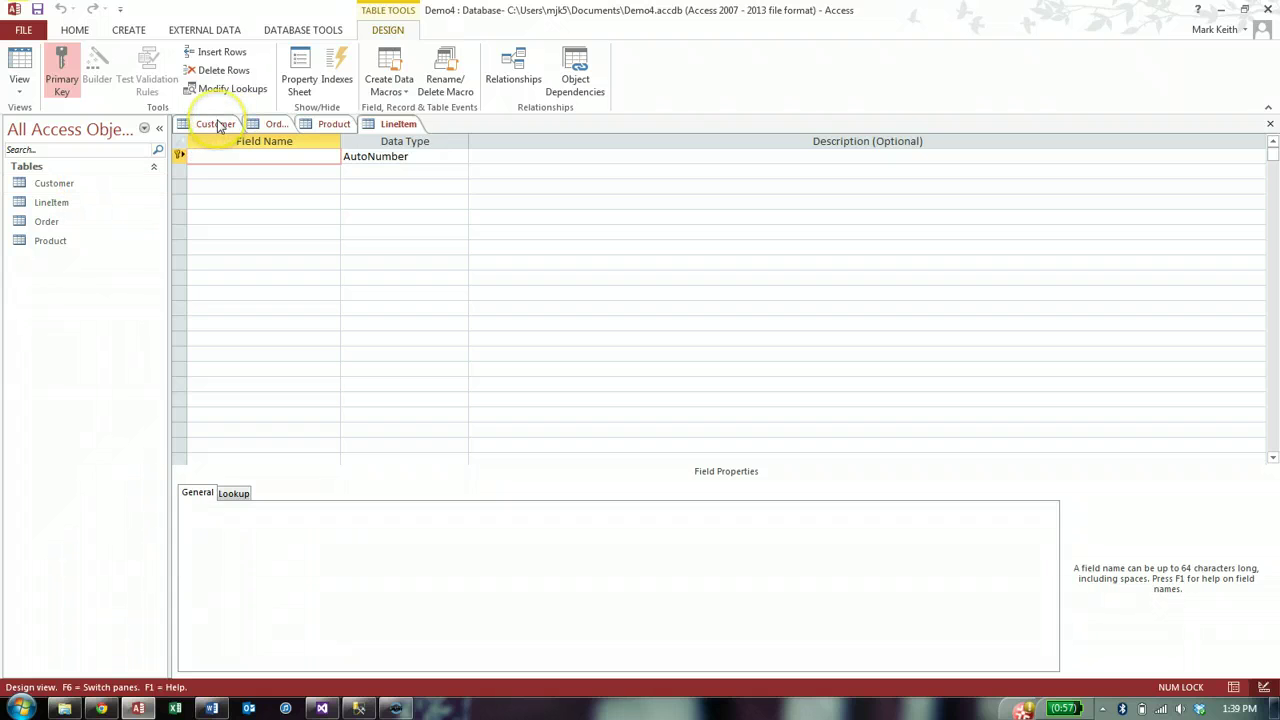
pyautogui.click(218, 156)
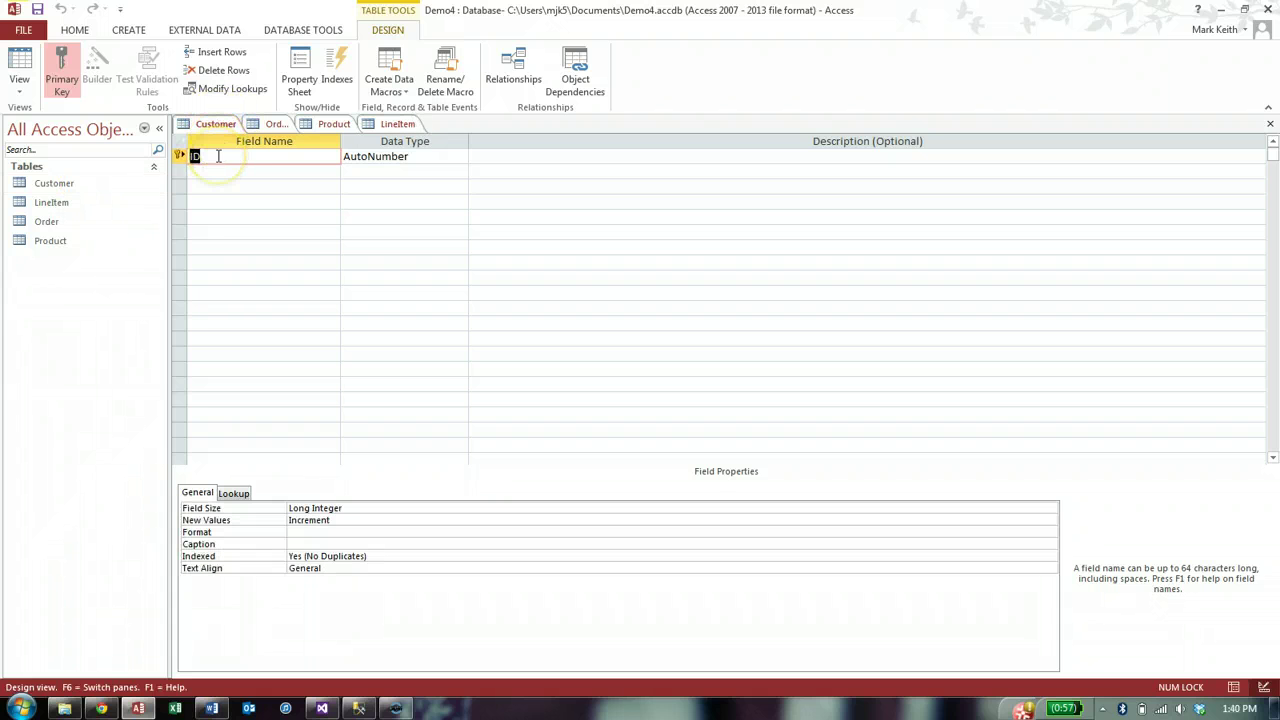
pyautogui.write('Cu')
pyautogui.press('BackSpace')
pyautogui.press('BackSpace')
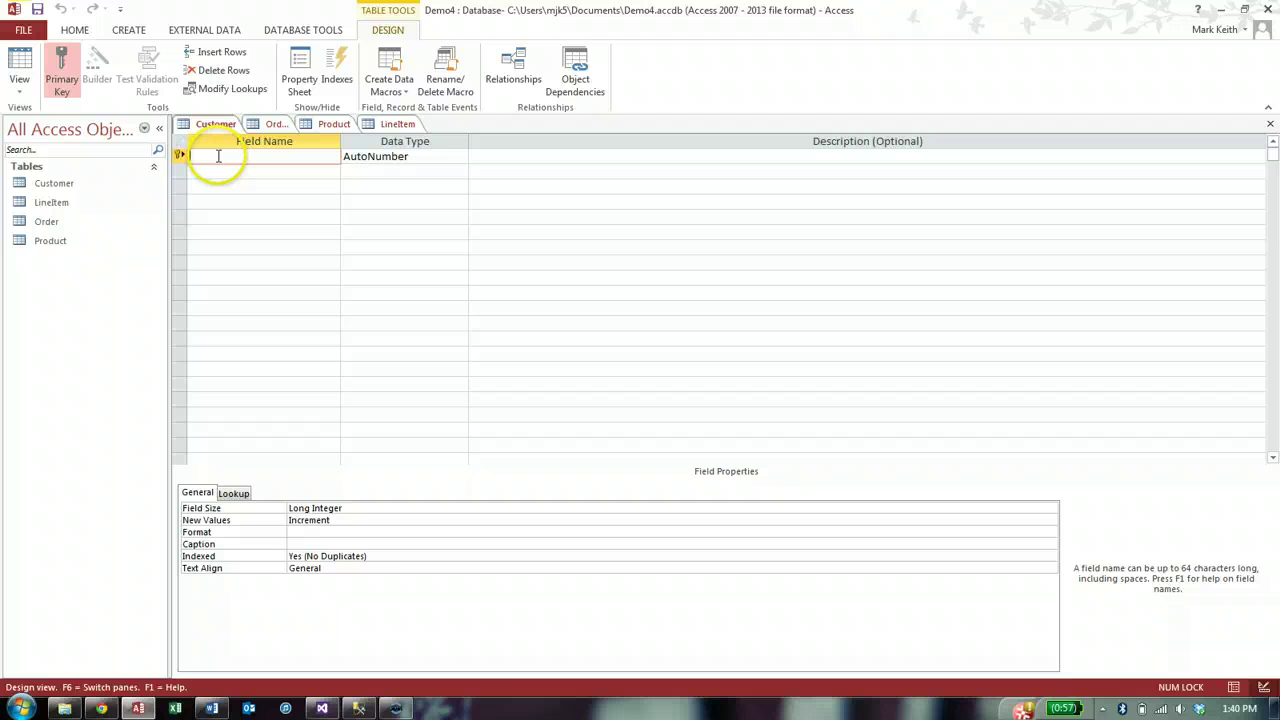
pyautogui.write('Cust')
pyautogui.write('omerID')
pyautogui.press('Tab')
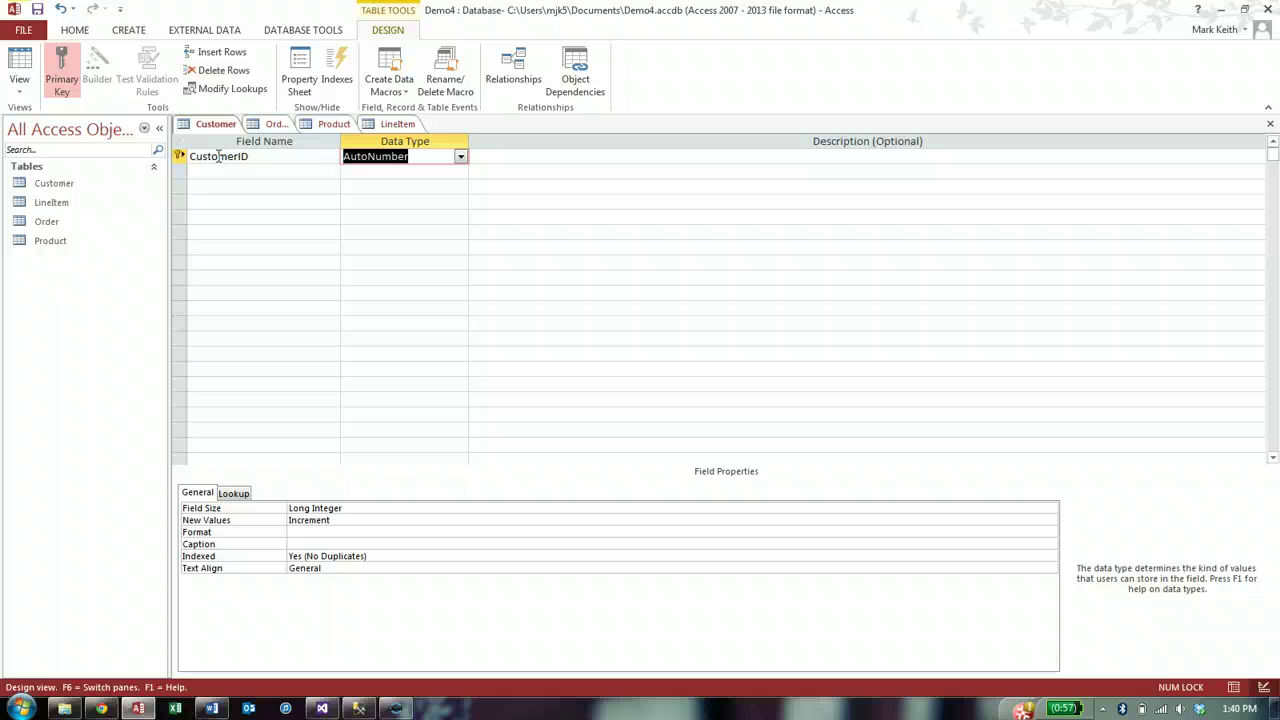
# Add a CustomerName Short Text field, dismissing the reserved-word warning for Name.
pyautogui.press('Tab')
pyautogui.press('Tab')
pyautogui.write('N')
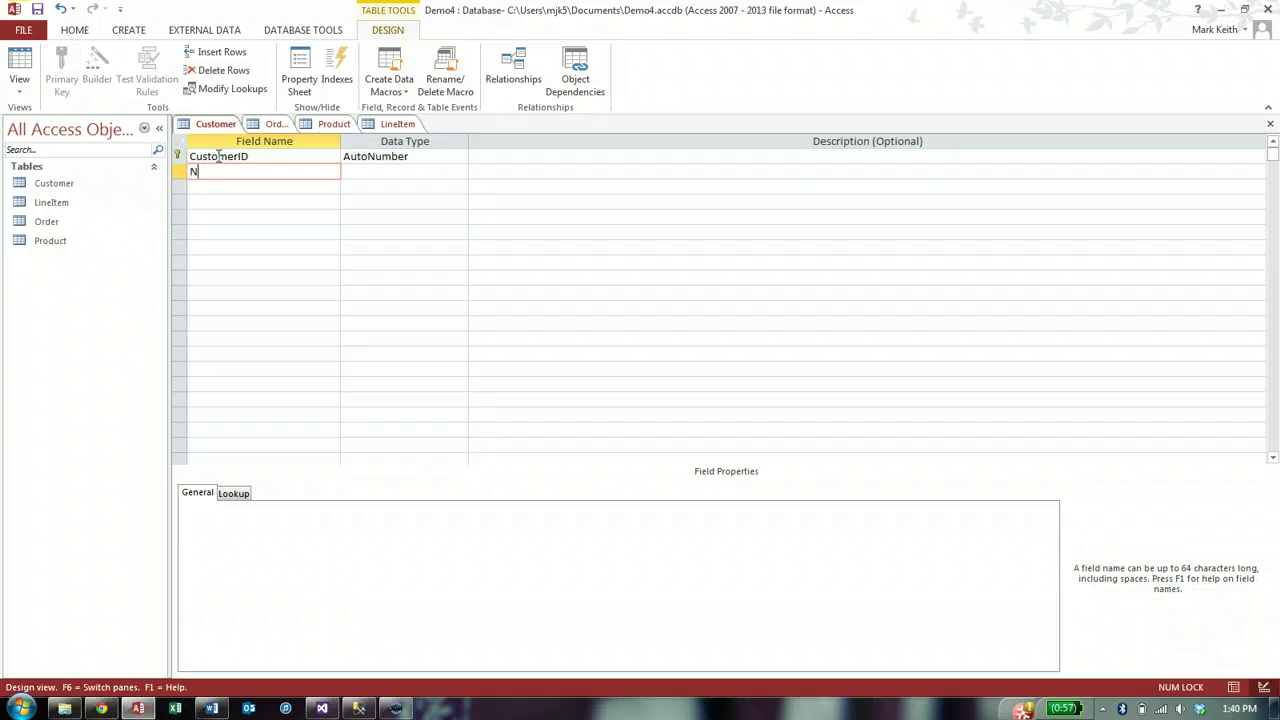
pyautogui.write('ame')
pyautogui.press('Tab')
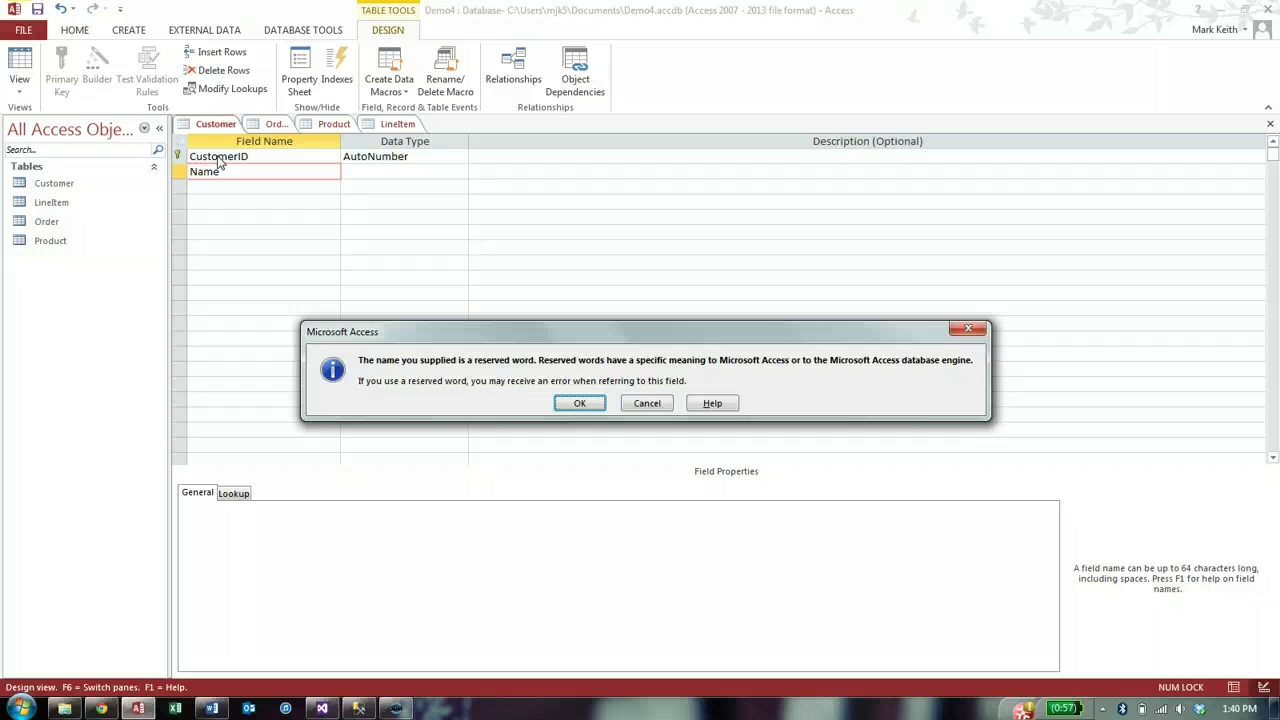
pyautogui.press('Return')
pyautogui.hotkey('shift', 'Tab')
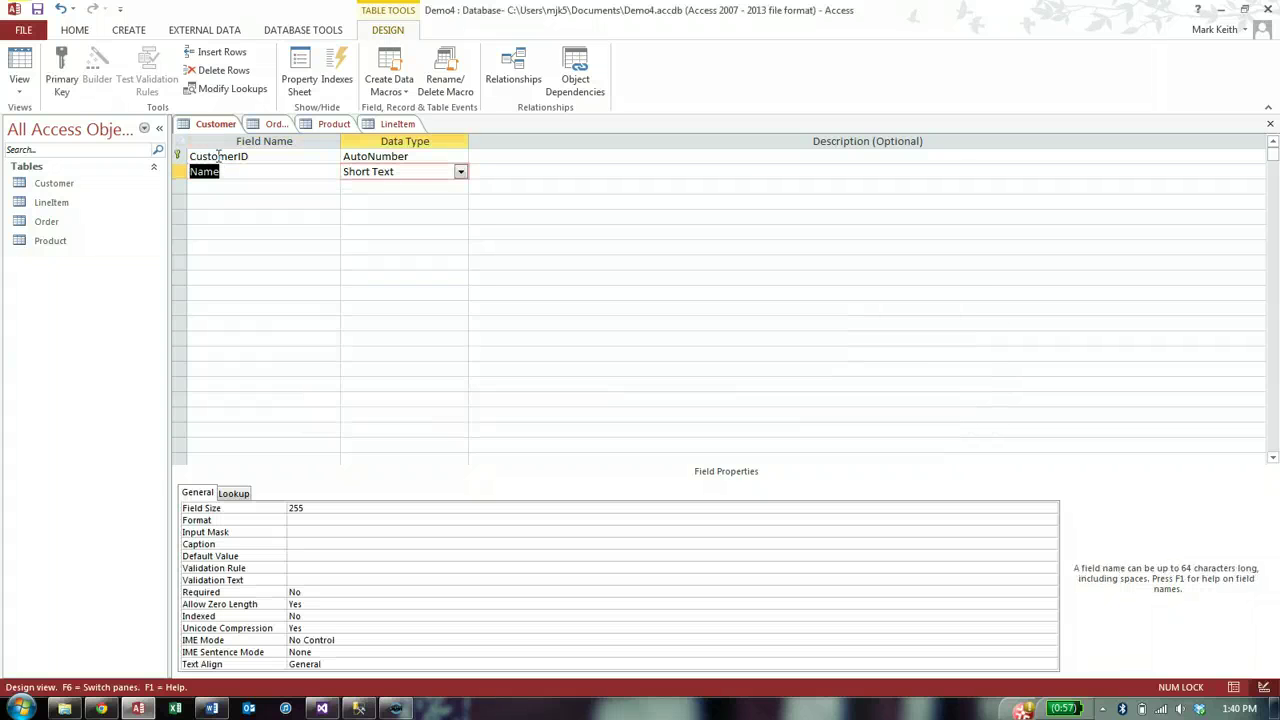
pyautogui.write('Cusetome')
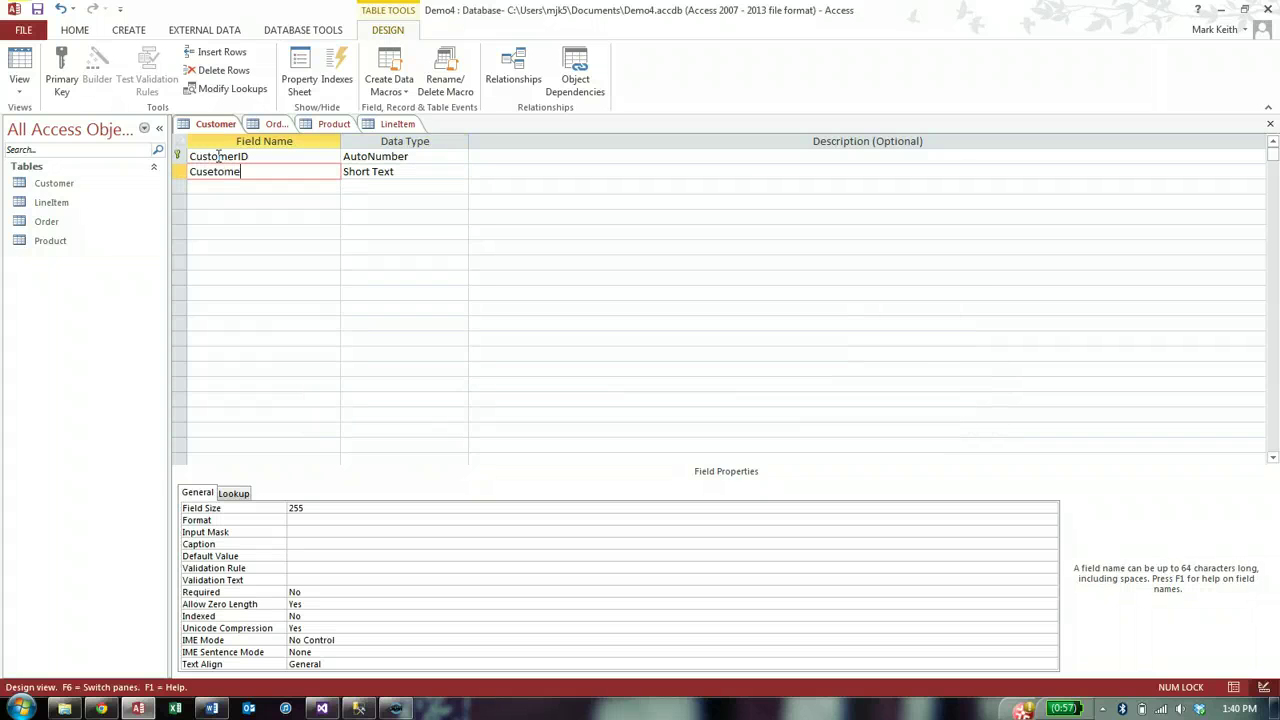
pyautogui.press('BackSpace')
pyautogui.press('BackSpace')
pyautogui.press('BackSpace')
pyautogui.press('BackSpace')
pyautogui.press('BackSpace')
pyautogui.write('sto')
pyautogui.write('merName')
pyautogui.press('Tab')
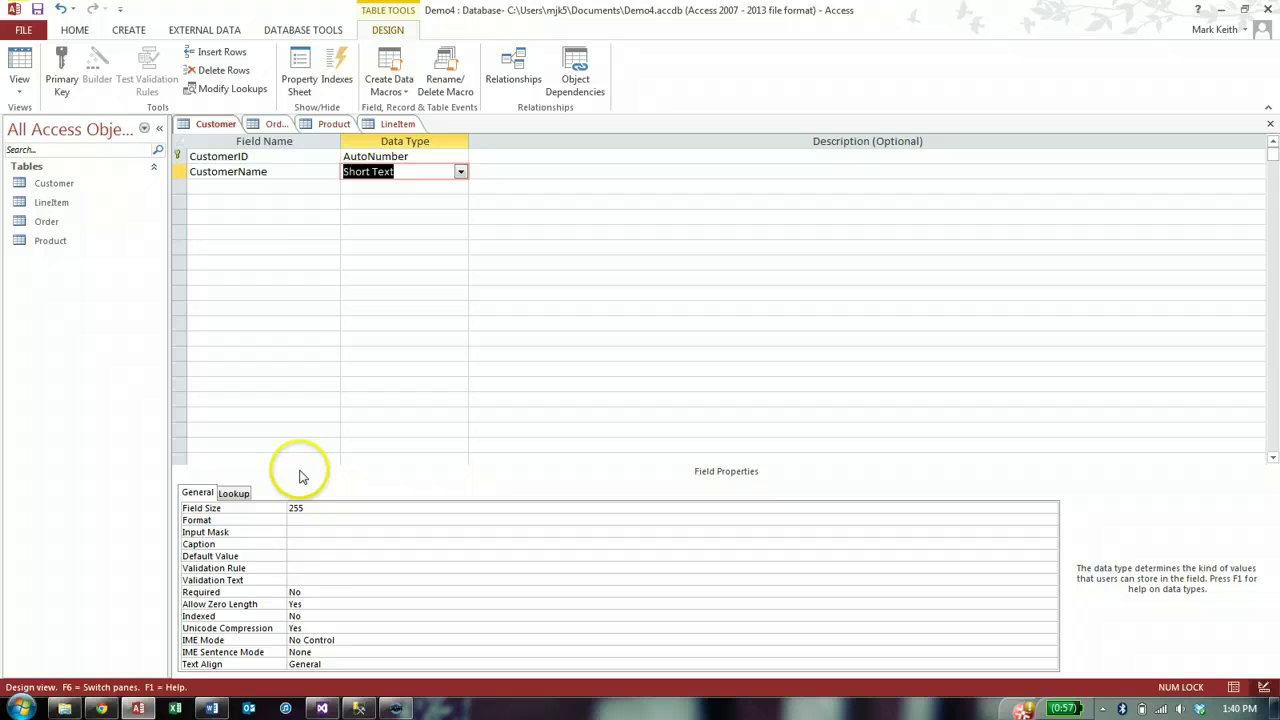
# Save the Customer design and enter customers Homer and Marge in the datasheet.
pyautogui.click(22, 60)
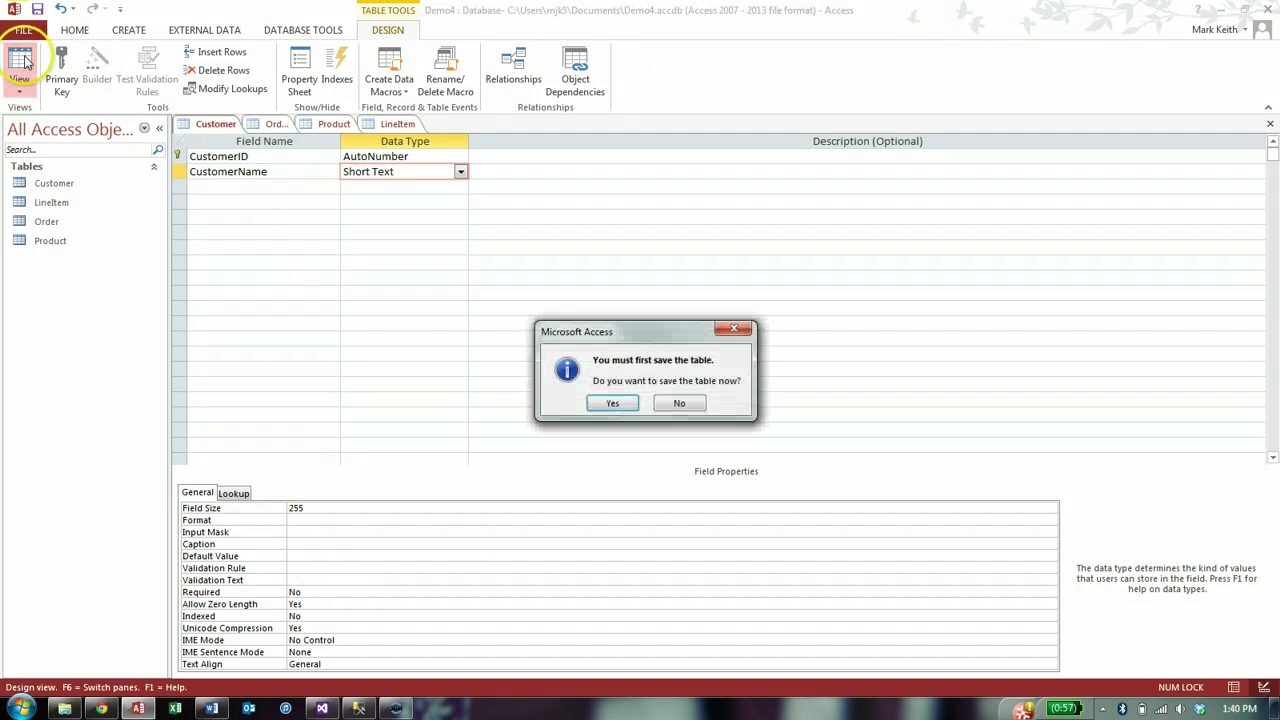
pyautogui.click(613, 410)
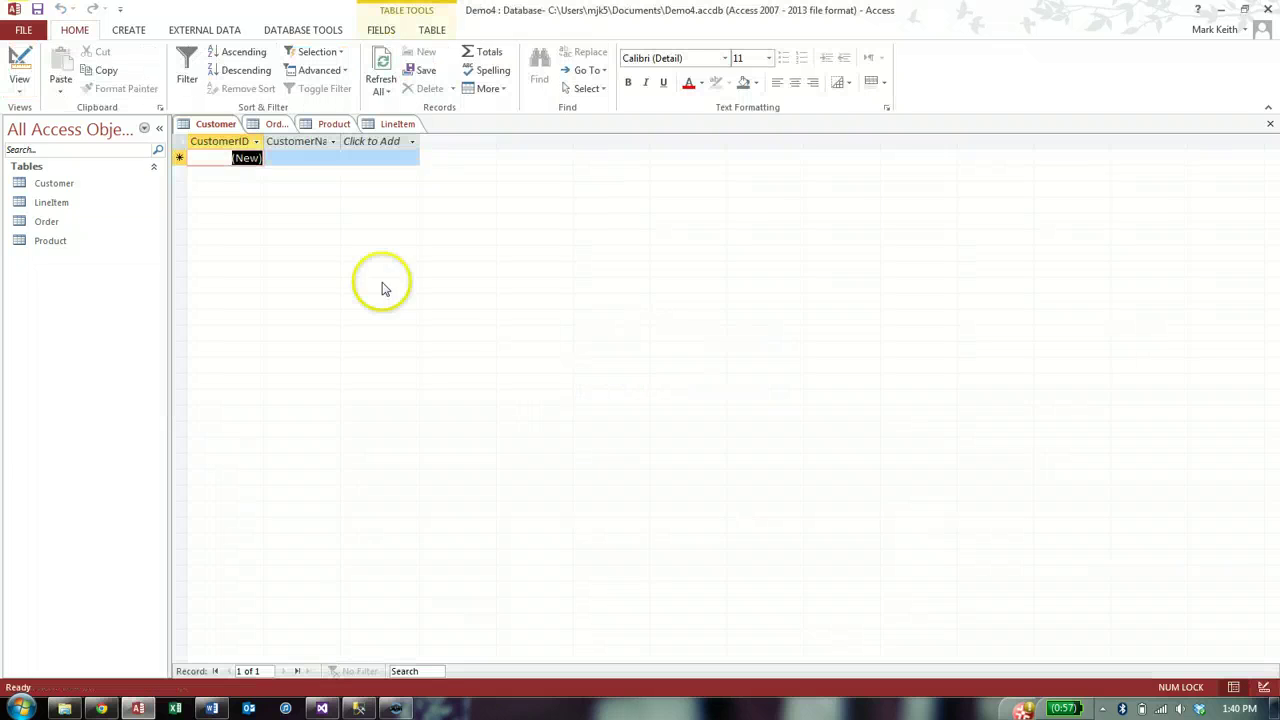
pyautogui.write('Homer')
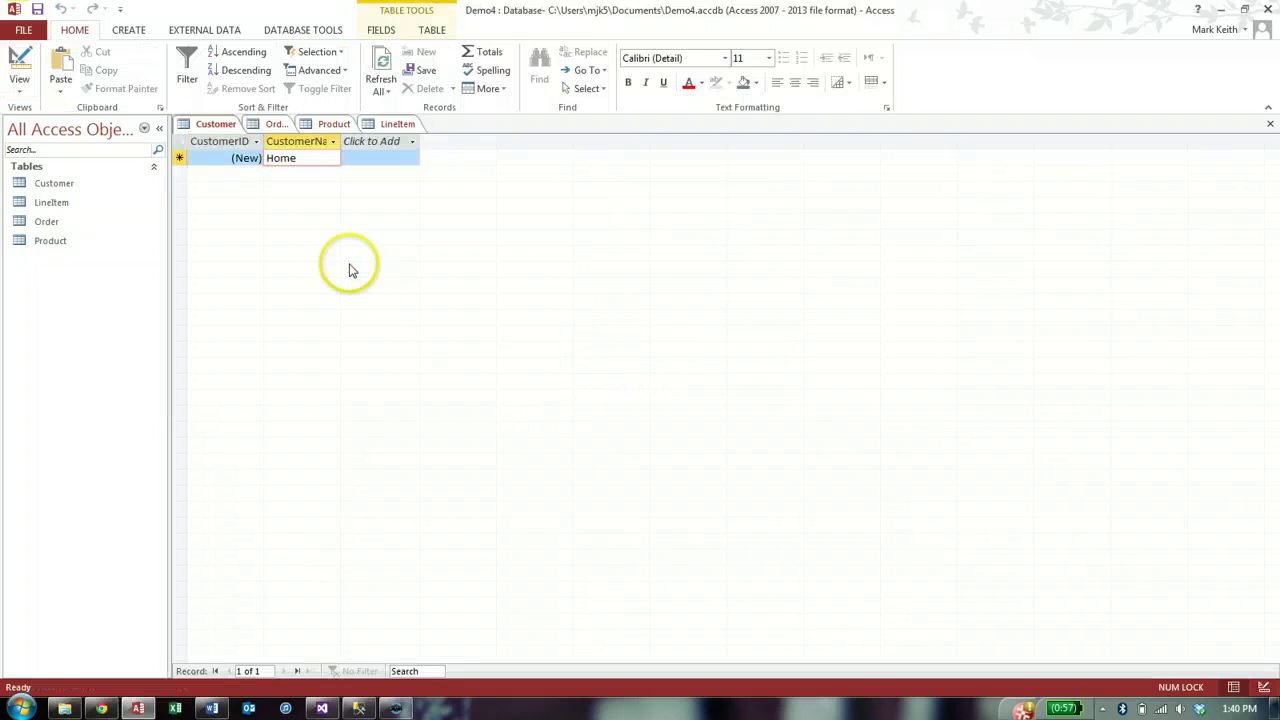
pyautogui.press('Tab')
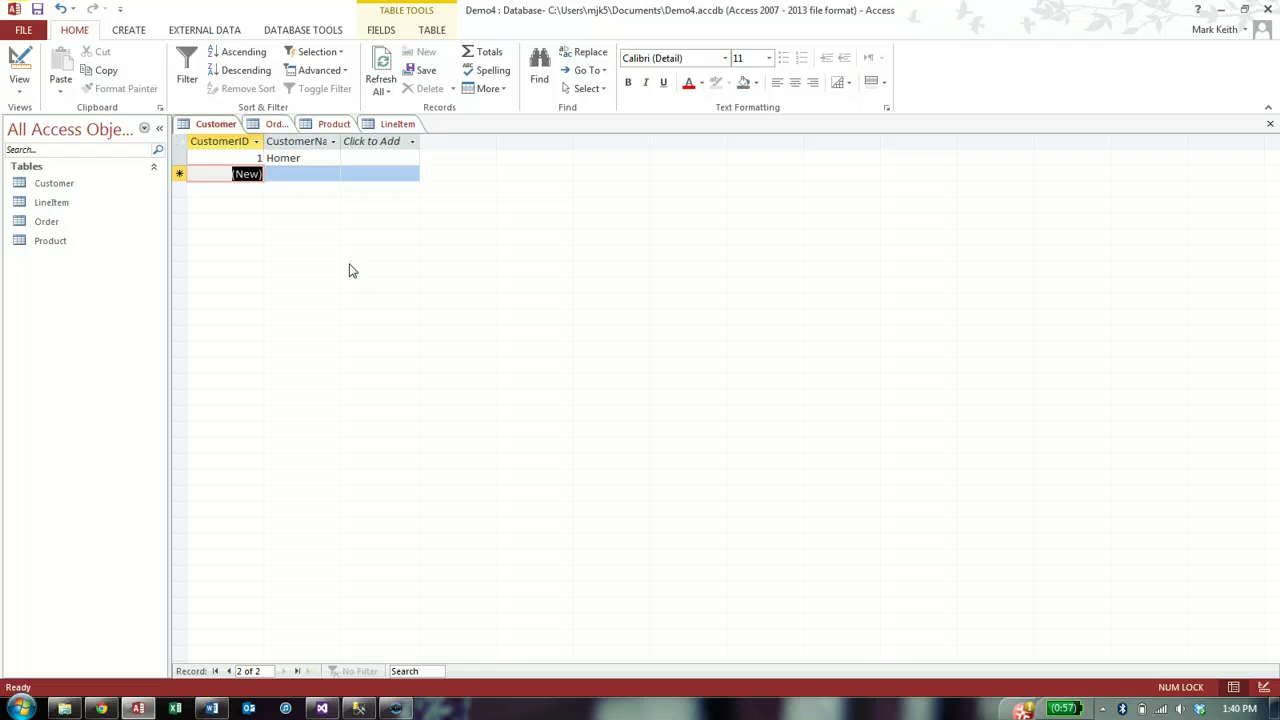
pyautogui.write('marg')
pyautogui.press('BackSpace')
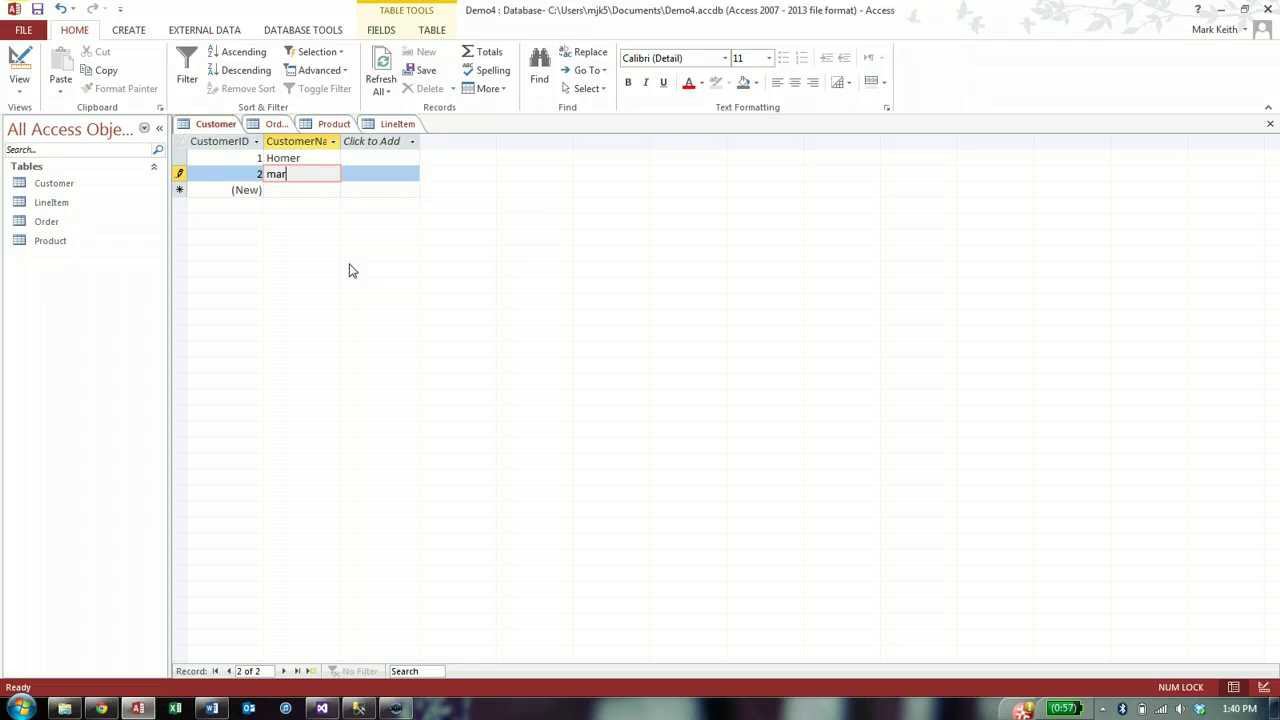
pyautogui.press('BackSpace')
pyautogui.press('BackSpace')
pyautogui.press('BackSpace')
pyautogui.write('Marge')
pyautogui.press('Tab')
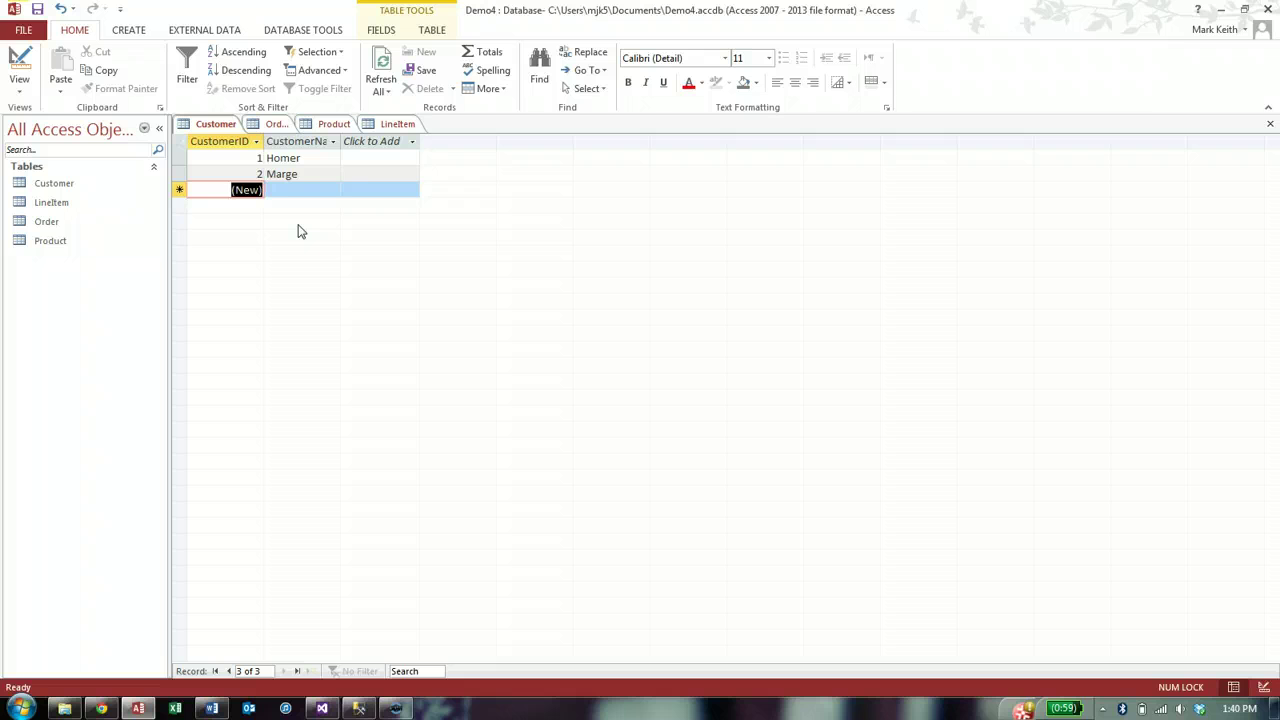
# Add OrderID and a Date/Time OrderDate field to the Order table.
pyautogui.click(276, 124)
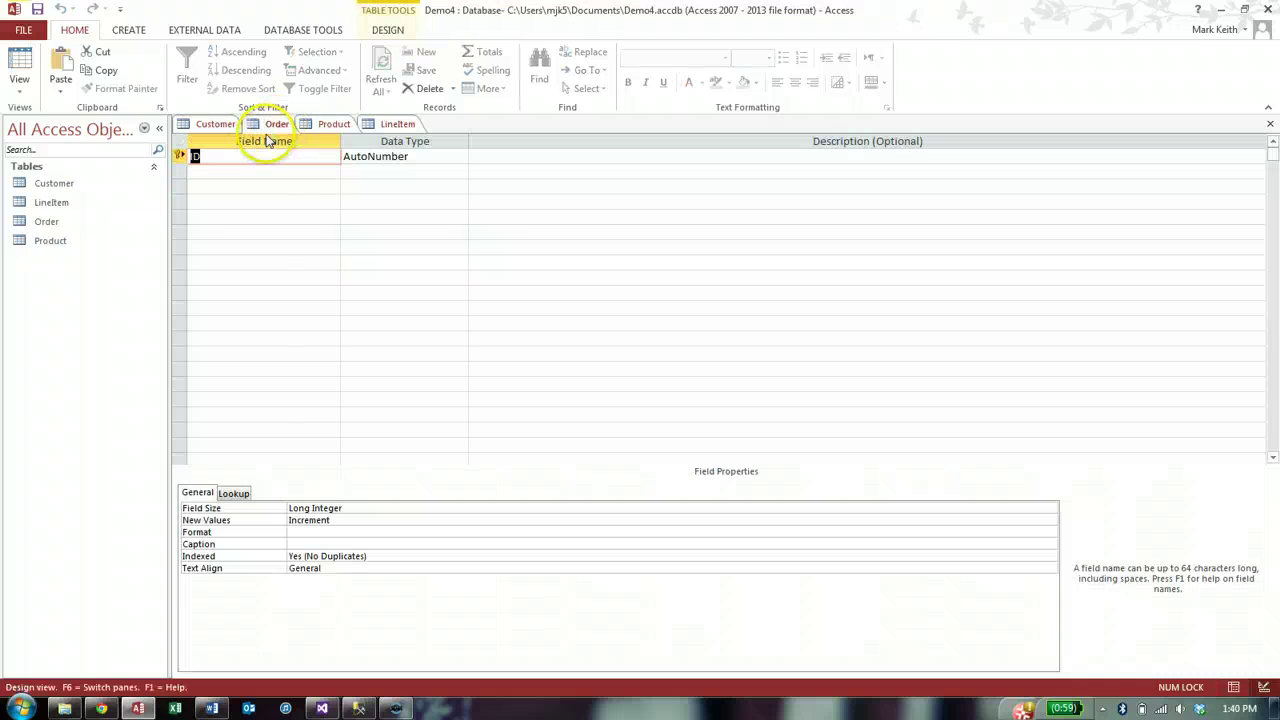
pyautogui.write('Order')
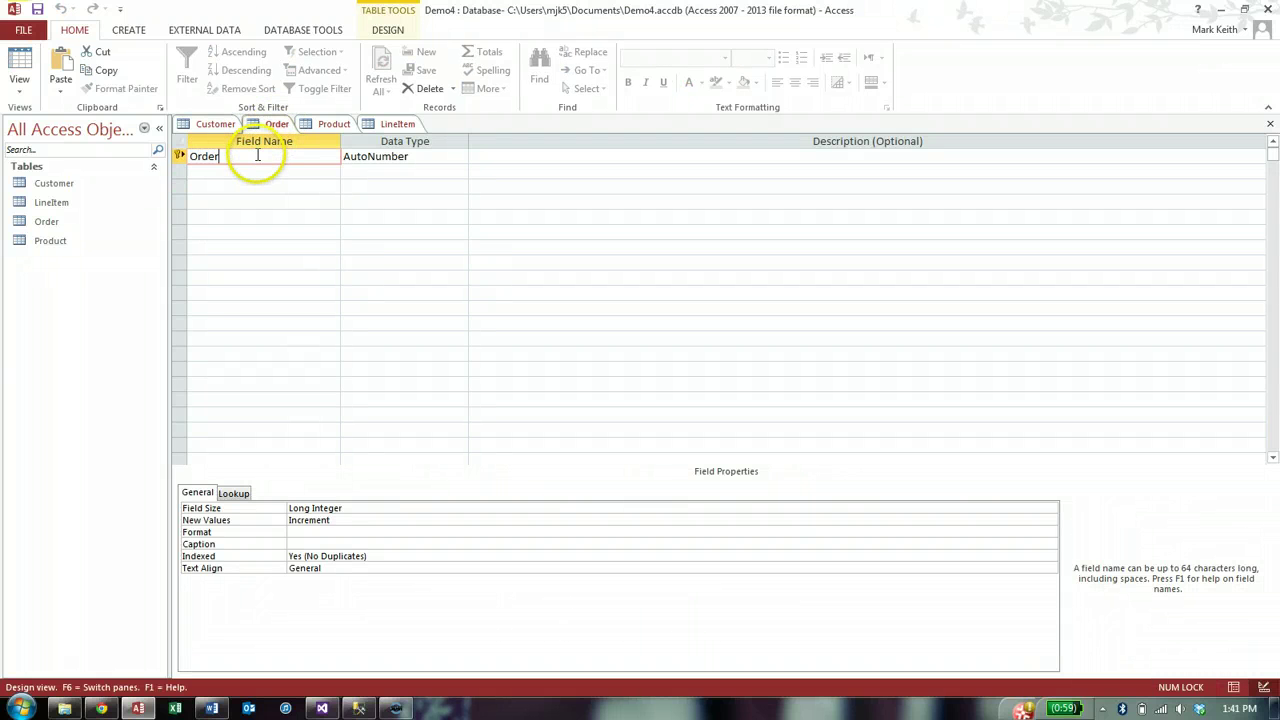
pyautogui.write('ID')
pyautogui.press('Tab')
pyautogui.press('Tab')
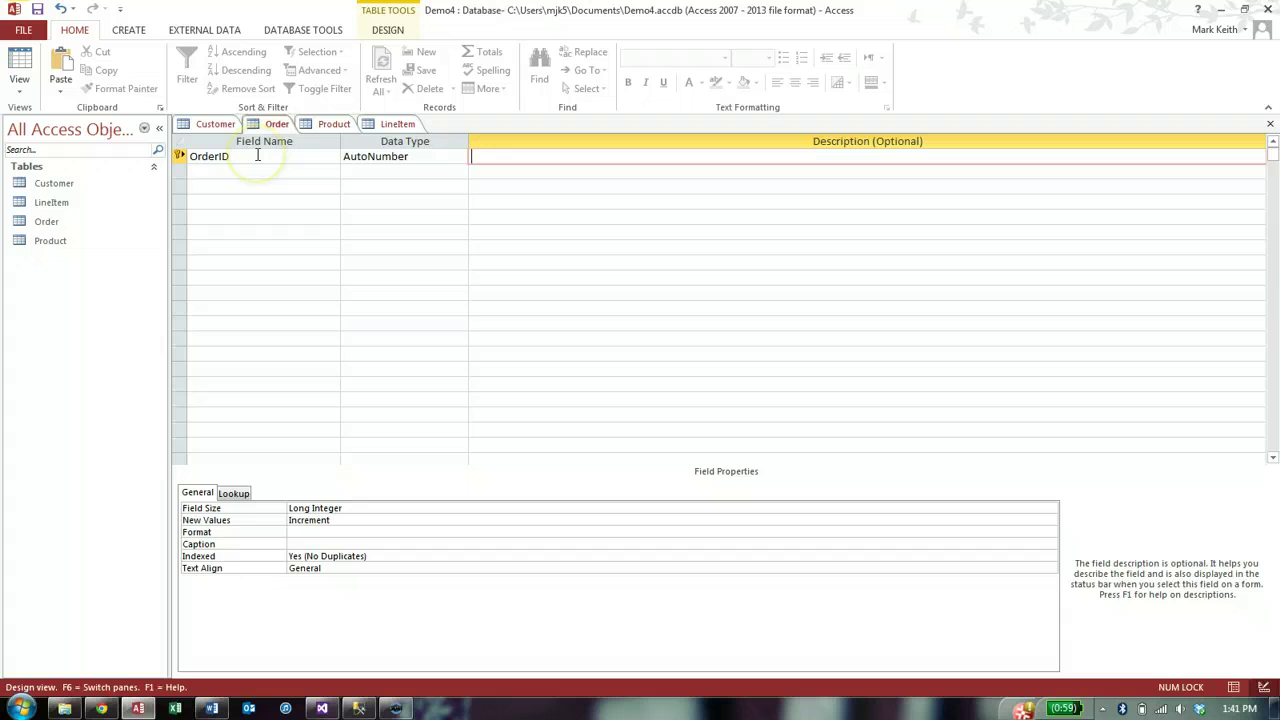
pyautogui.press('Tab')
pyautogui.write('Ord')
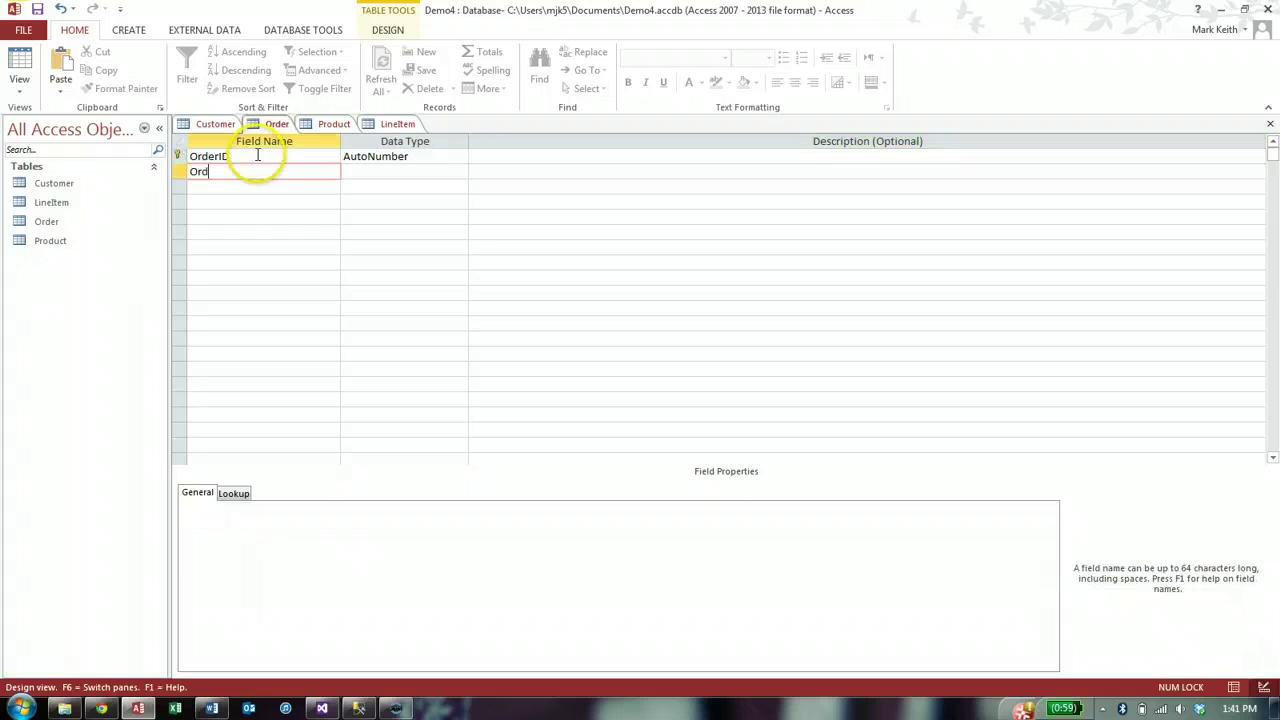
pyautogui.write('erDate')
pyautogui.press('Tab')
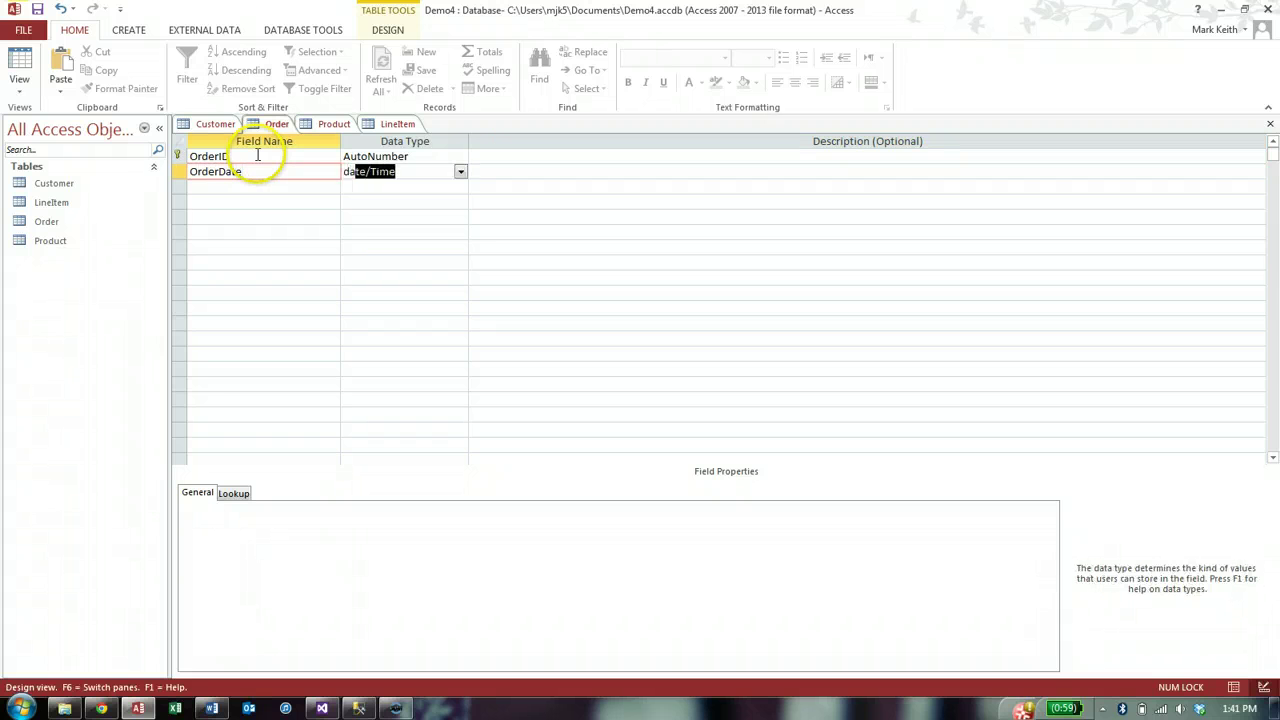
pyautogui.write('Date')
pyautogui.press('Tab')
pyautogui.press('Tab')
# Add a Number PaymentType field described as 1=Cash, 2=Check, 3=Credit.
pyautogui.write('O')
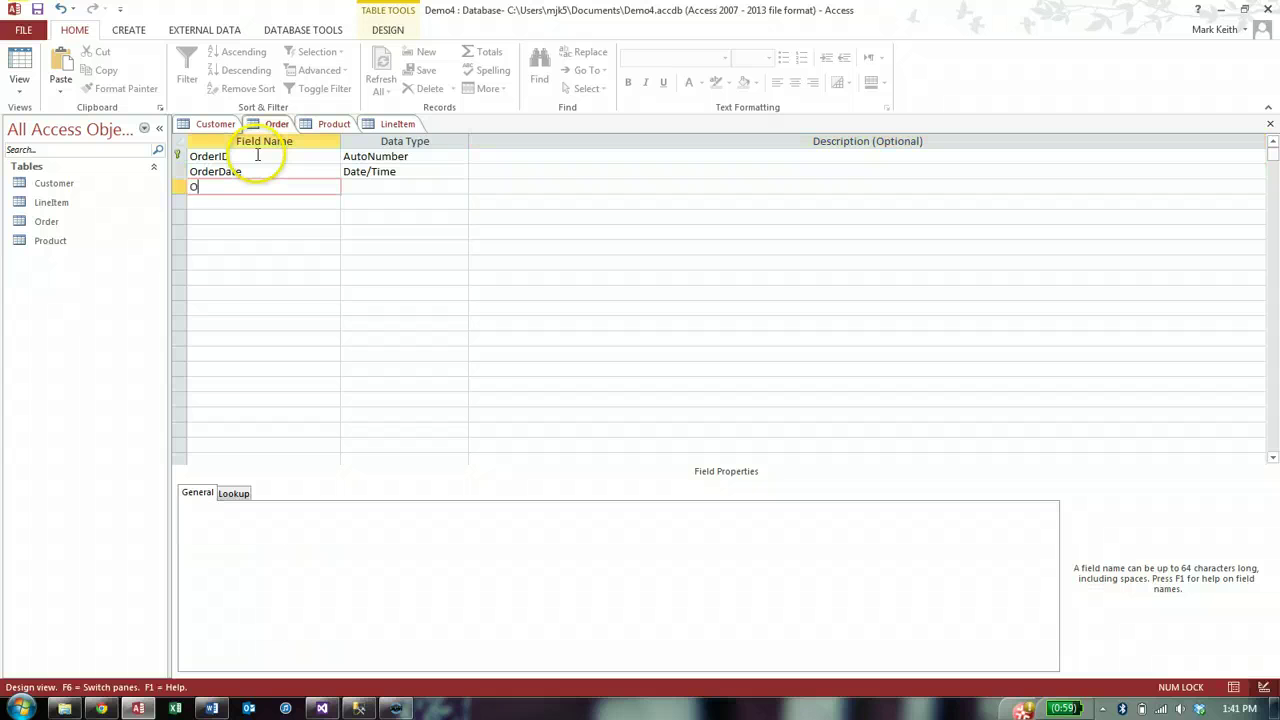
pyautogui.write('rder')
pyautogui.write('Total')
pyautogui.press('BackSpace')
pyautogui.press('BackSpace')
pyautogui.press('BackSpace')
pyautogui.press('BackSpace')
pyautogui.press('BackSpace')
pyautogui.press('BackSpace')
pyautogui.press('BackSpace')
pyautogui.press('BackSpace')
pyautogui.press('BackSpace')
pyautogui.press('BackSpace')
pyautogui.write('Pay')
pyautogui.write('mentType')
pyautogui.press('Tab')
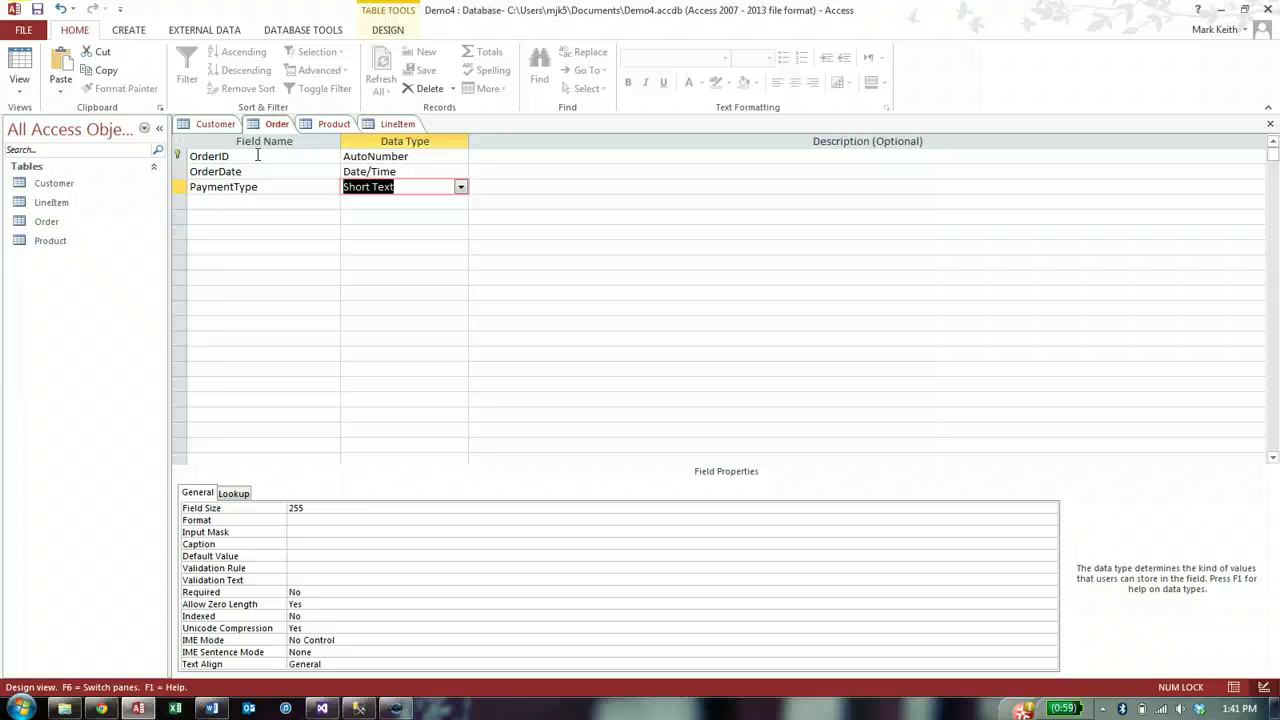
pyautogui.write('Number')
pyautogui.press('Tab')
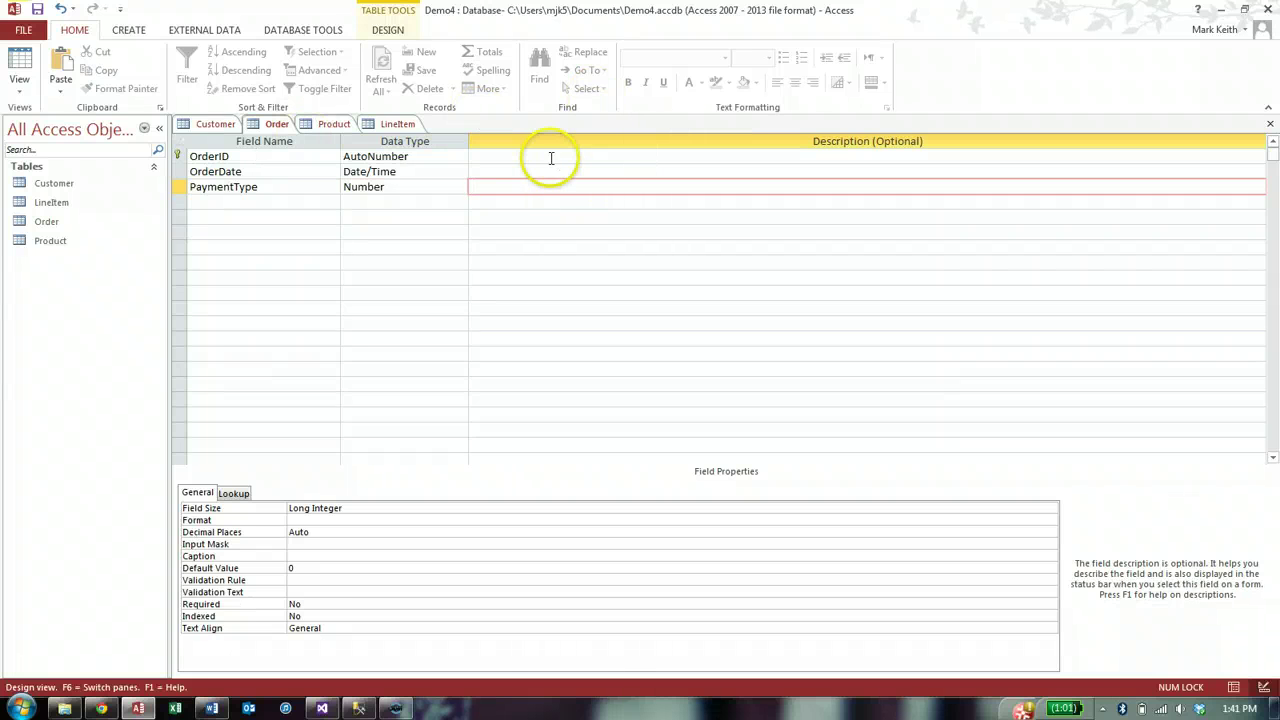
pyautogui.write('1=Cash')
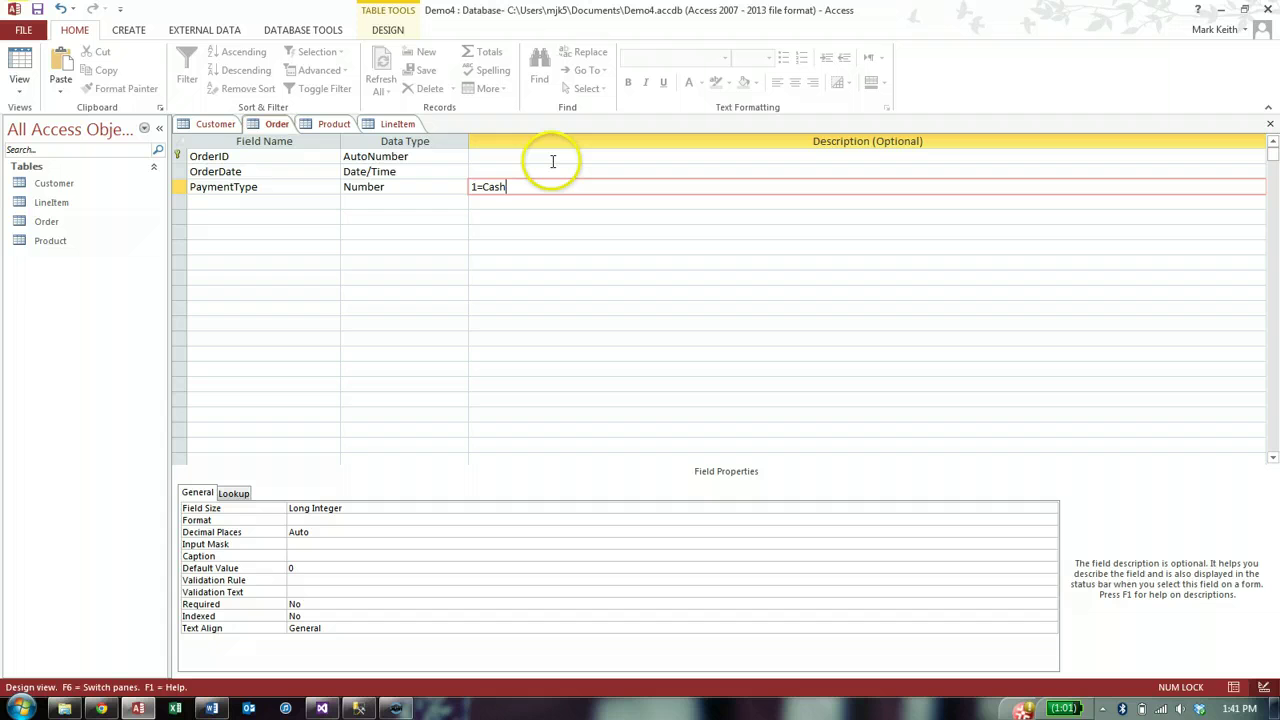
pyautogui.write(', 2=Che')
pyautogui.write('ck, 3=')
pyautogui.write('Credit')
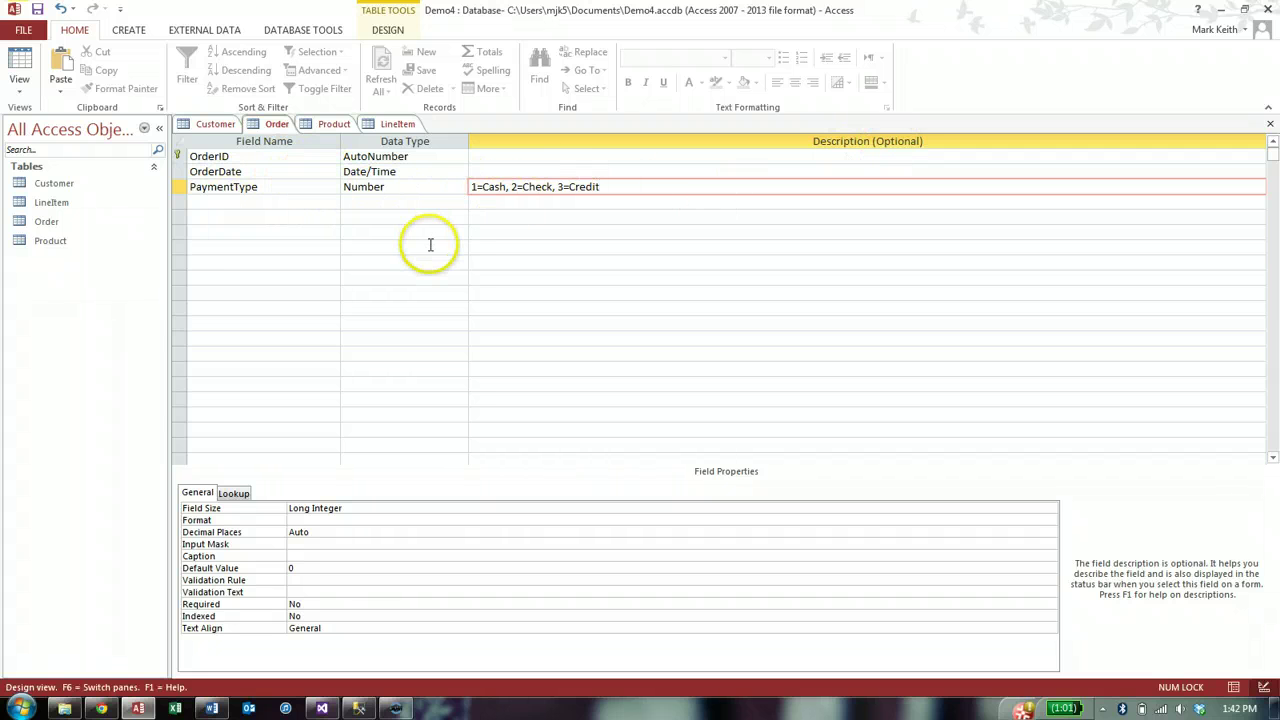
pyautogui.press('Return')
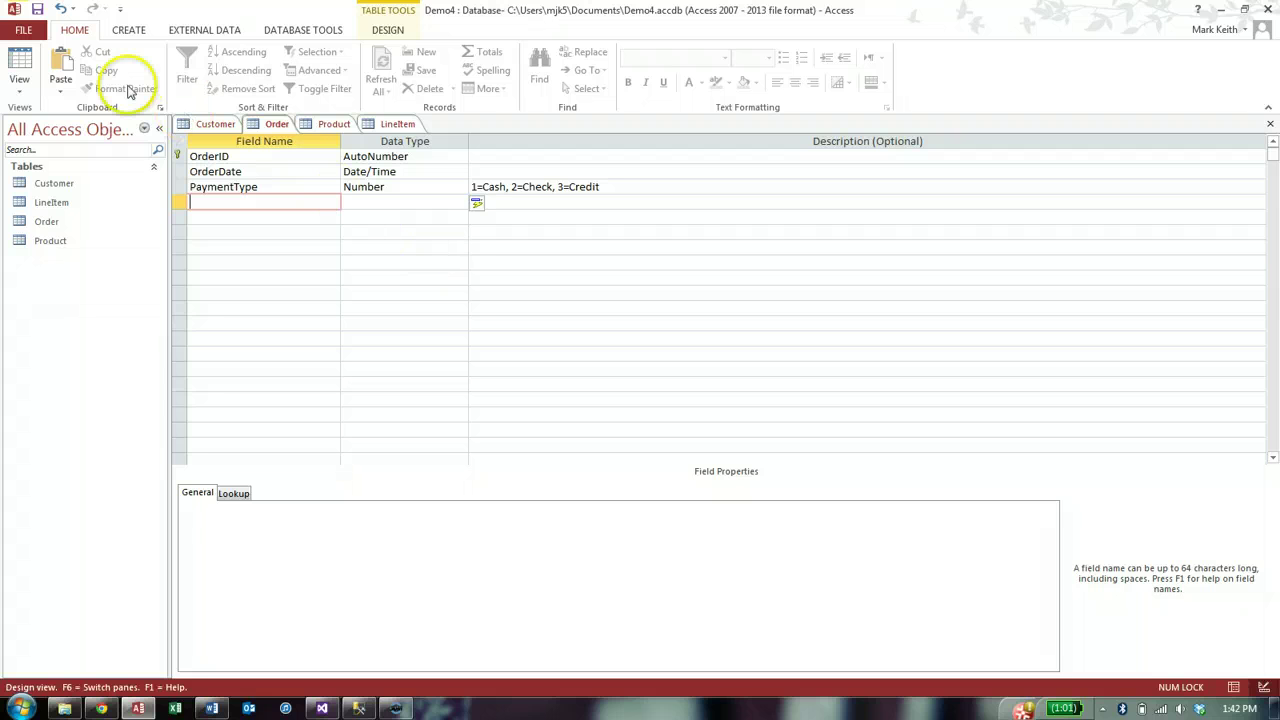
pyautogui.click(19, 72)
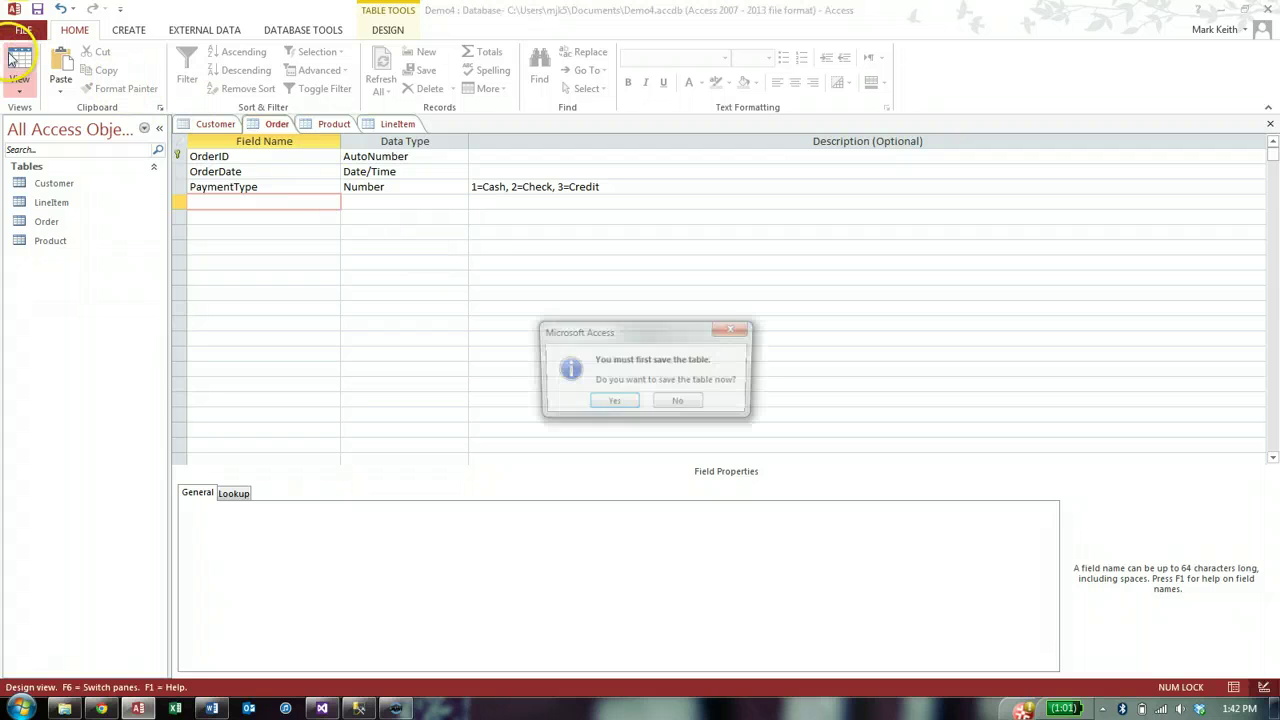
# Save the Order table and name the Product table's key field ProductID.
pyautogui.click(612, 403)
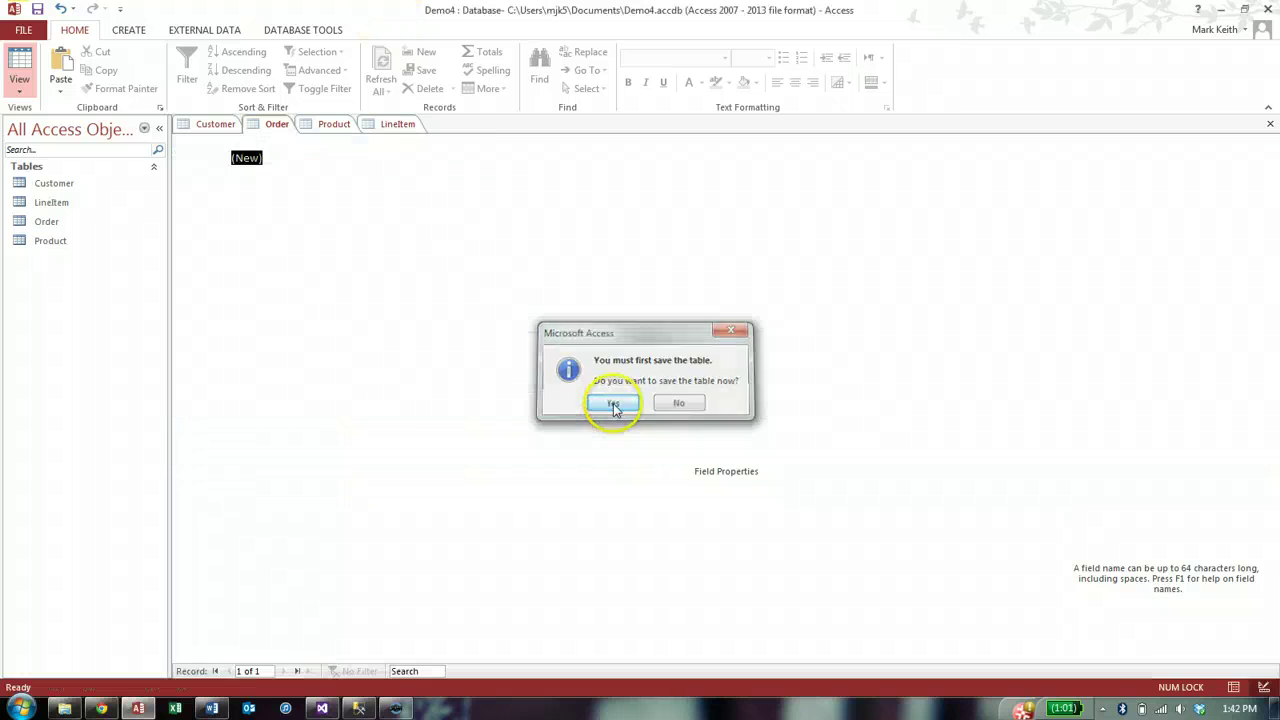
pyautogui.click(332, 124)
pyautogui.write('Pr')
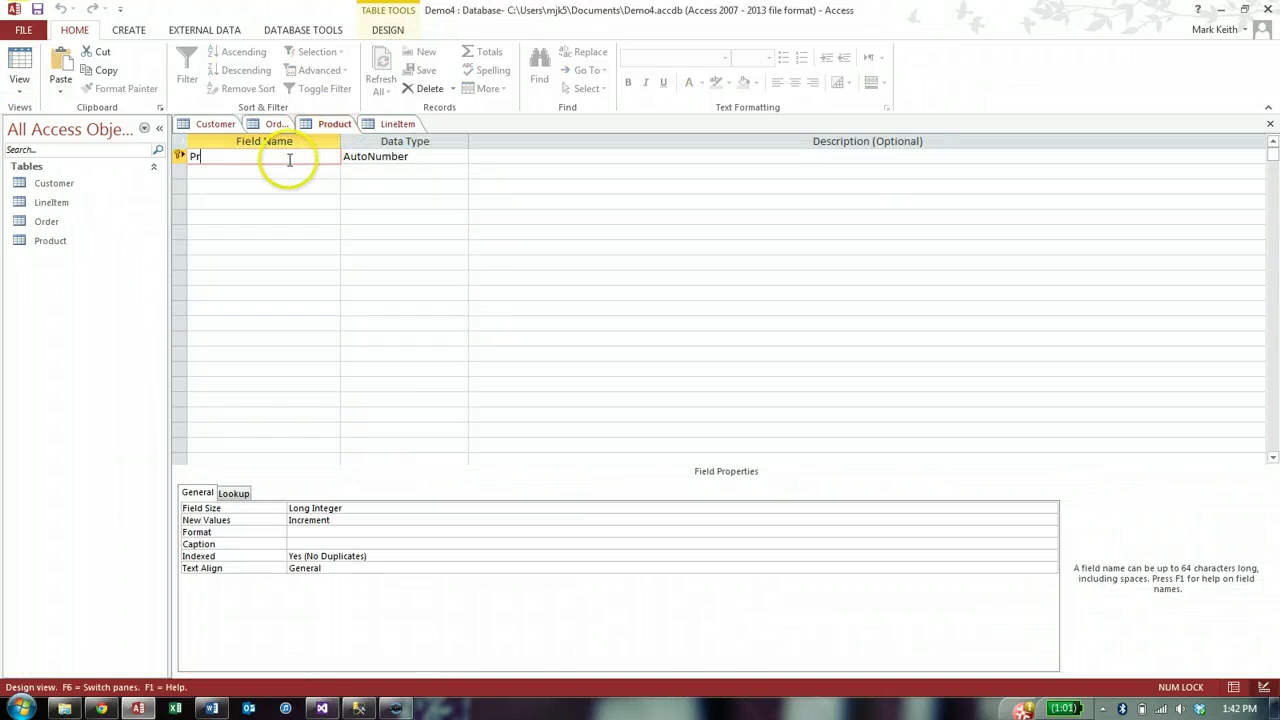
pyautogui.write('oductID')
pyautogui.press('Tab')
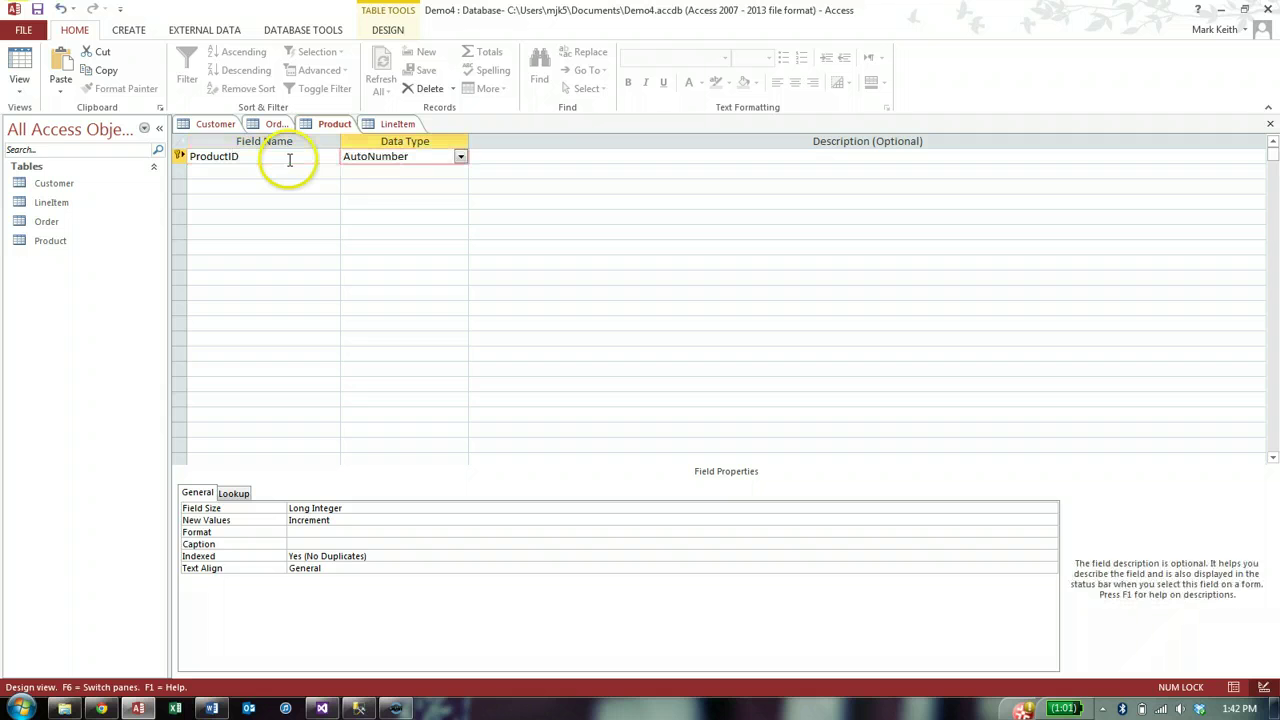
pyautogui.press('Tab')
pyautogui.press('Tab')
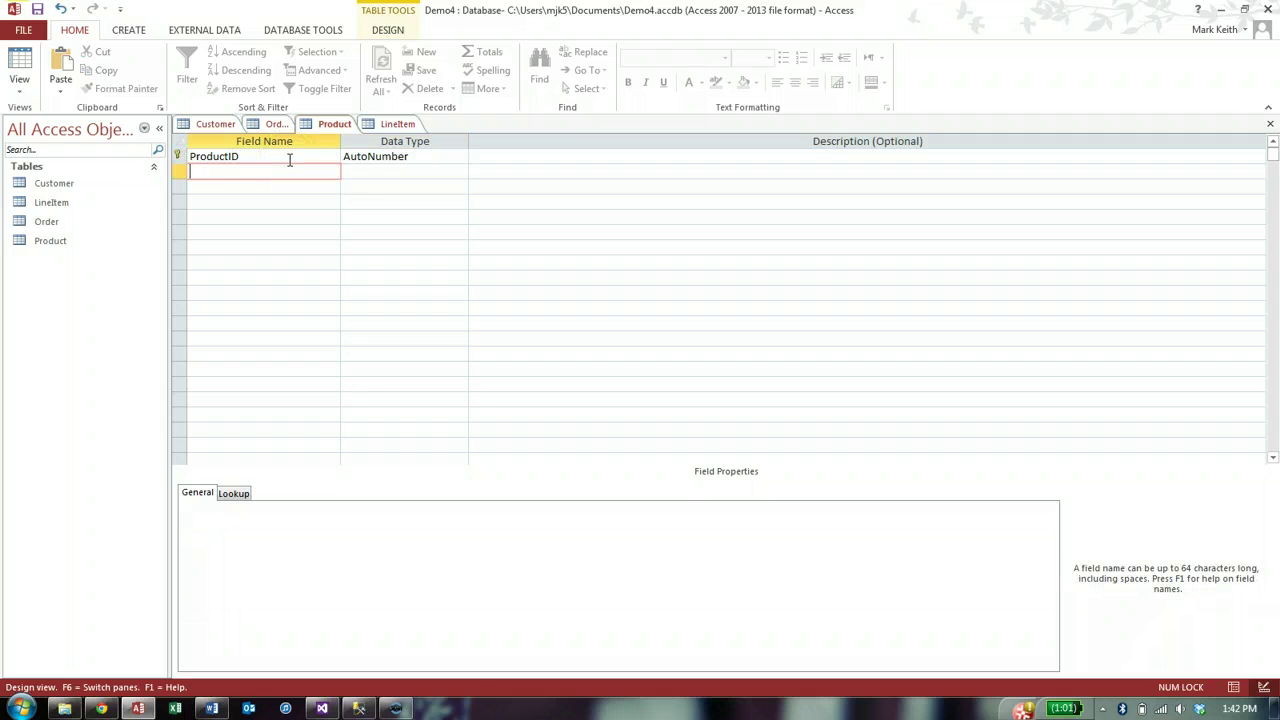
# Add ProductName Short Text and ProductPrice Currency fields, then save the Product table.
pyautogui.write('ProductN')
pyautogui.write('ame')
pyautogui.press('Tab')
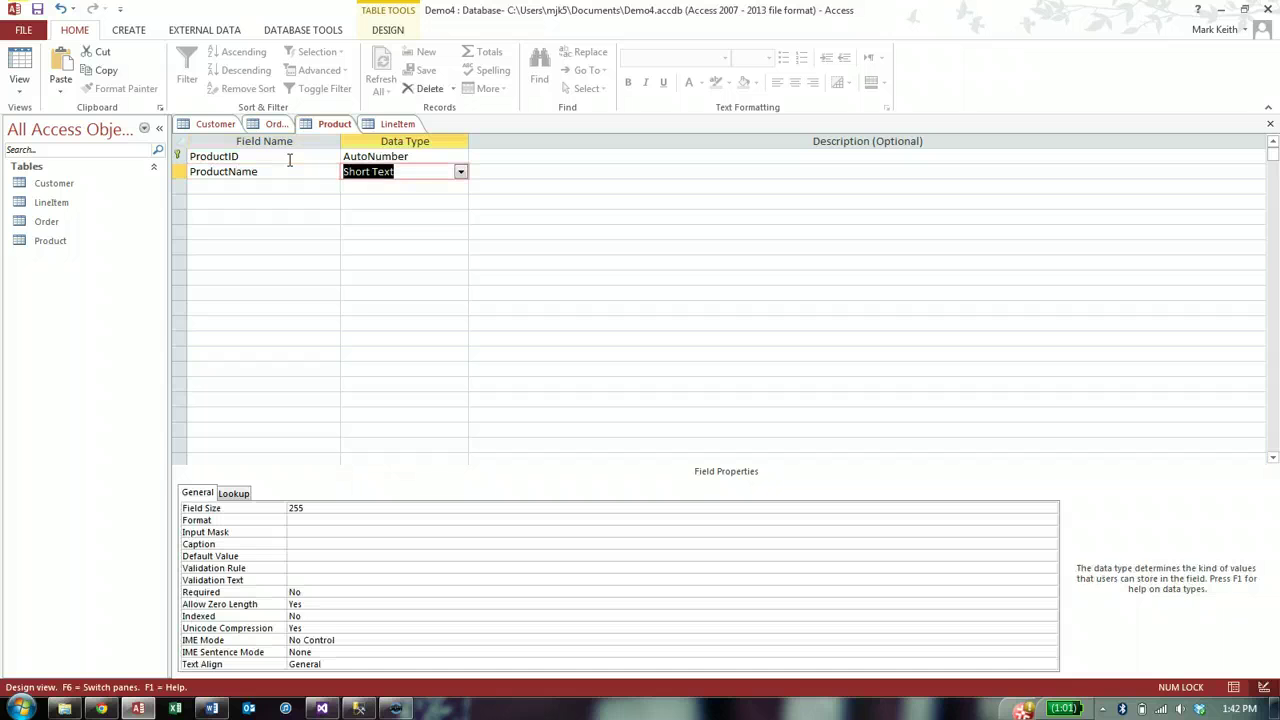
pyautogui.press('Tab')
pyautogui.press('Tab')
pyautogui.write('Produ')
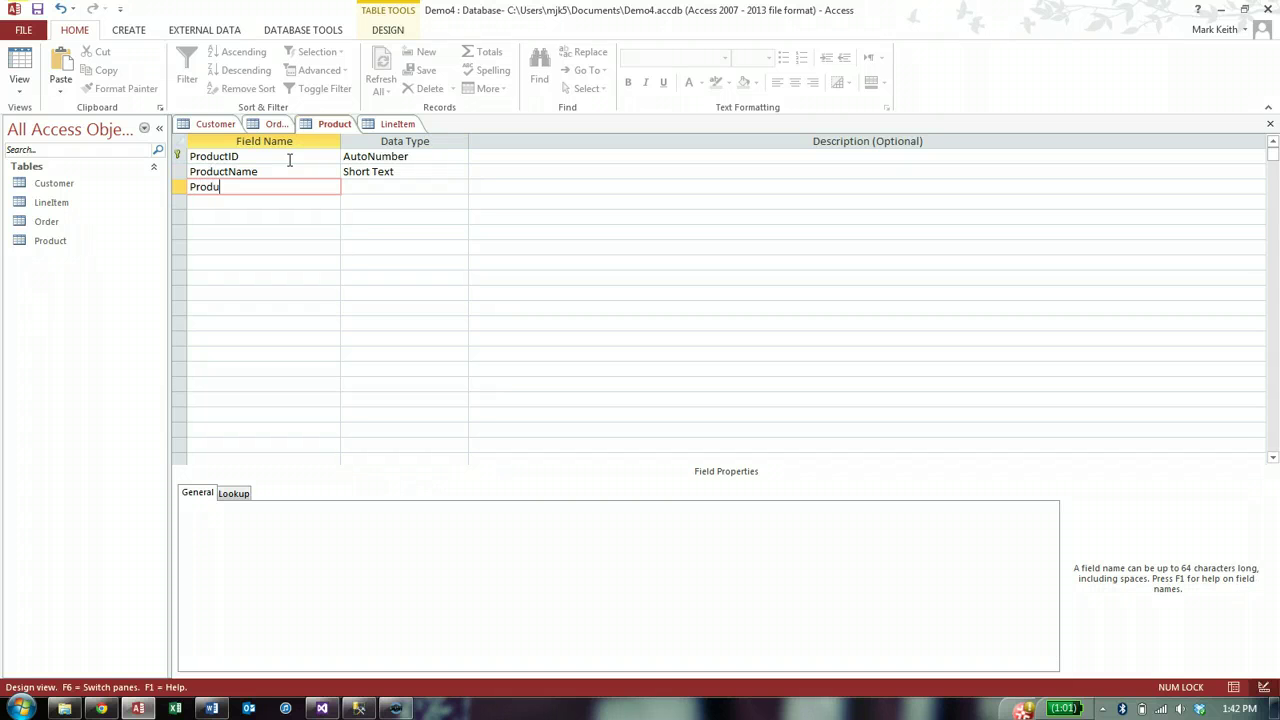
pyautogui.write('ctPrice')
pyautogui.press('Tab')
pyautogui.write('c')
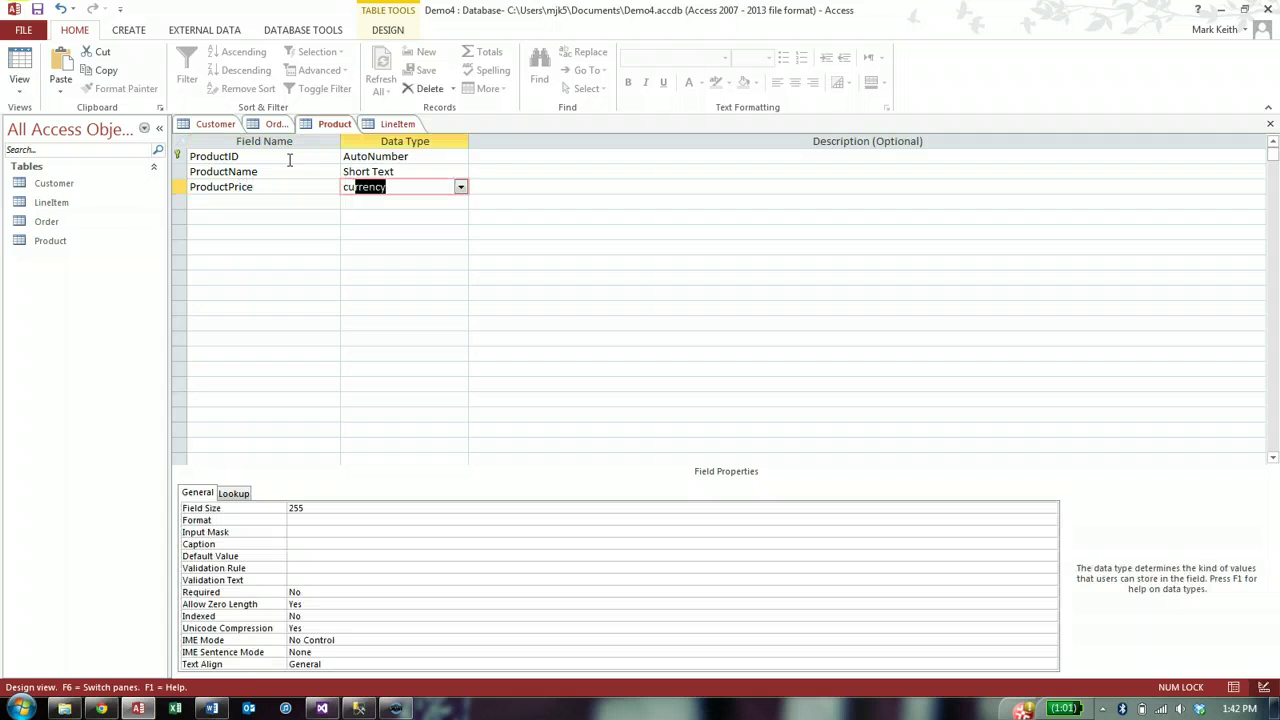
pyautogui.press('Tab')
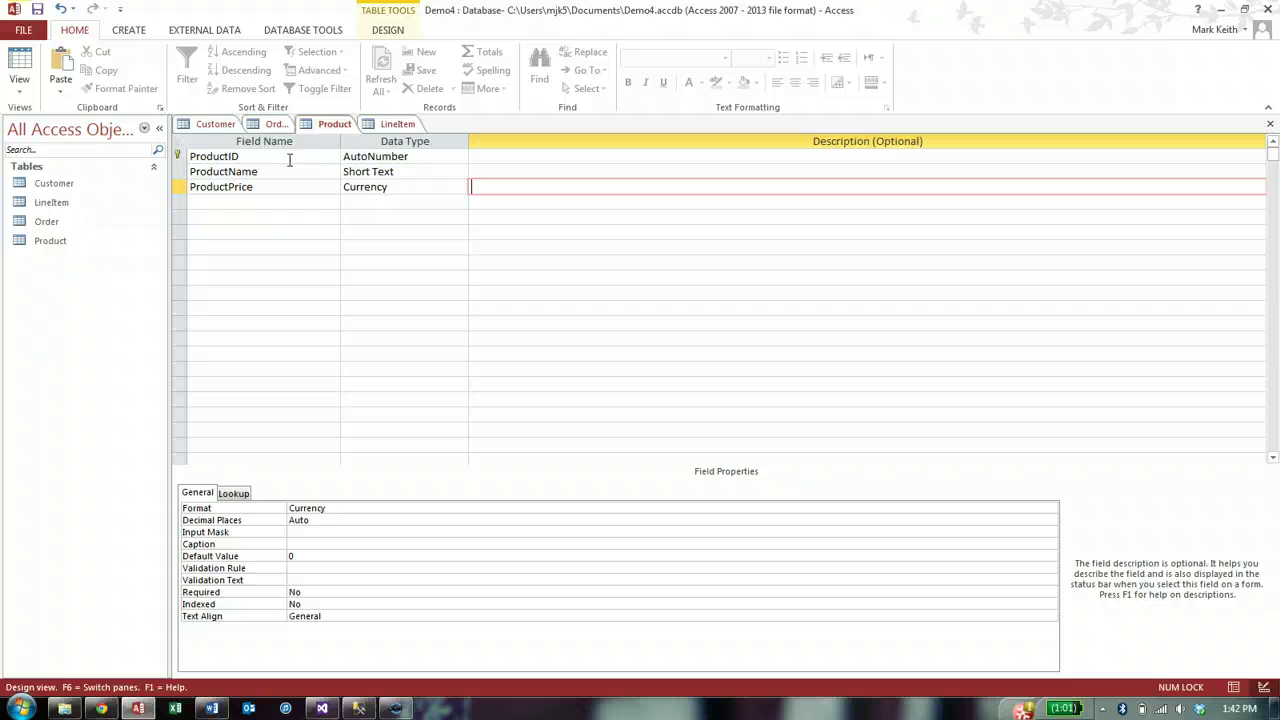
pyautogui.click(20, 60)
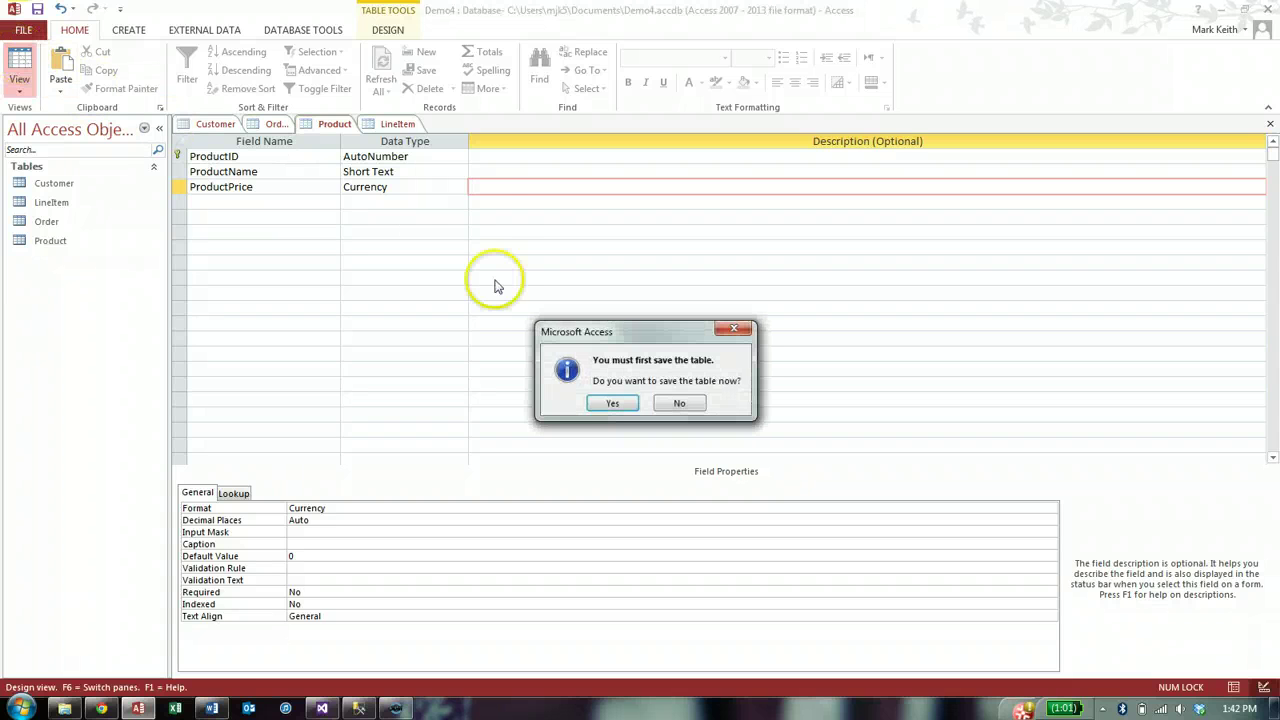
pyautogui.click(610, 401)
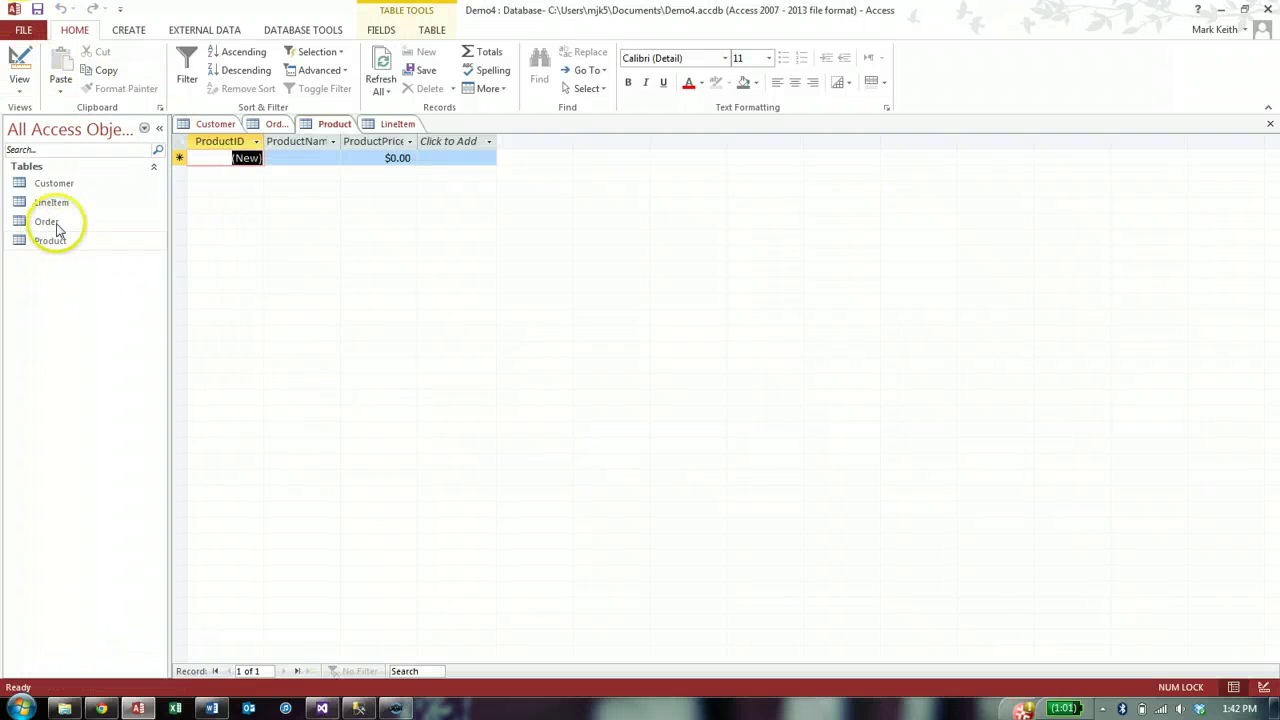
# Rename LineItem's ID field to OrderID and change its type from AutoNumber to Number.
pyautogui.click(383, 126)
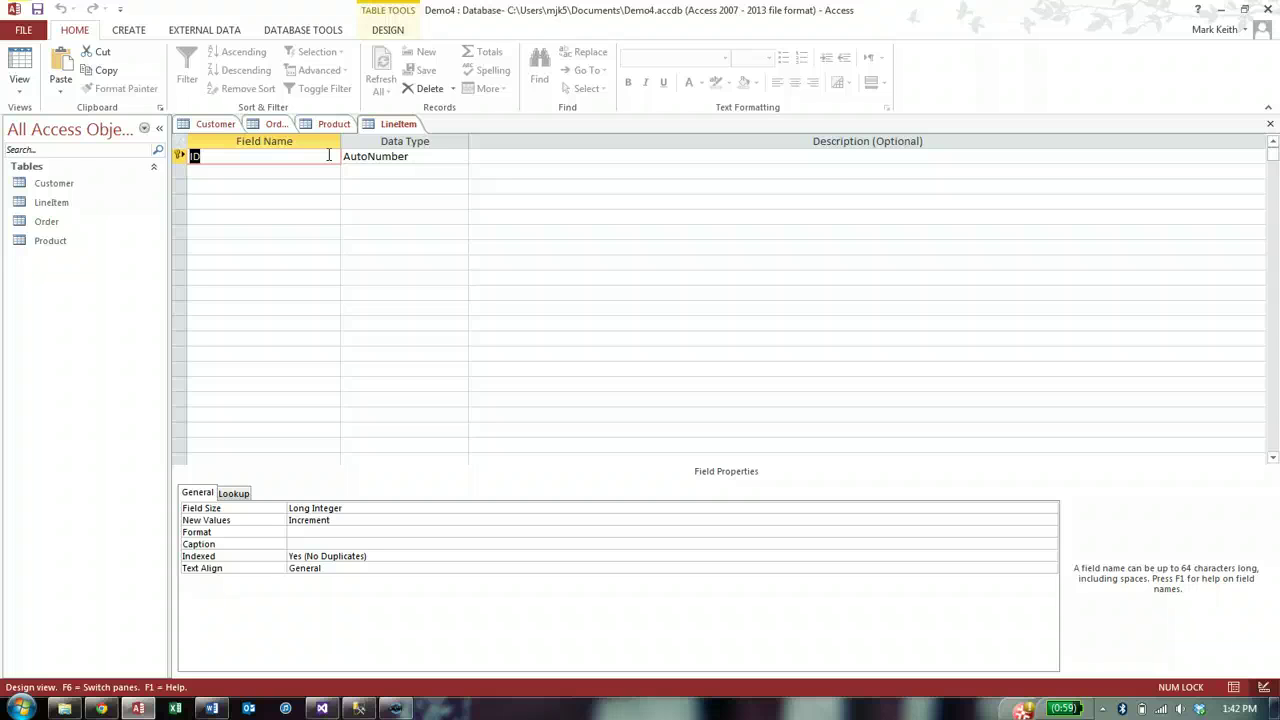
pyautogui.write('ORderI')
pyautogui.press('BackSpace')
pyautogui.press('BackSpace')
pyautogui.press('BackSpace')
pyautogui.press('BackSpace')
pyautogui.press('BackSpace')
pyautogui.write('r')
pyautogui.write('derID')
pyautogui.press('Tab')
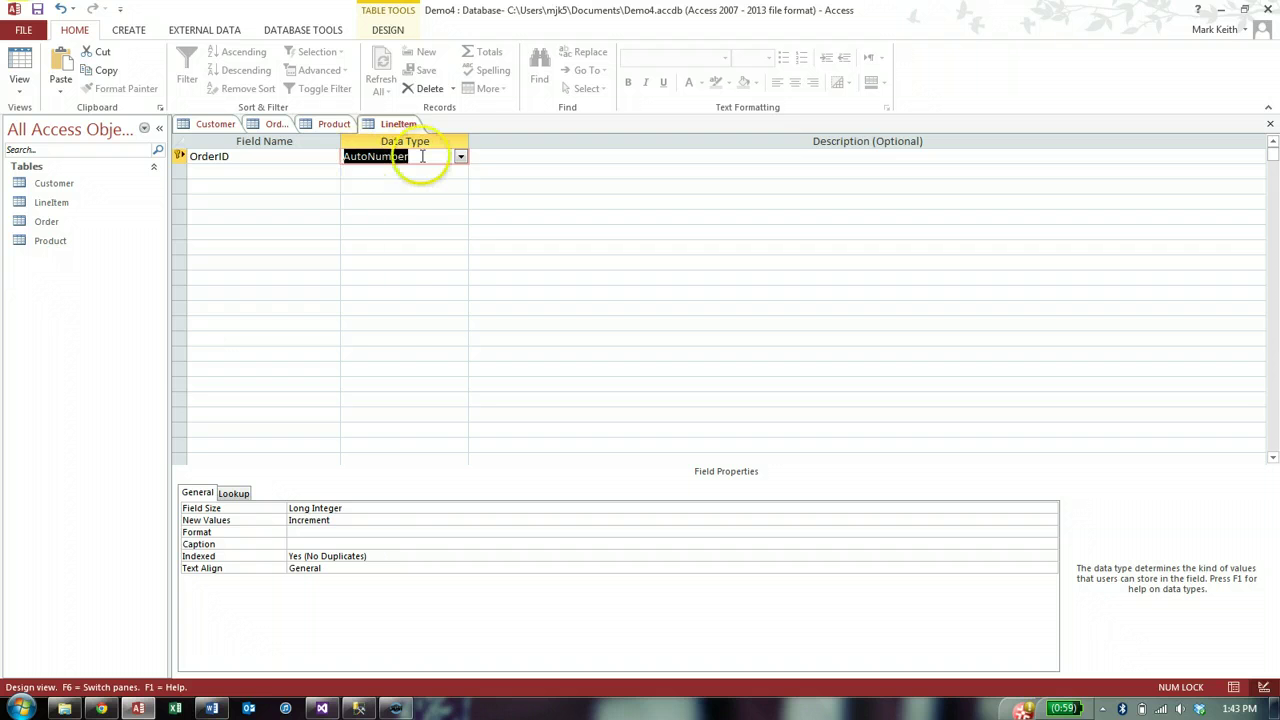
pyautogui.click(460, 156)
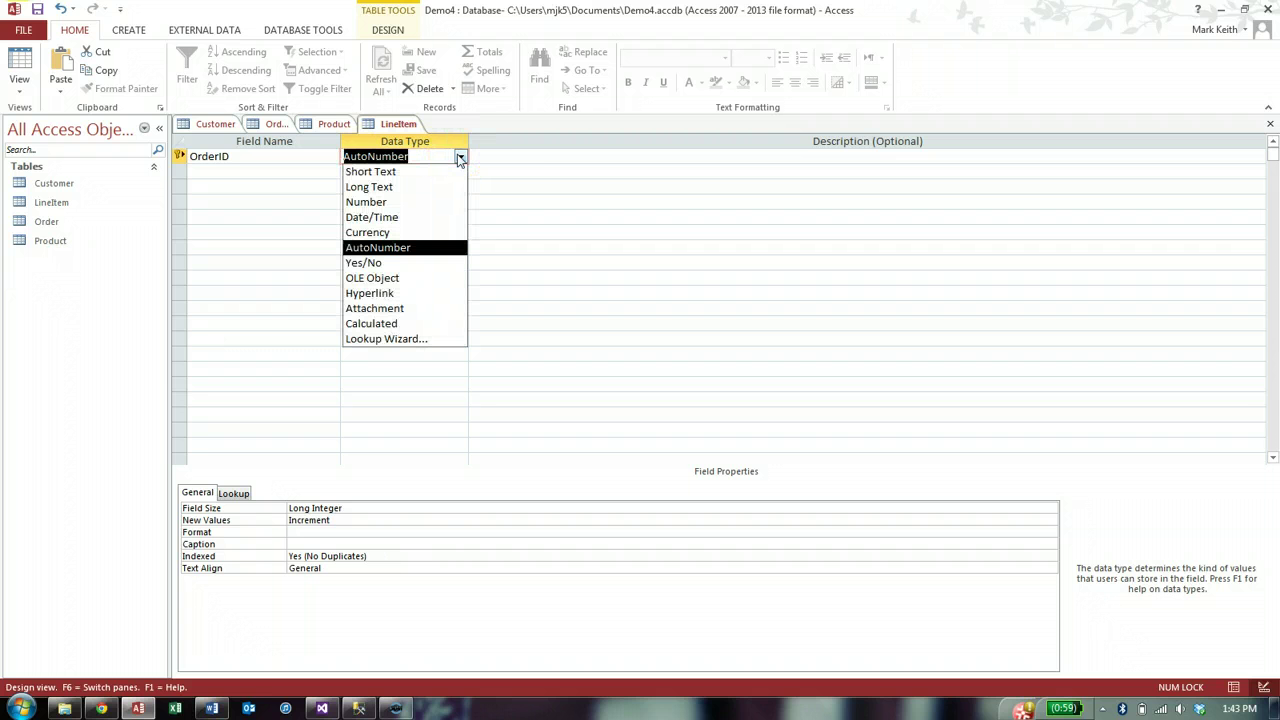
pyautogui.click(400, 204)
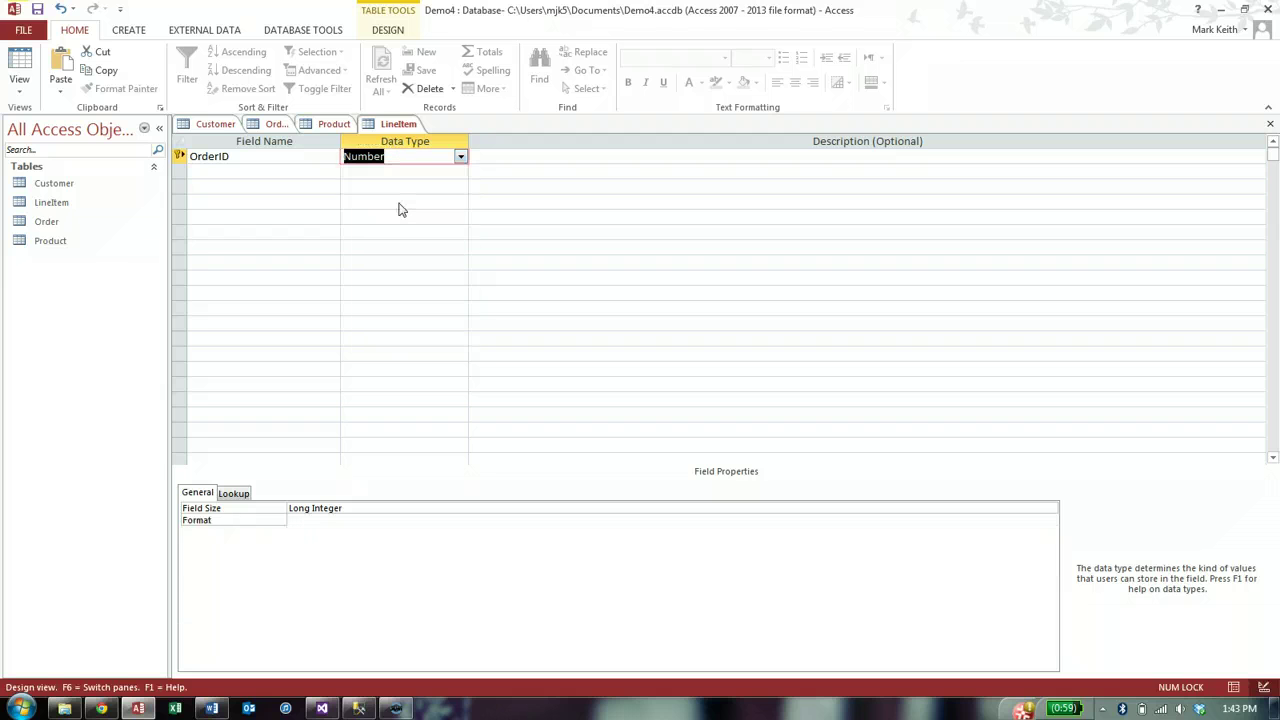
# Add a Number ProductID field and make OrderID plus ProductID the primary key.
pyautogui.press('Tab')
pyautogui.press('Tab')
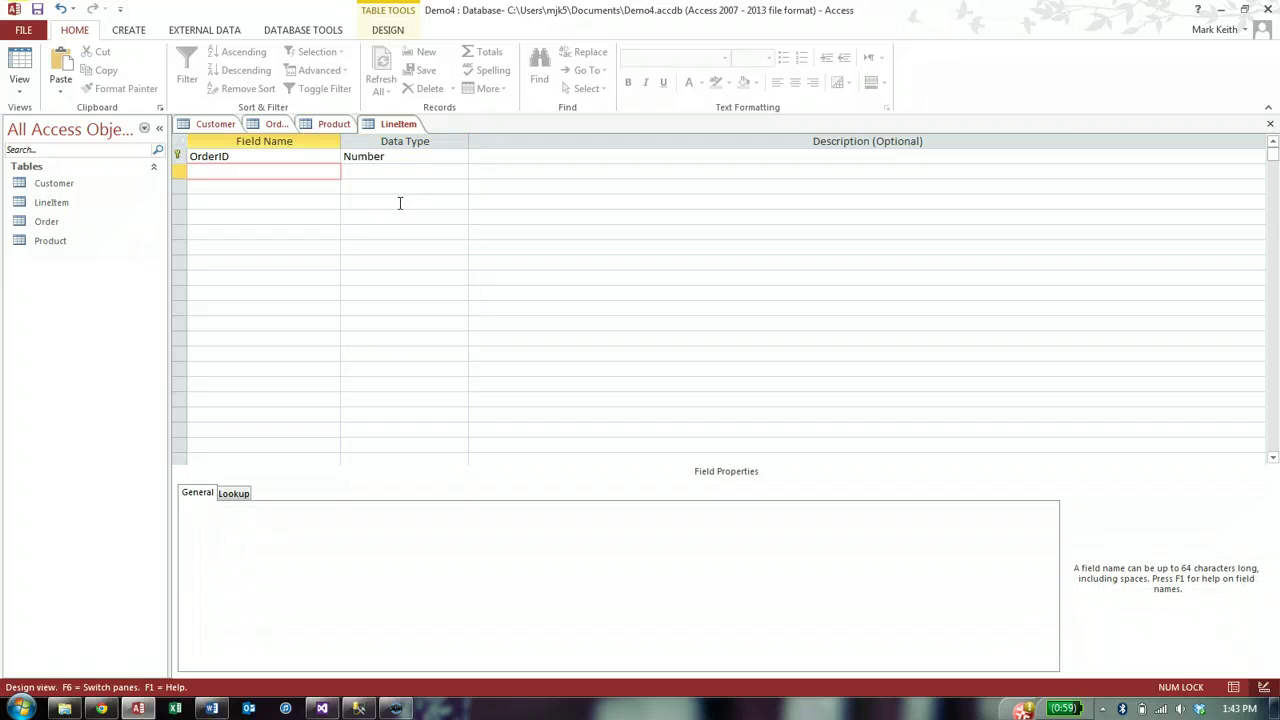
pyautogui.write('Produc')
pyautogui.write('tID')
pyautogui.press('Tab')
pyautogui.write('n')
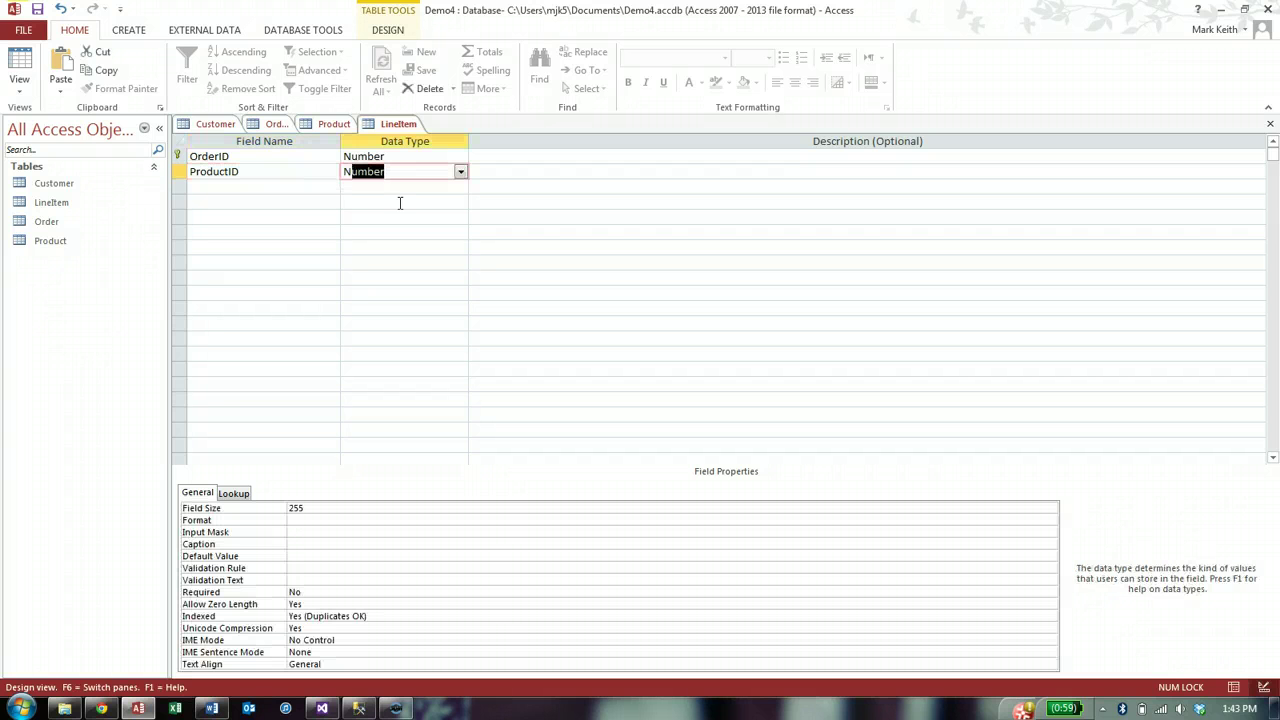
pyautogui.press('Tab')
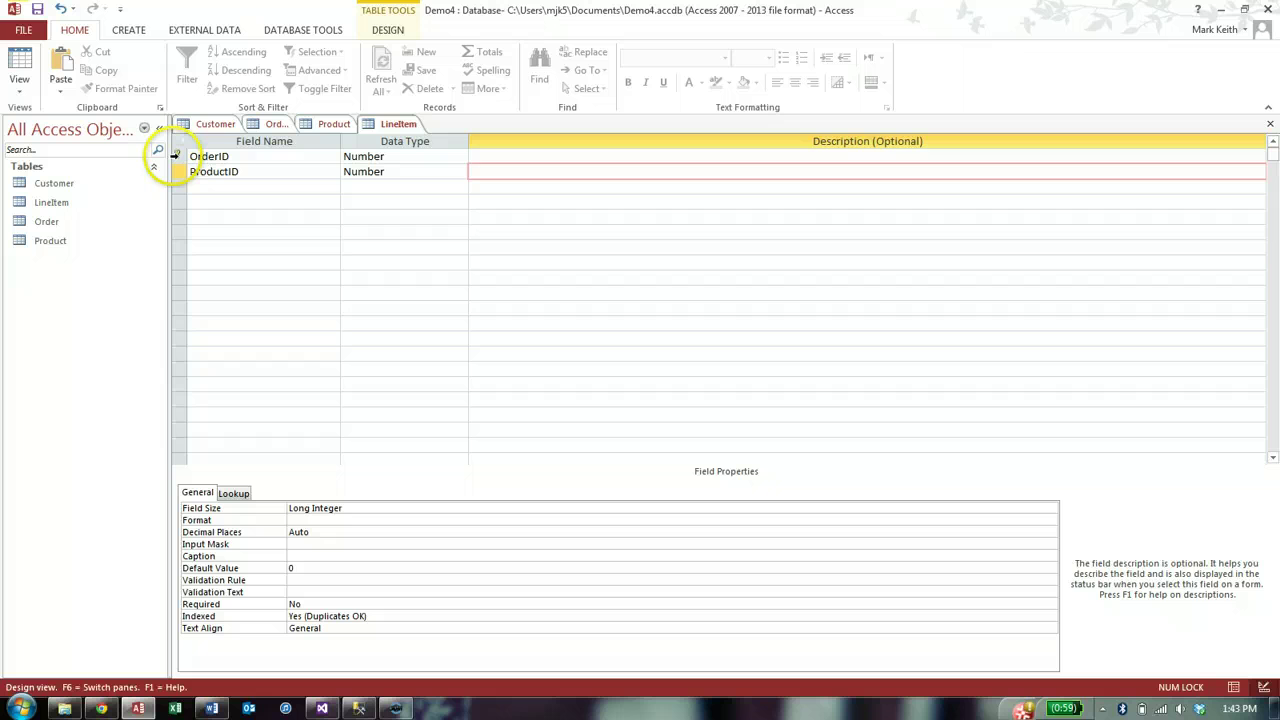
pyautogui.click(174, 156)
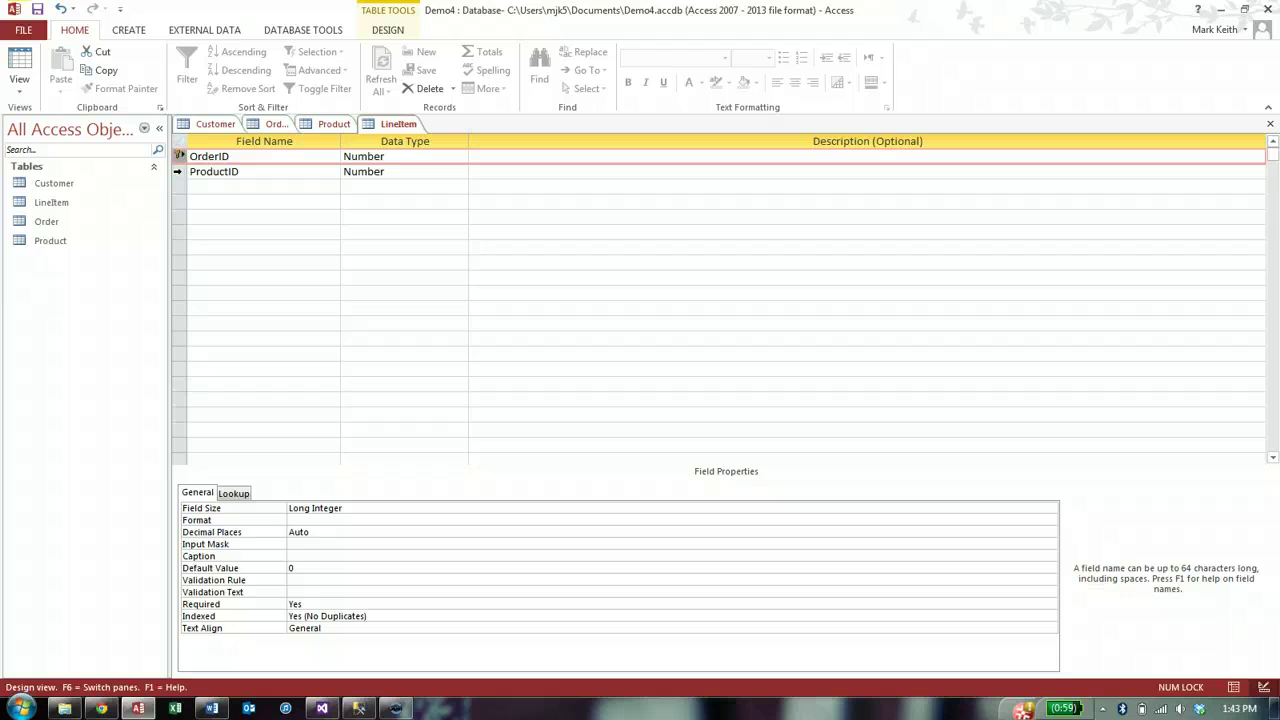
pyautogui.click(178, 157)
pyautogui.keyDown('shift'); pyautogui.click(178, 172); pyautogui.keyUp('shift')
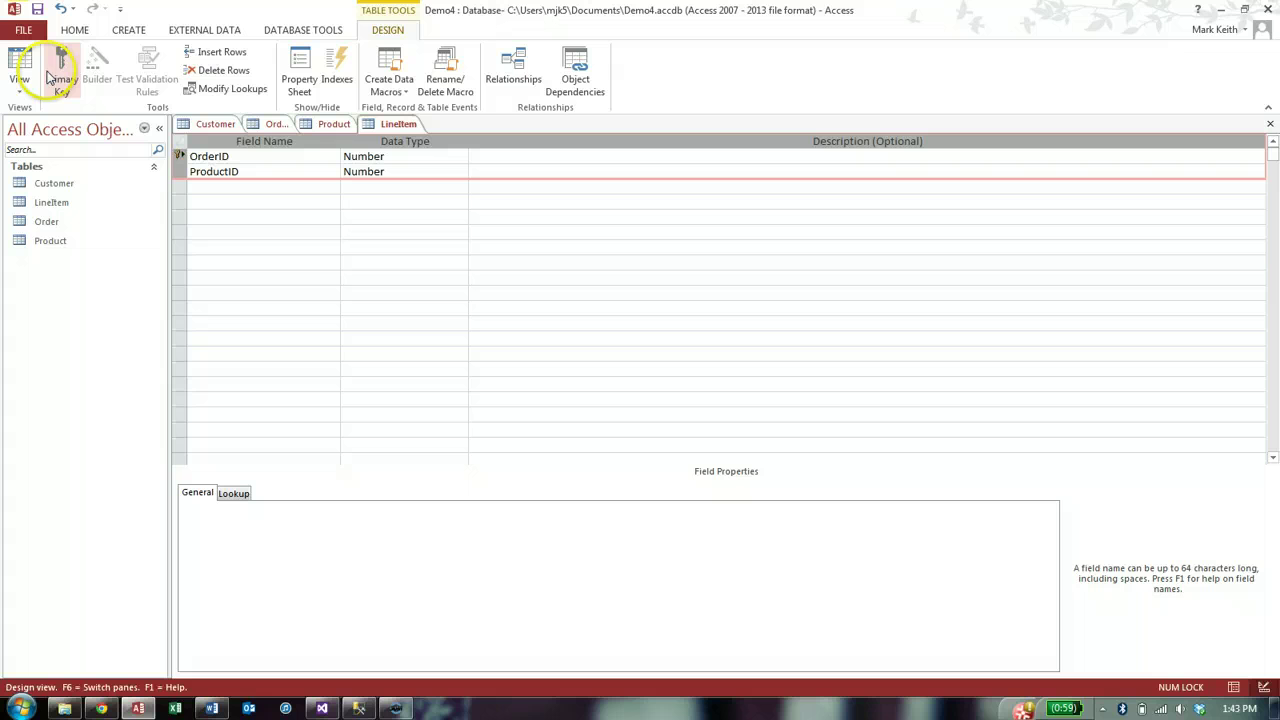
pyautogui.click(60, 75)
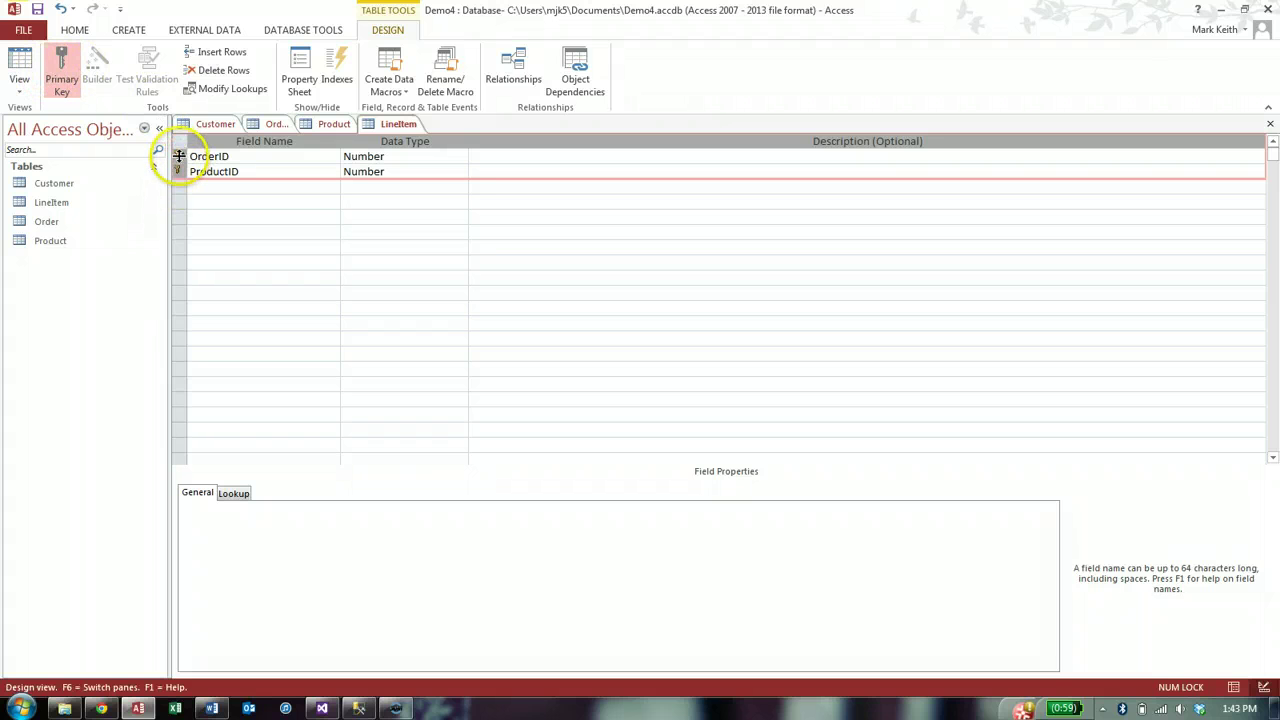
# Add a Qty field of type Number to the LineItem table.
pyautogui.click(201, 188)
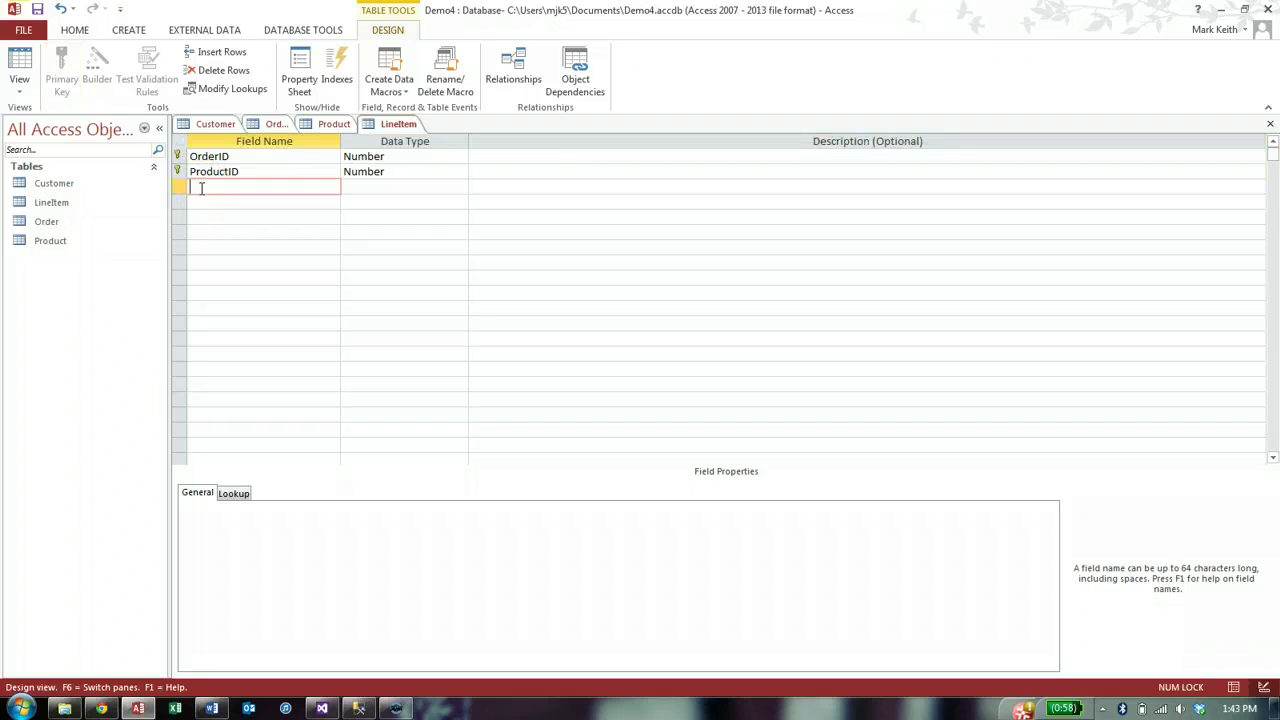
pyautogui.write('Qty')
pyautogui.press('Tab')
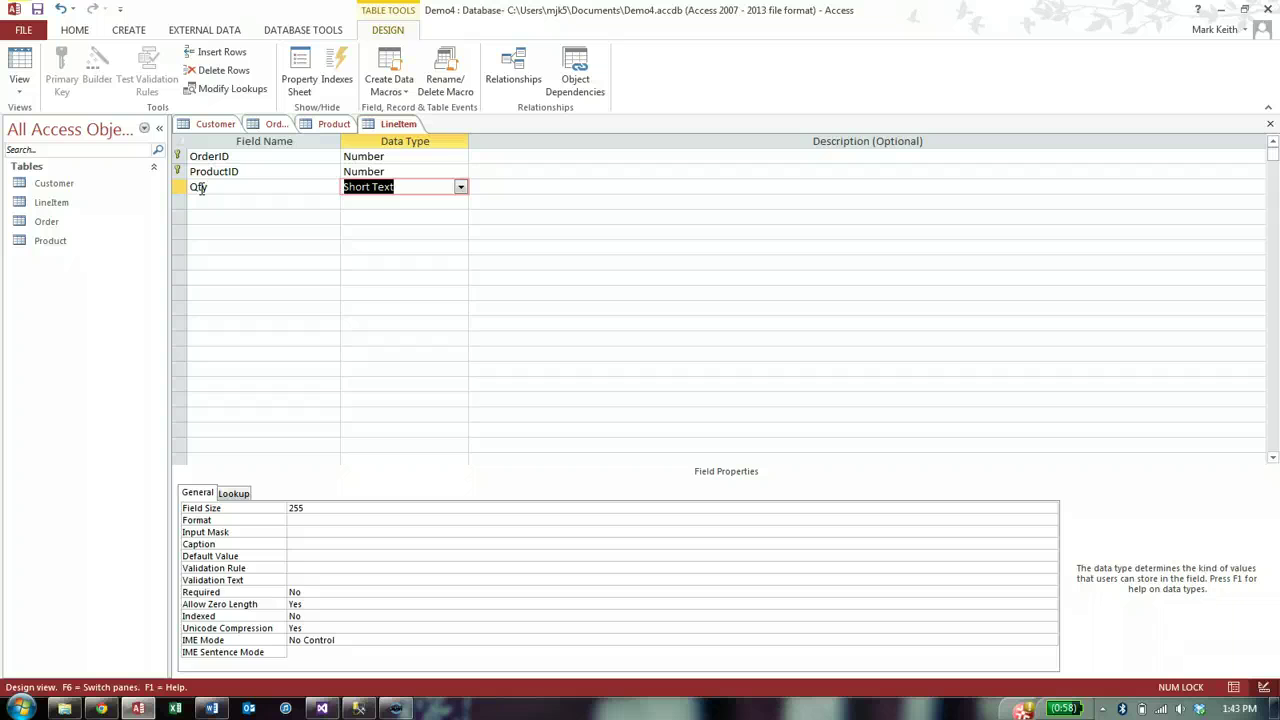
pyautogui.write('n')
pyautogui.press('Tab')
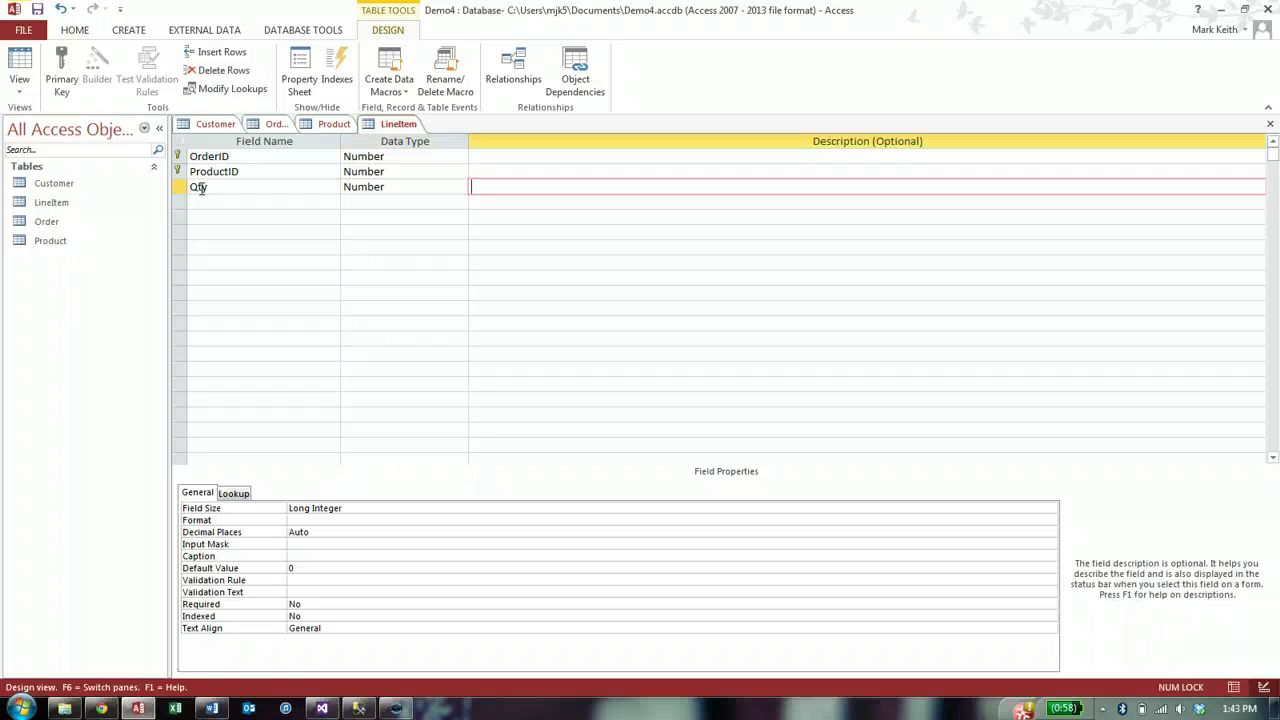
pyautogui.click(18, 62)
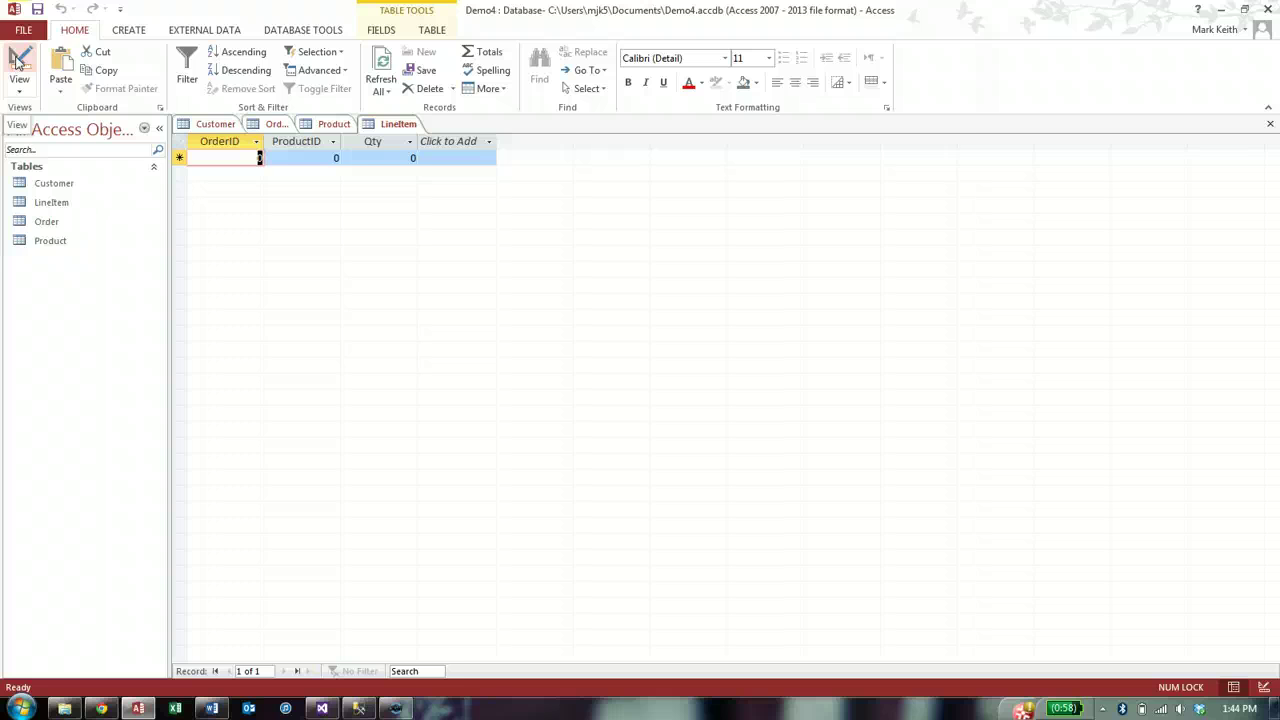
# Close the LineItem, Product and remaining open table tabs.
pyautogui.click(310, 32)
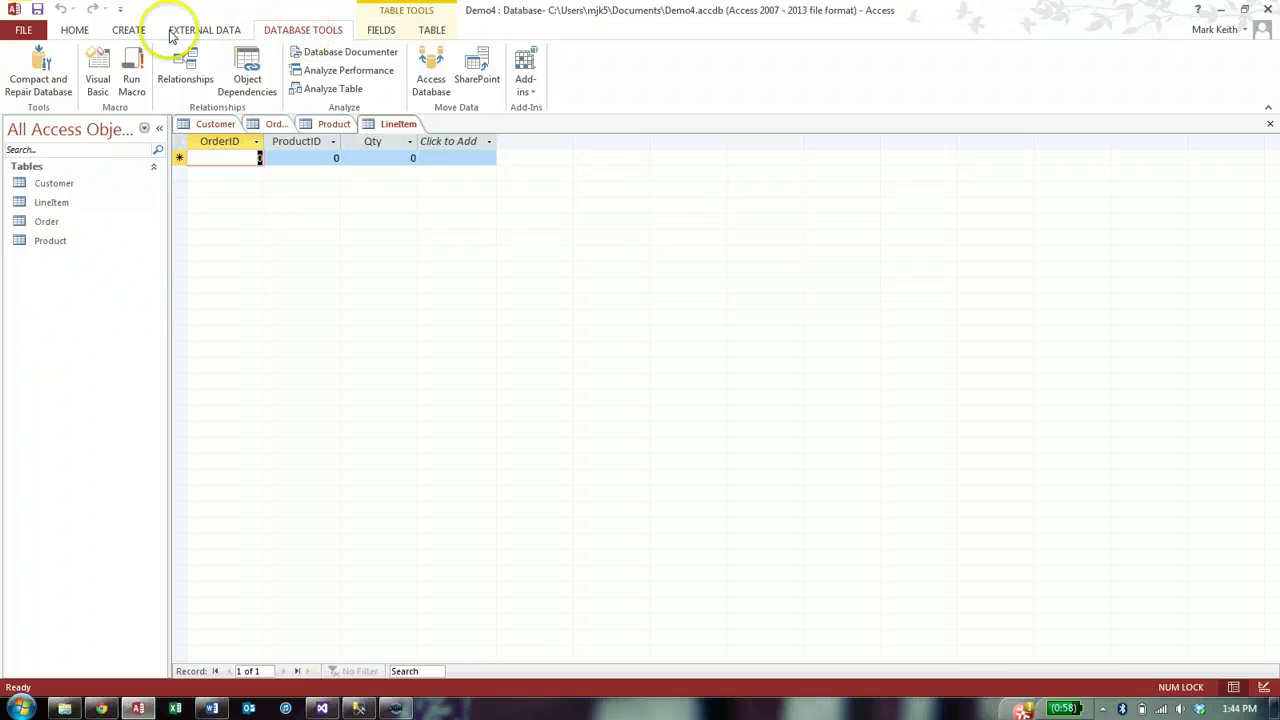
pyautogui.click(181, 70)
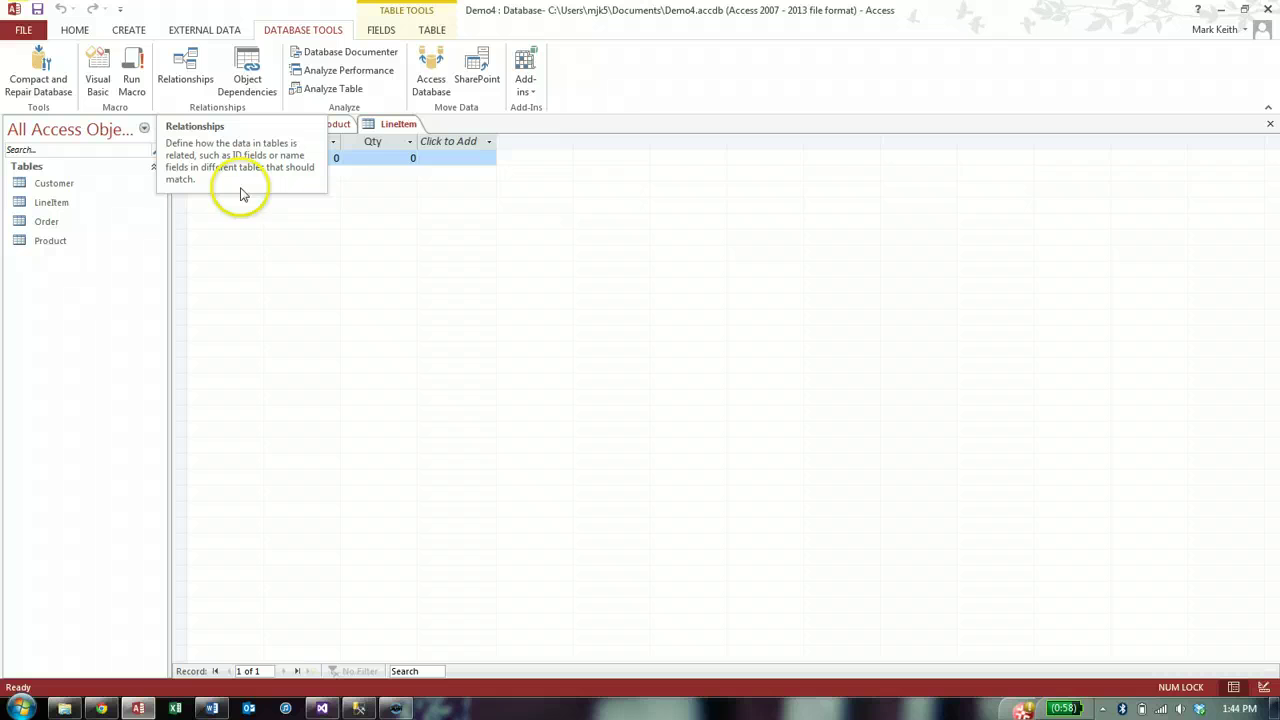
pyautogui.click(1270, 123)
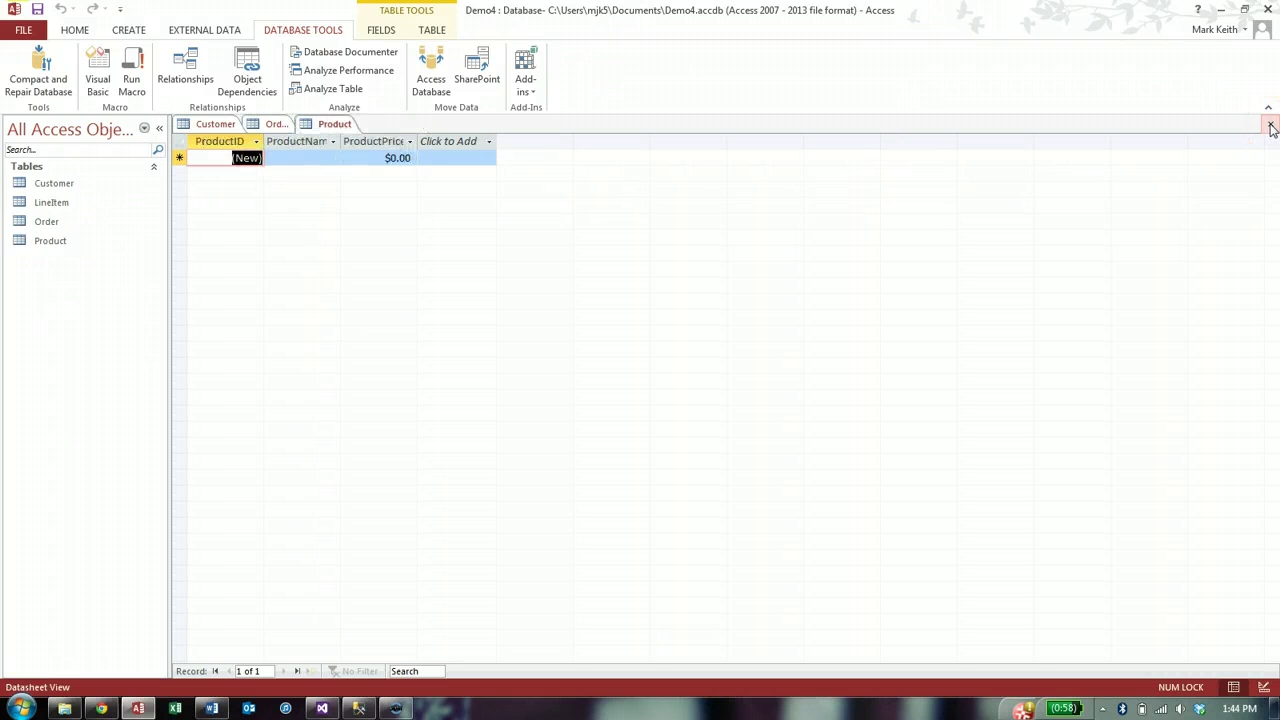
pyautogui.click(1270, 123)
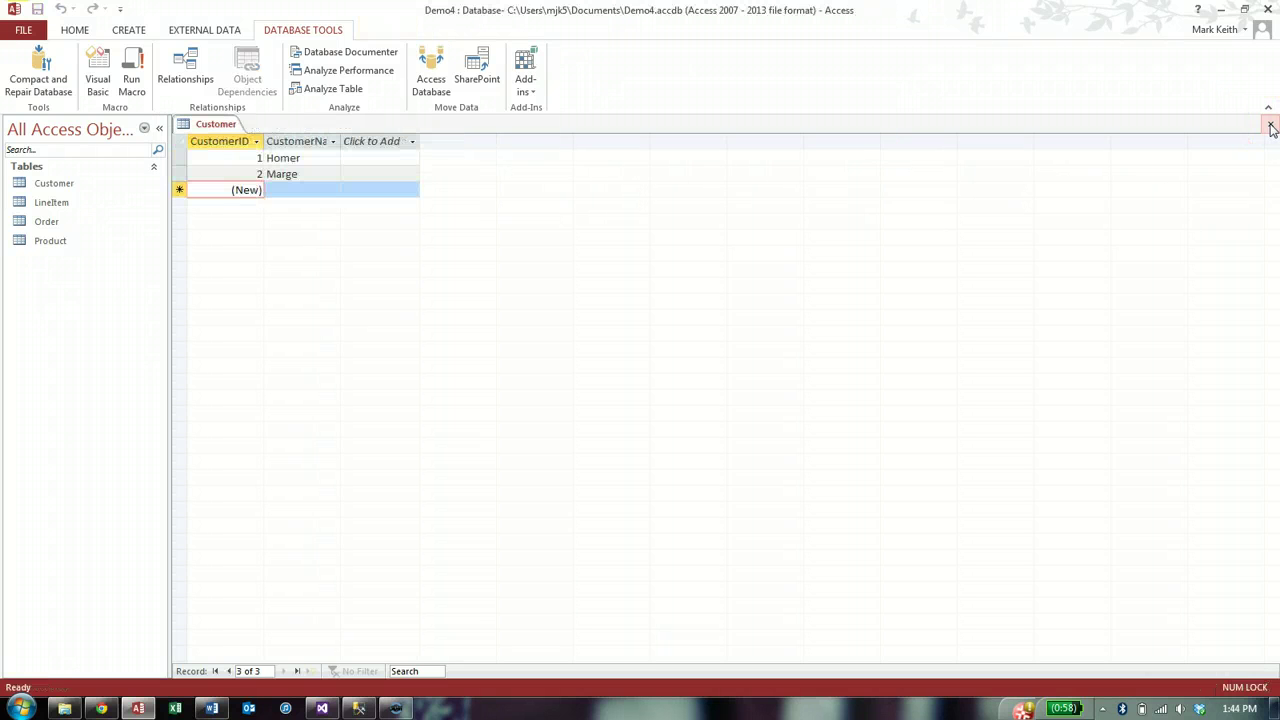
pyautogui.click(1270, 123)
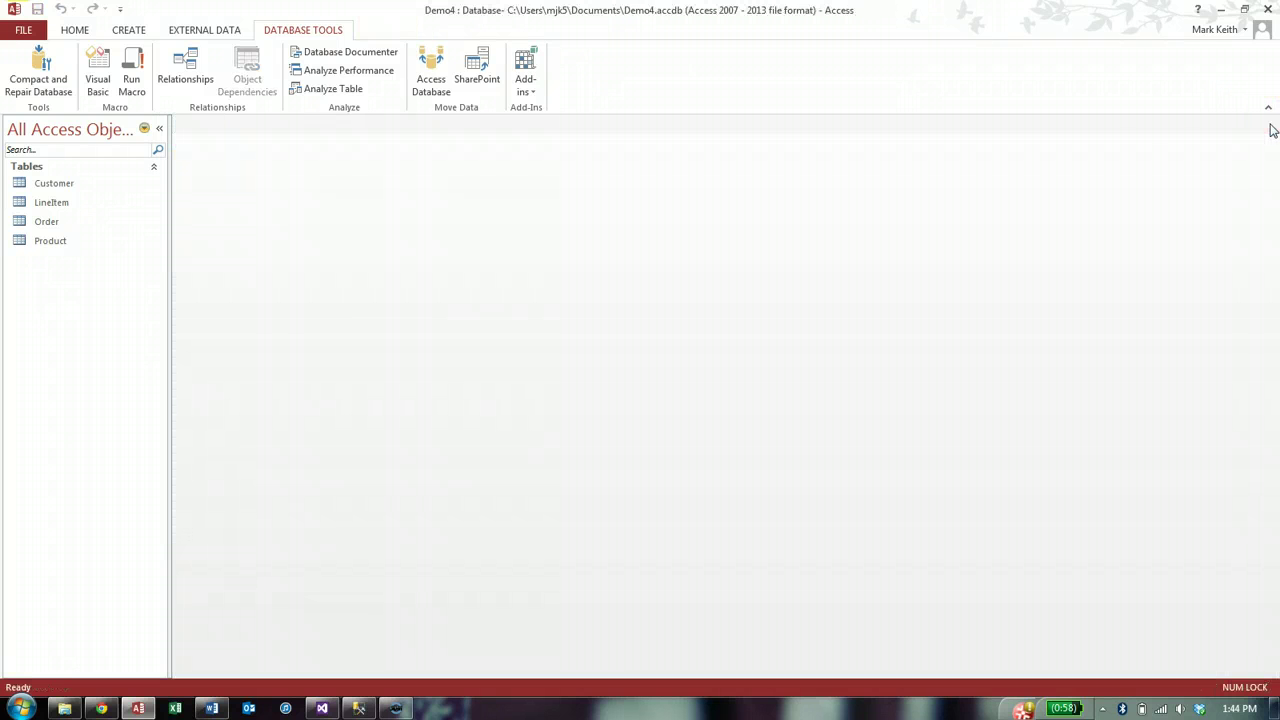
# Add Customer, LineItem, Order and Product to the Relationships window via Show Table.
pyautogui.click(185, 66)
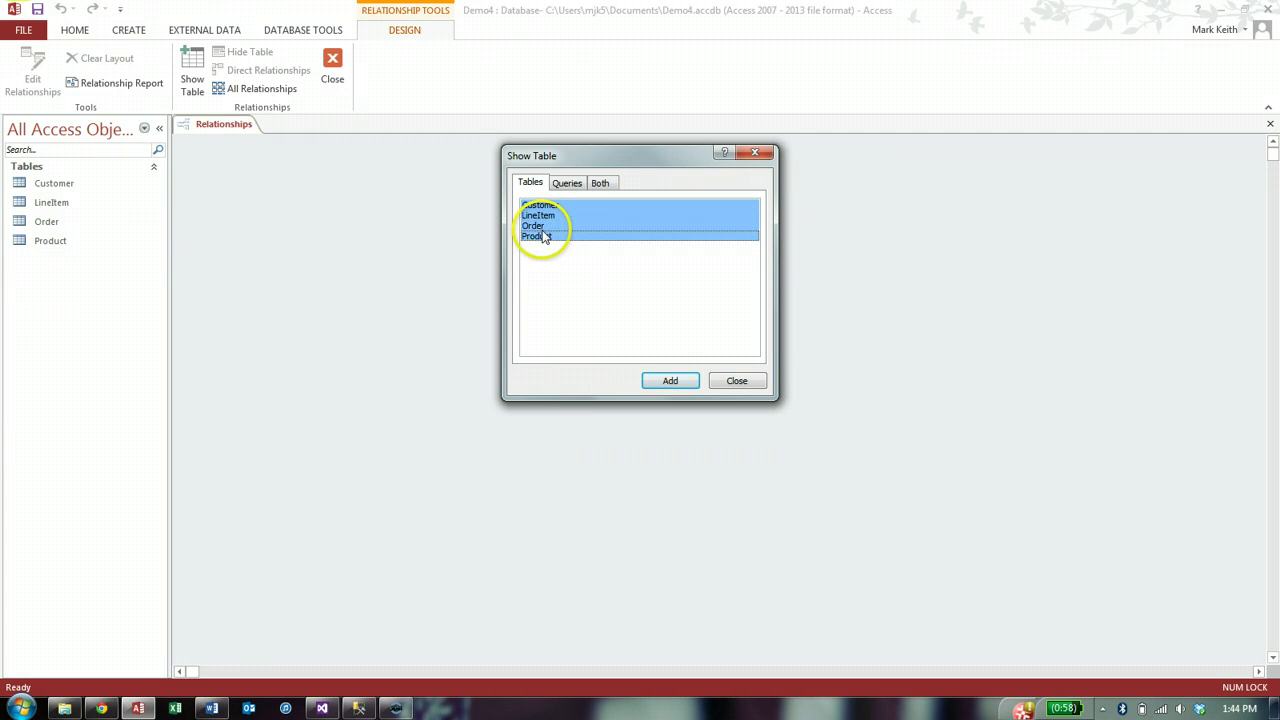
pyautogui.click(655, 378)
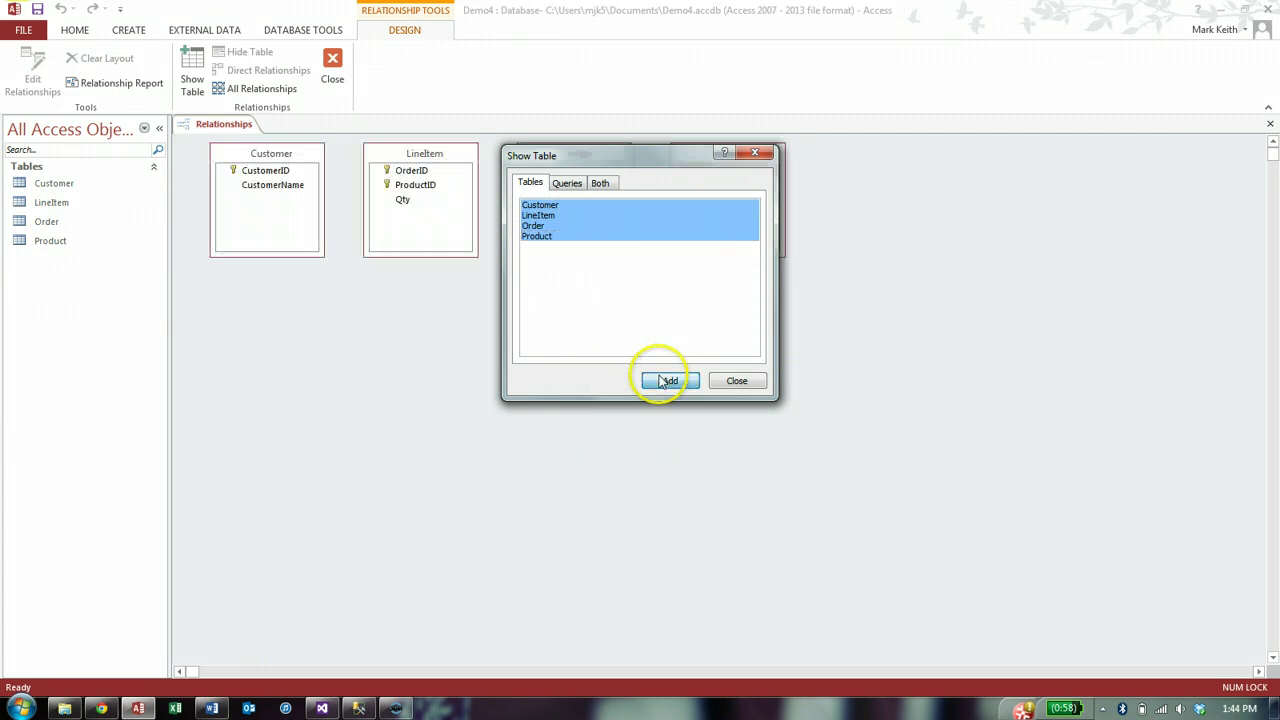
pyautogui.click(733, 381)
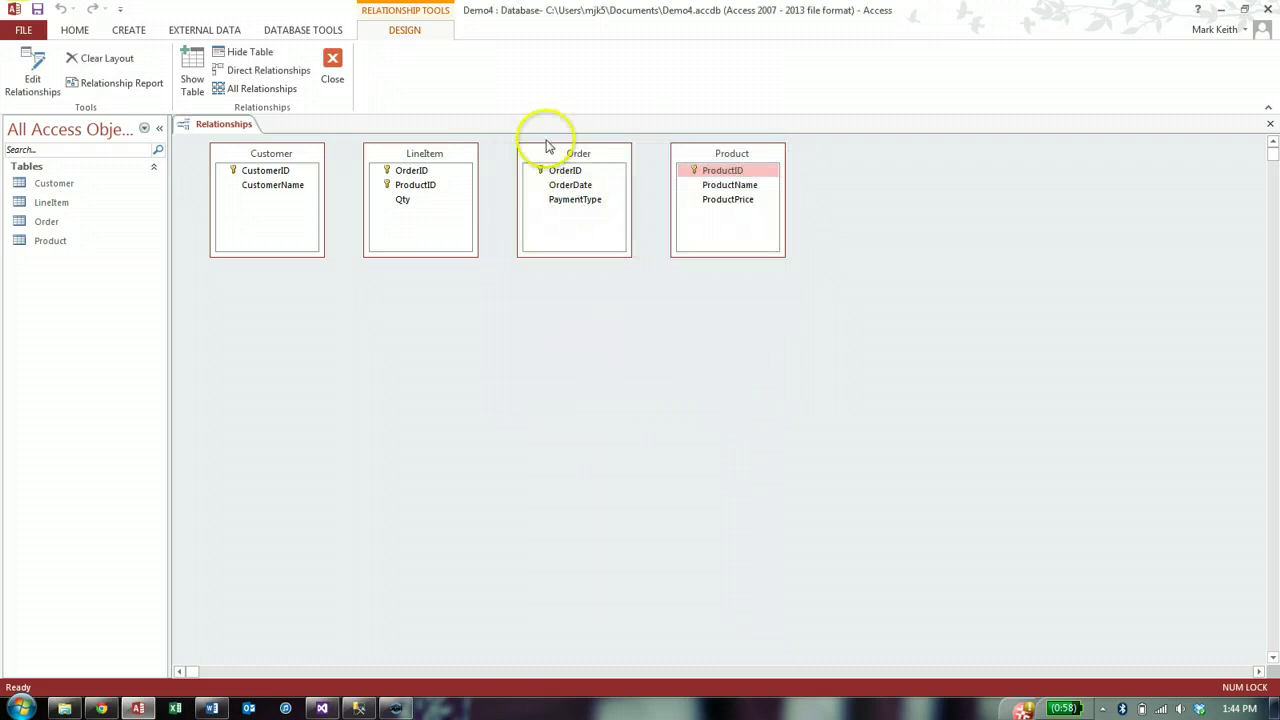
pyautogui.moveTo(736, 160)
pyautogui.mouseDown()
pyautogui.moveTo(441, 313)
pyautogui.moveTo(717, 141)
pyautogui.mouseUp()
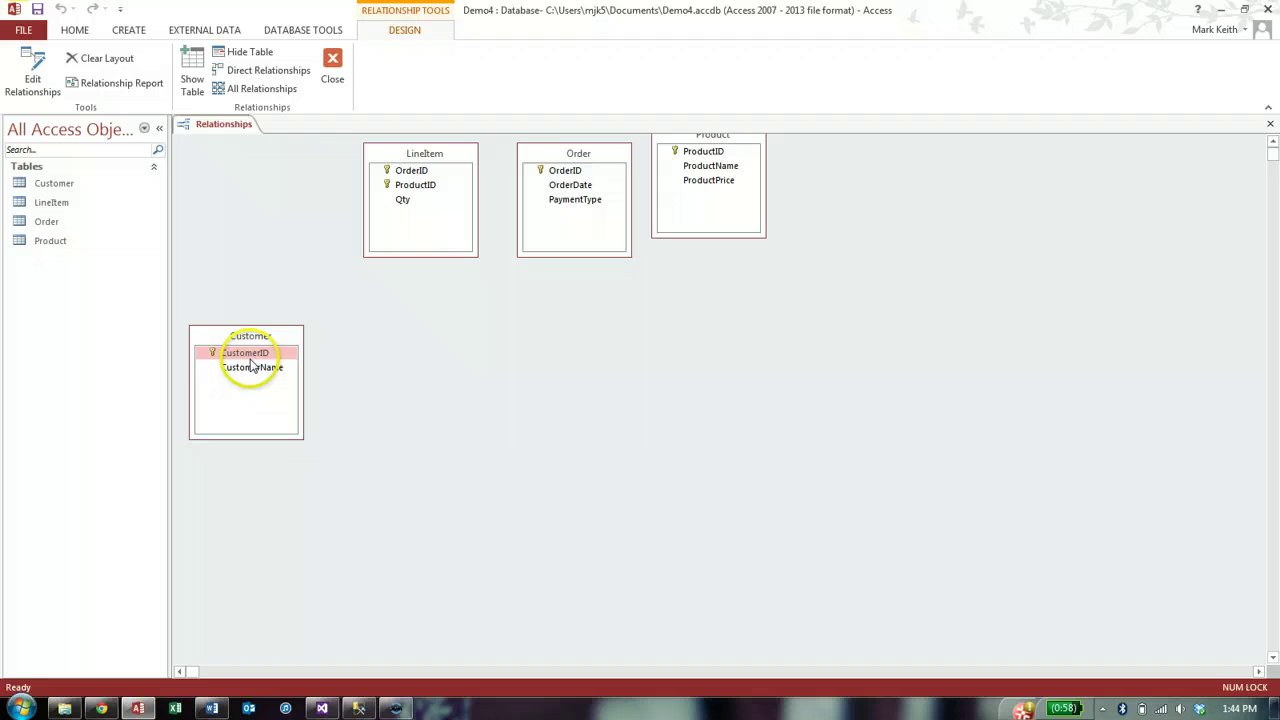
pyautogui.moveTo(586, 157); pyautogui.dragTo(265, 163)
pyautogui.moveTo(371, 157); pyautogui.dragTo(372, 164)
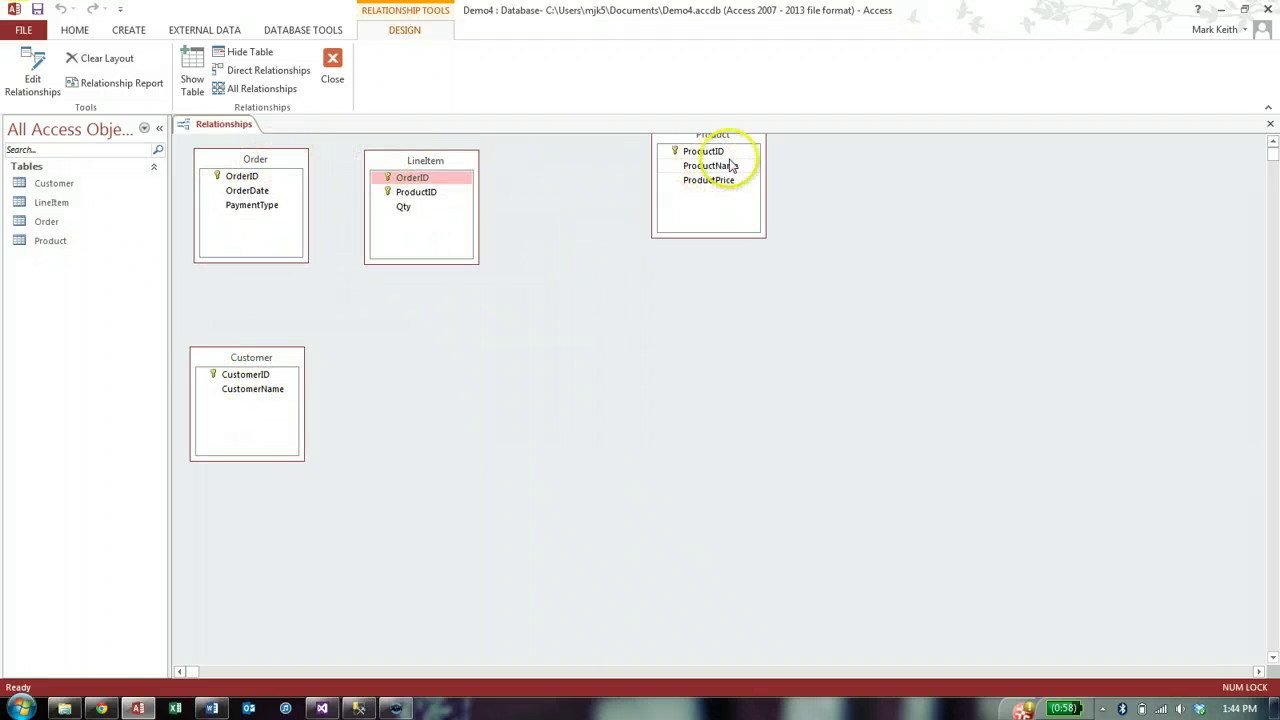
pyautogui.moveTo(733, 142); pyautogui.dragTo(621, 167)
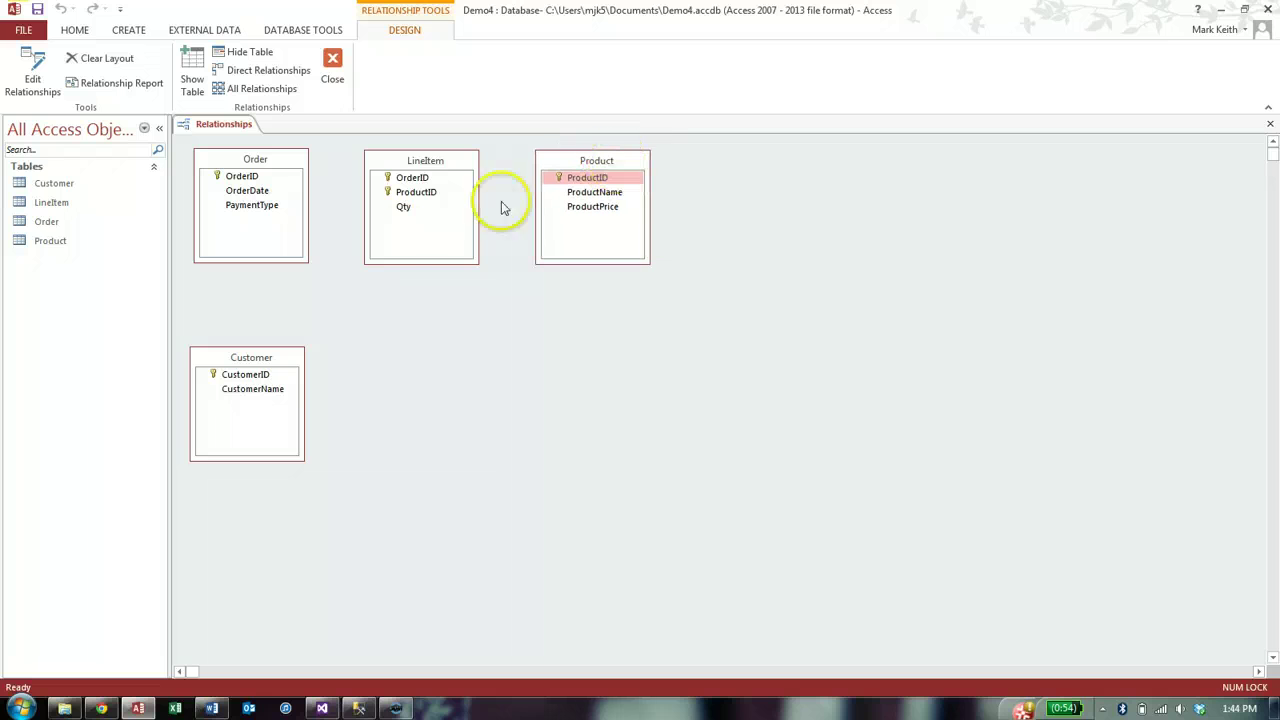
pyautogui.moveTo(268, 368); pyautogui.dragTo(270, 347)
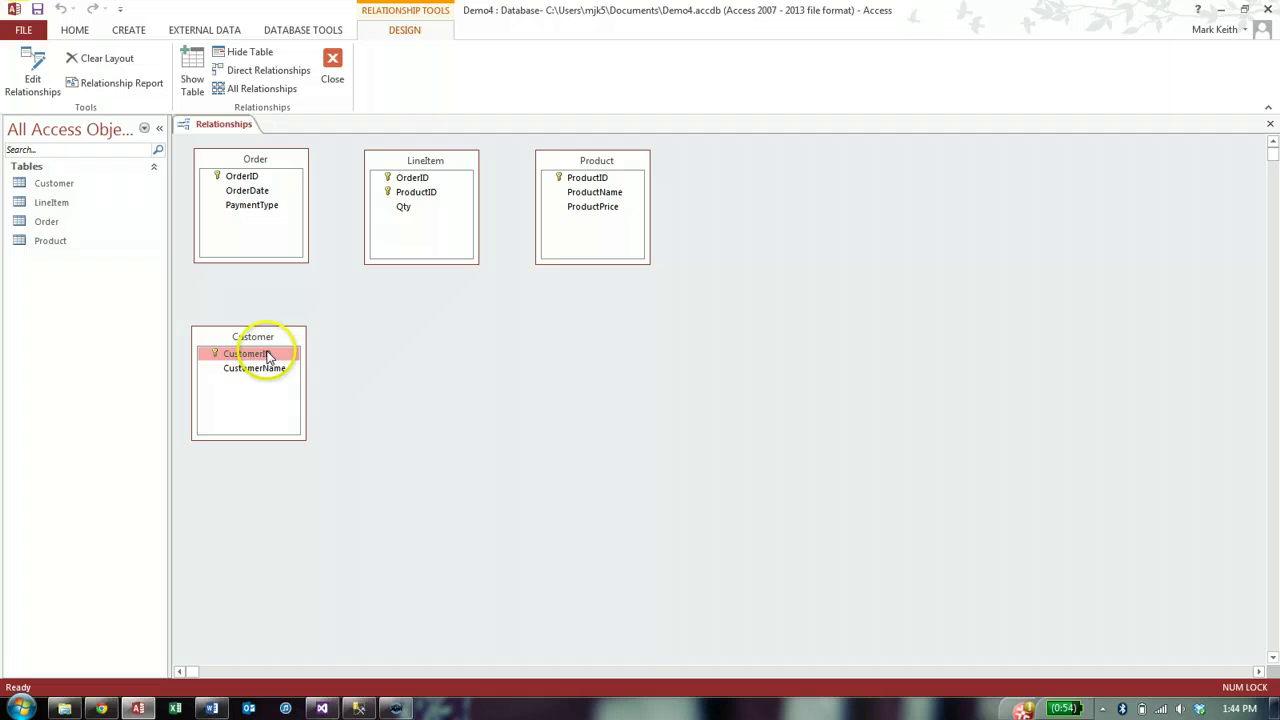
pyautogui.moveTo(268, 356); pyautogui.dragTo(260, 229)
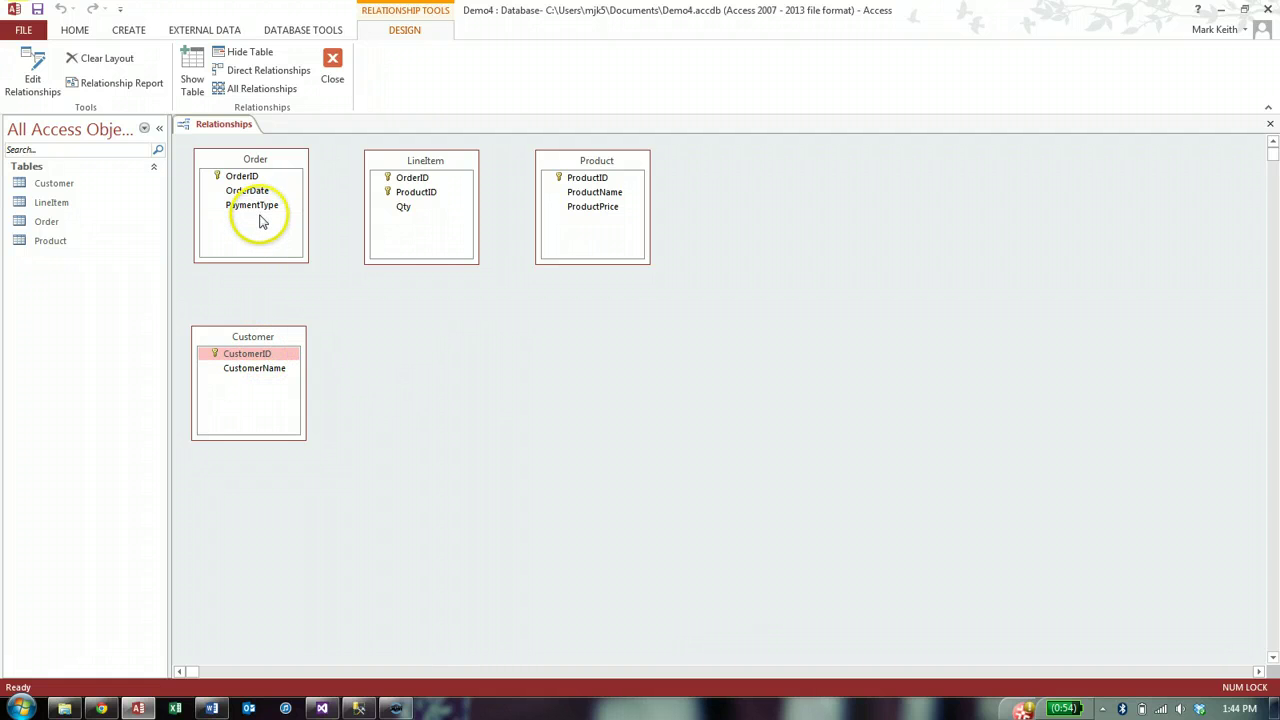
pyautogui.moveTo(260, 228)
pyautogui.mouseDown()
pyautogui.moveTo(256, 180)
pyautogui.moveTo(241, 240)
pyautogui.moveTo(229, 171)
pyautogui.moveTo(268, 183)
pyautogui.mouseUp()
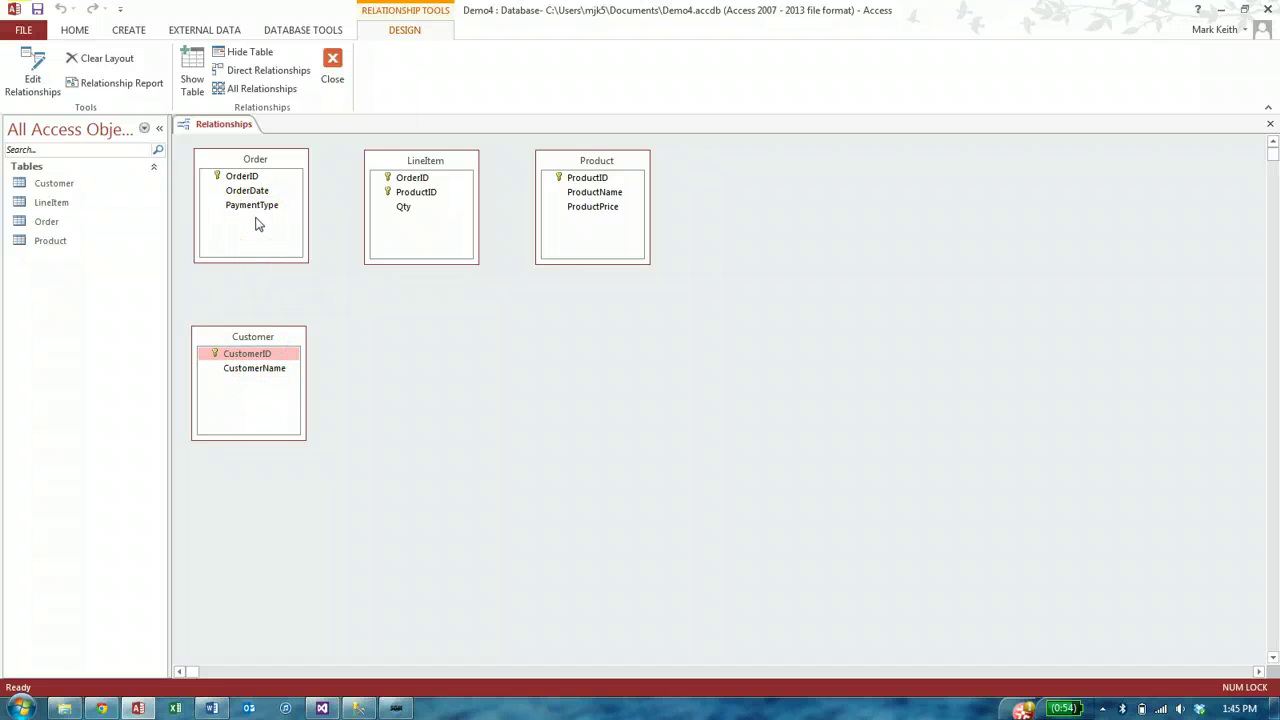
pyautogui.click(39, 11)
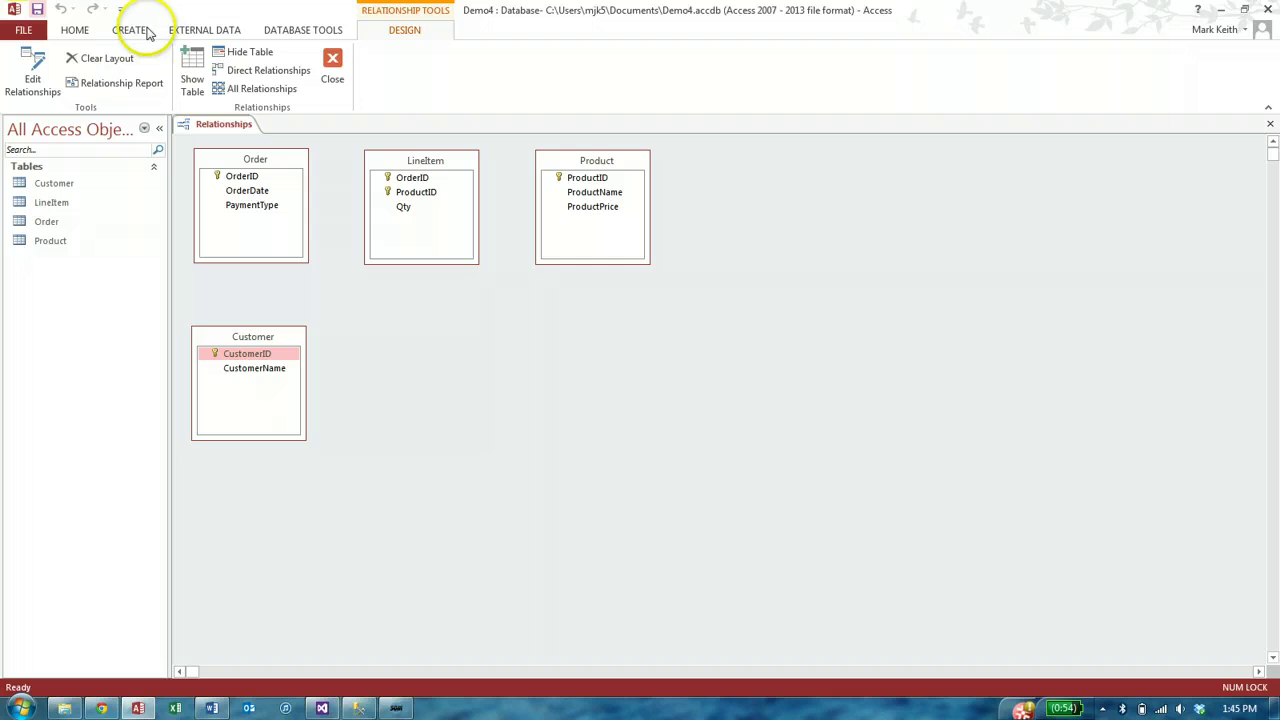
# Add a Number-type CustomerID field below PaymentType in the Order table's design, then save and close it.
pyautogui.click(332, 66)
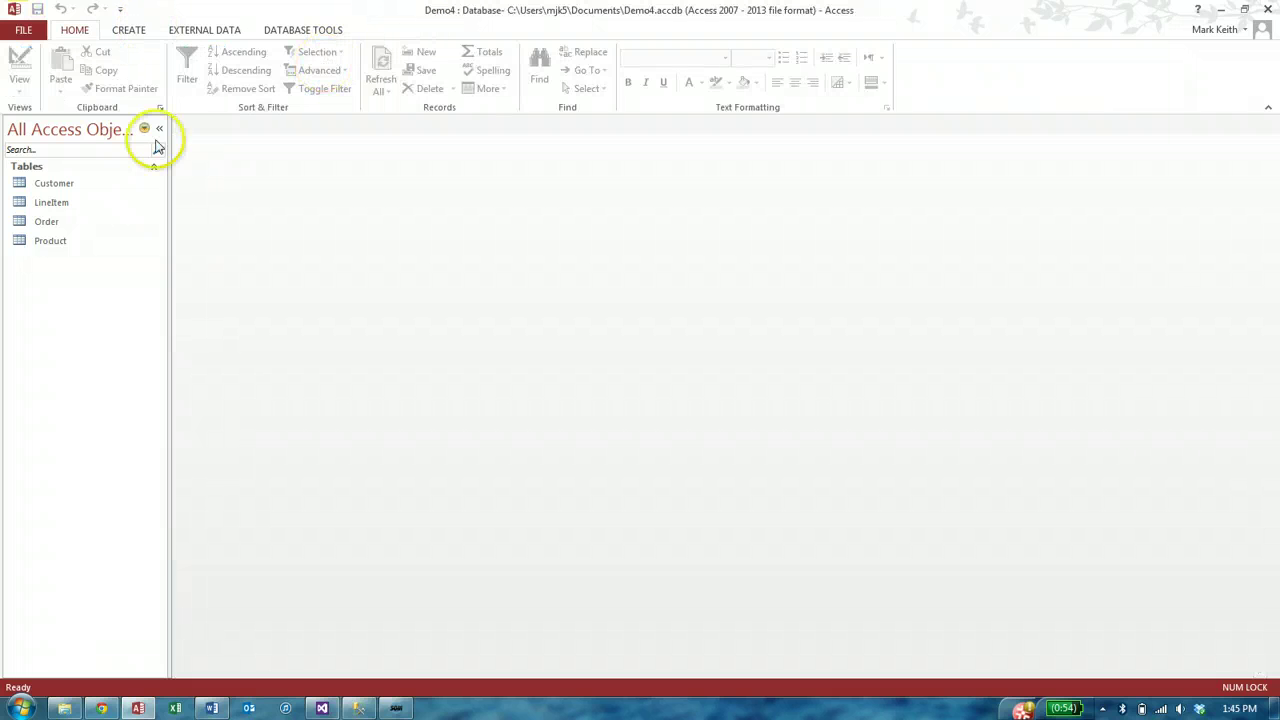
pyautogui.doubleClick(55, 221)
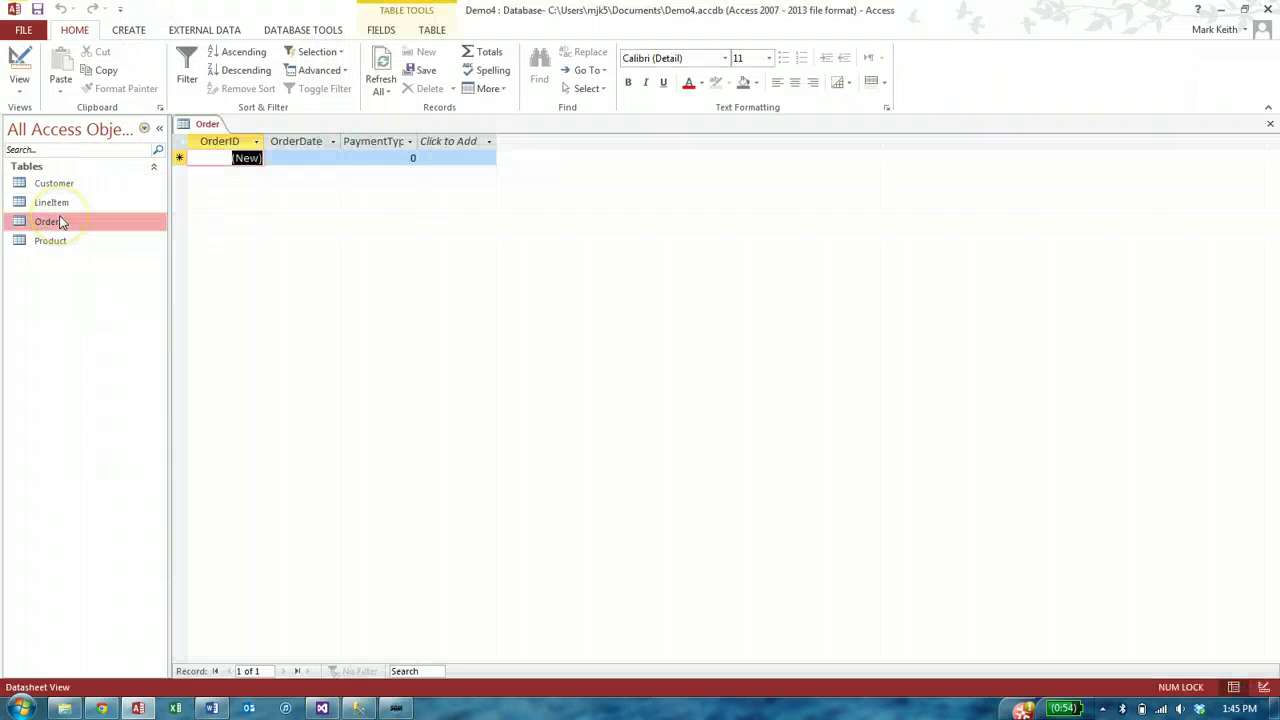
pyautogui.click(20, 88)
pyautogui.click(30, 148)
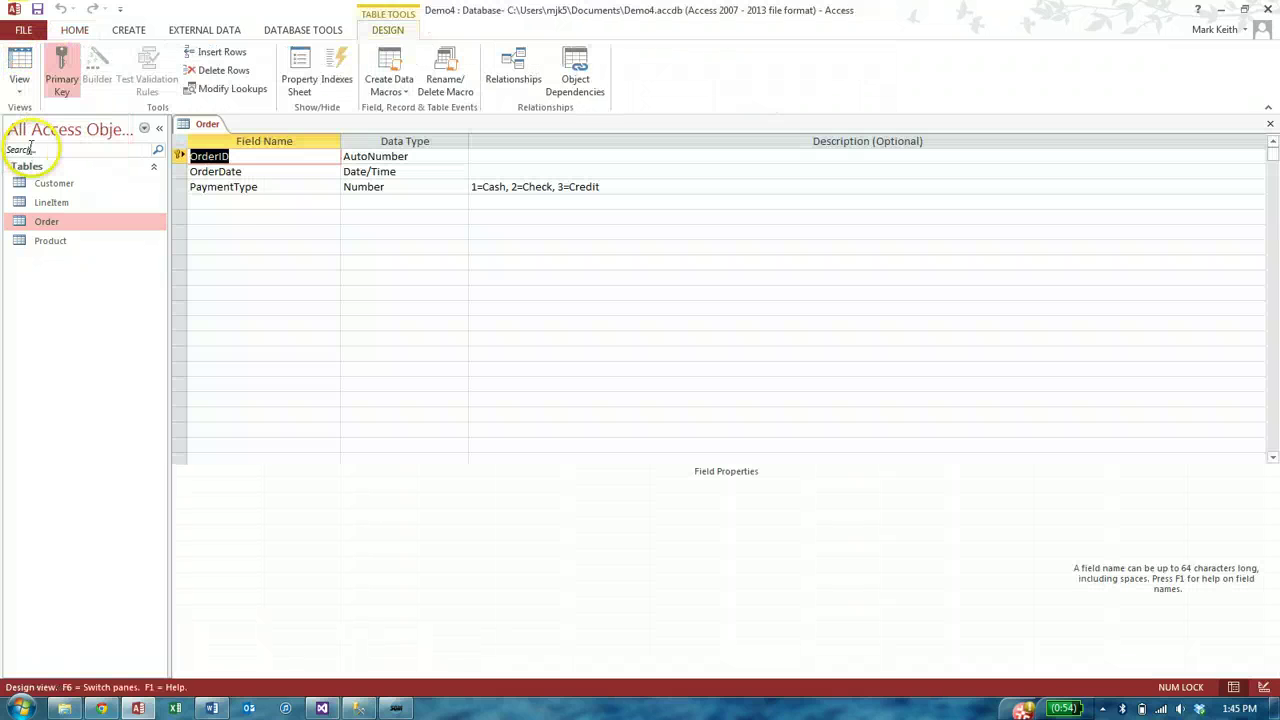
pyautogui.click(277, 203)
pyautogui.write('CustomerID')
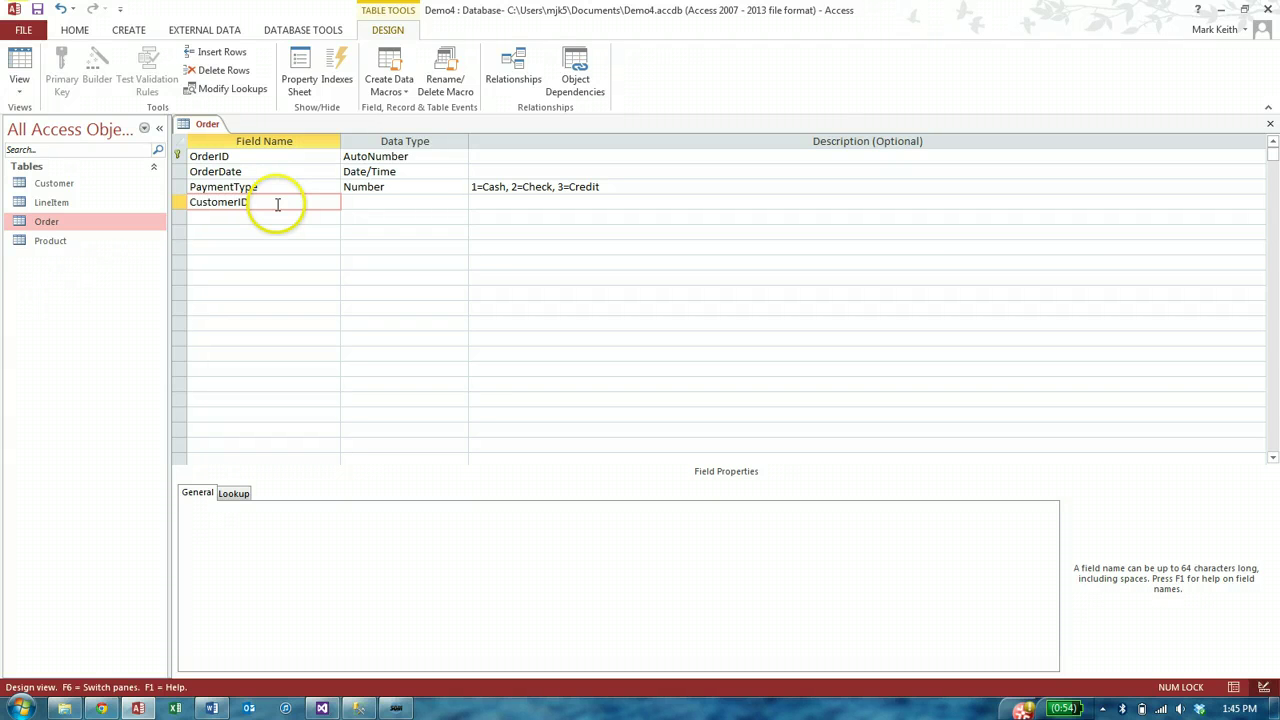
pyautogui.press('Tab')
pyautogui.press('Tab')
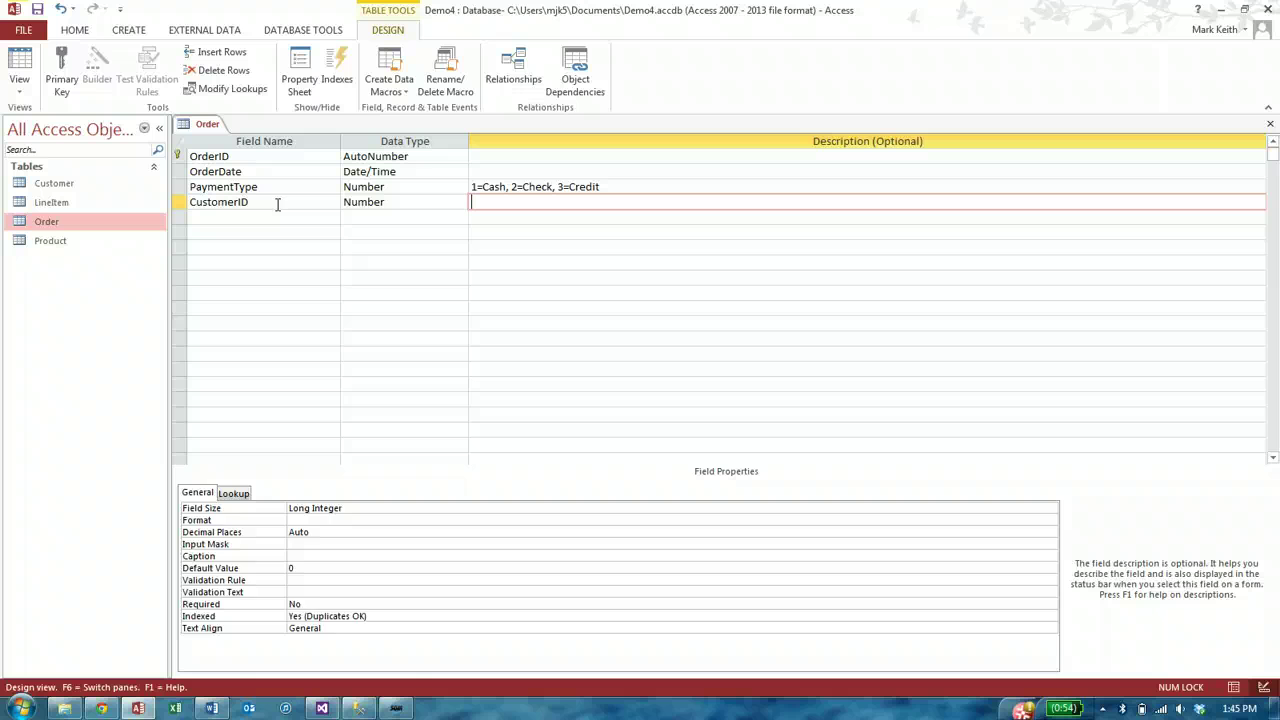
pyautogui.click(19, 62)
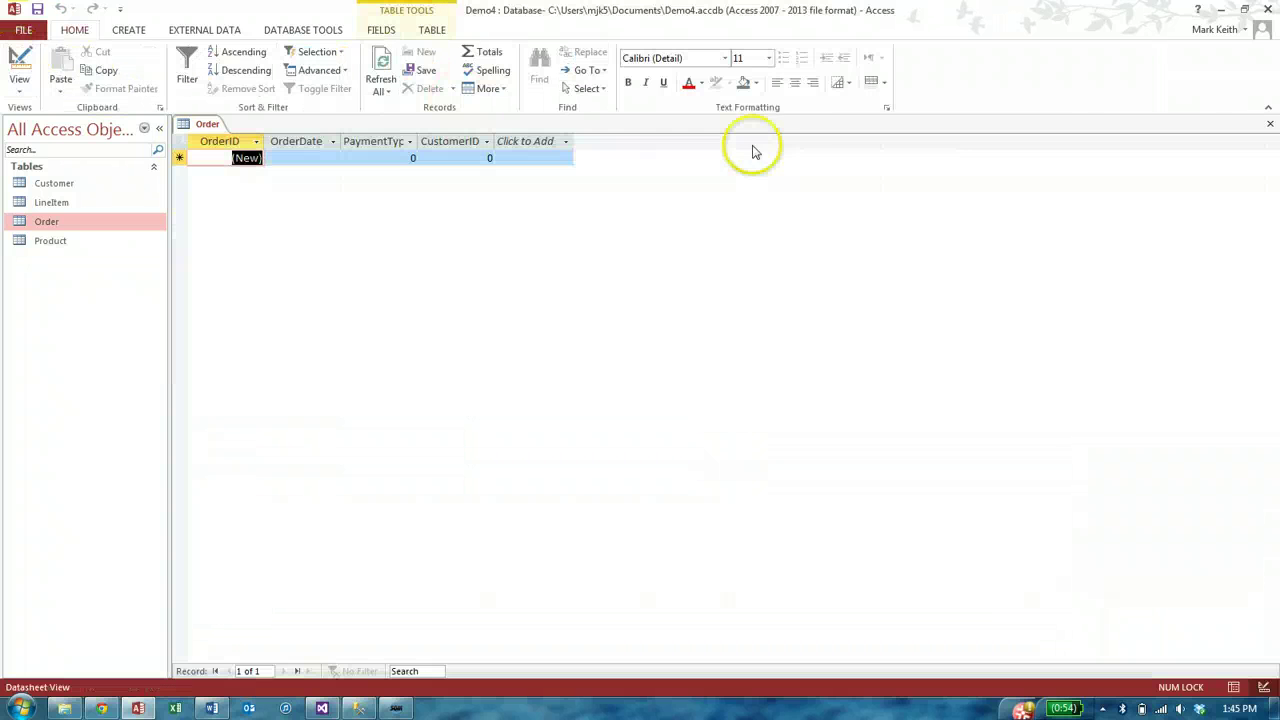
pyautogui.click(1271, 128)
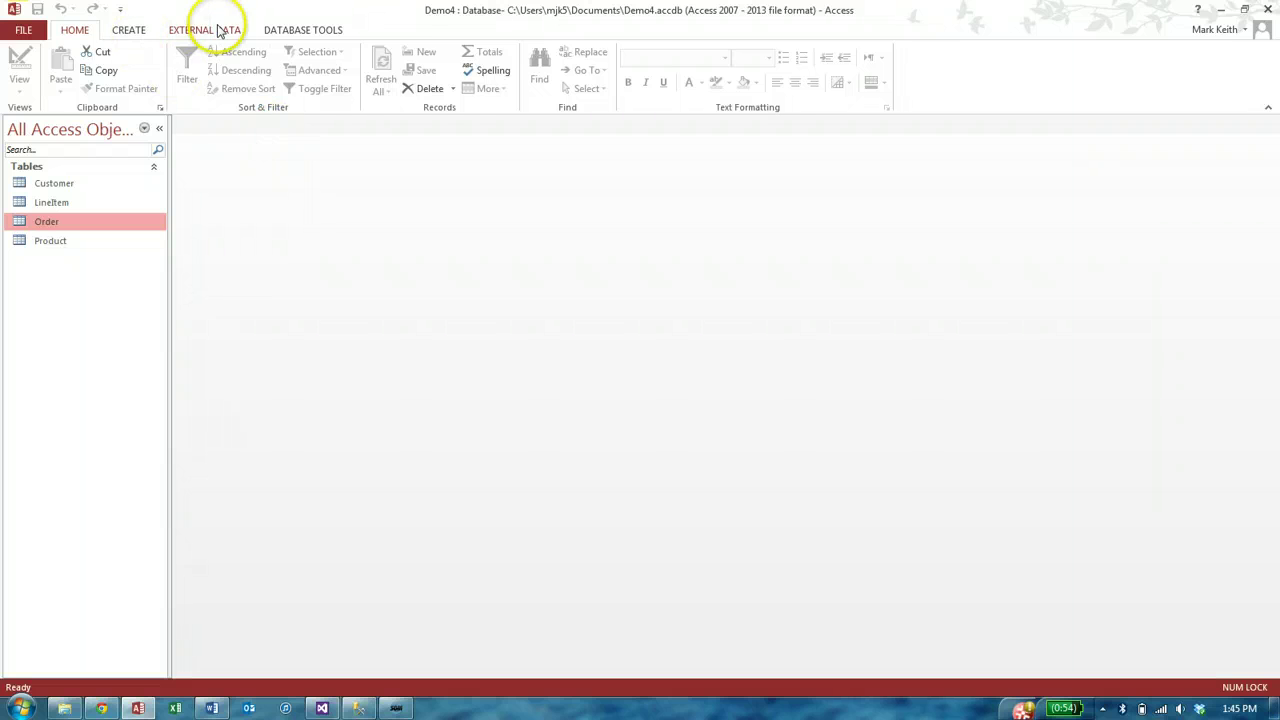
# Link Customer.CustomerID to Order.CustomerID with referential integrity enforced and cascading deletes off.
pyautogui.click(218, 30)
pyautogui.click(298, 30)
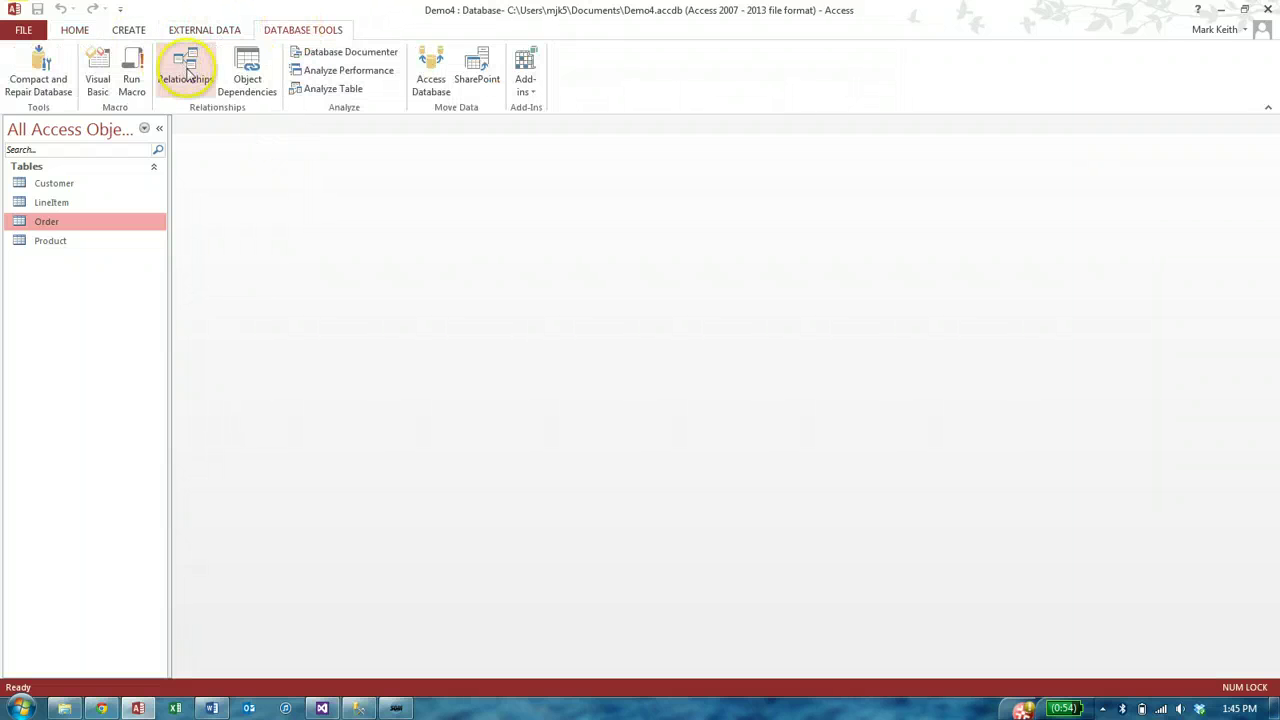
pyautogui.click(189, 75)
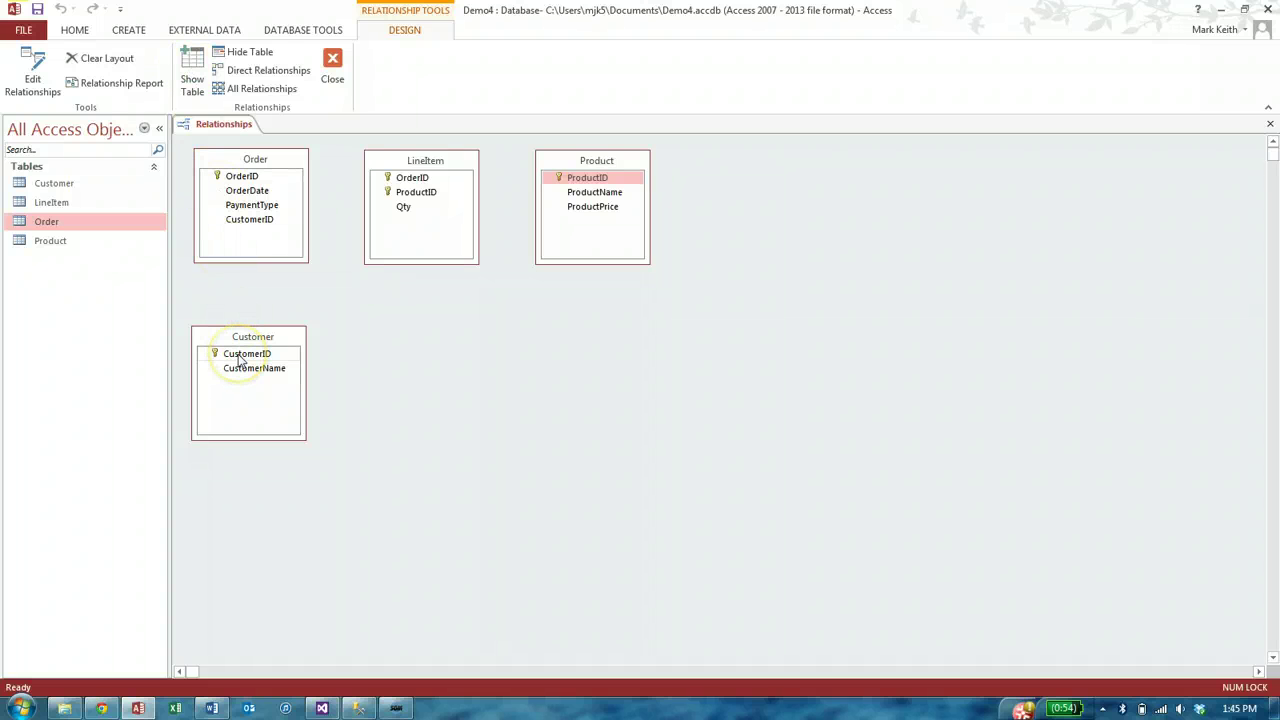
pyautogui.moveTo(240, 358); pyautogui.dragTo(244, 221)
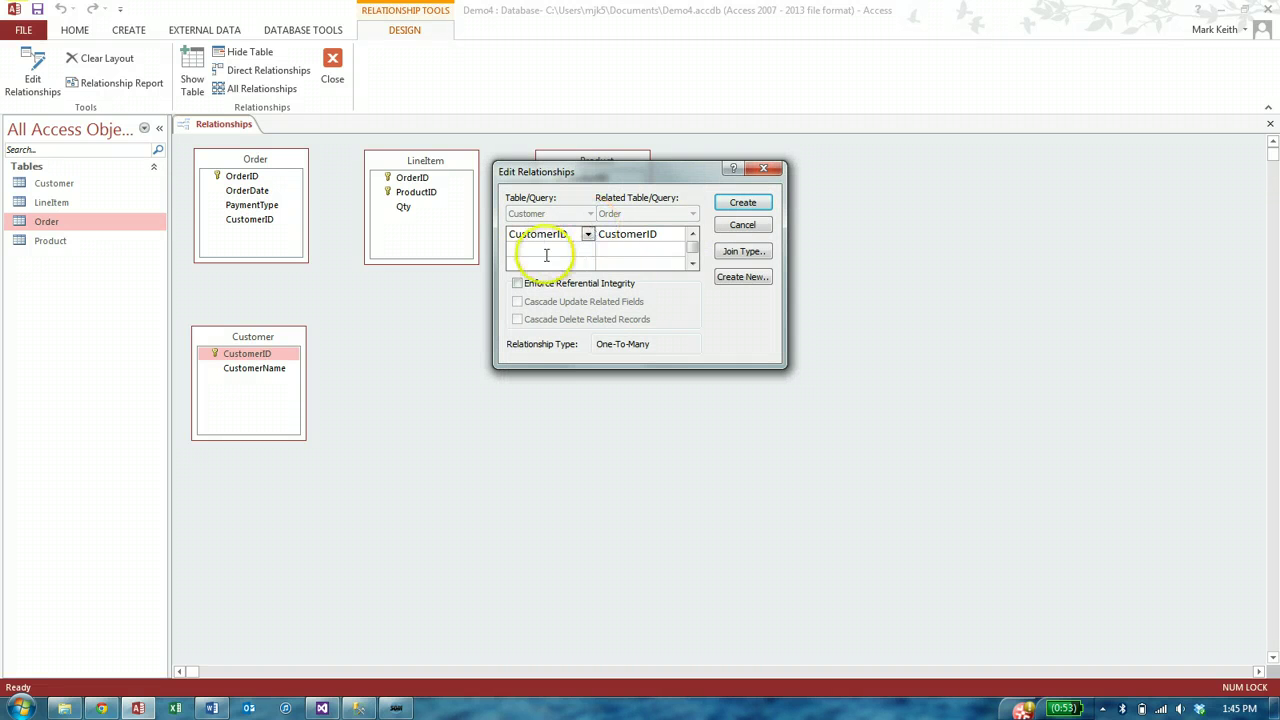
pyautogui.click(517, 284)
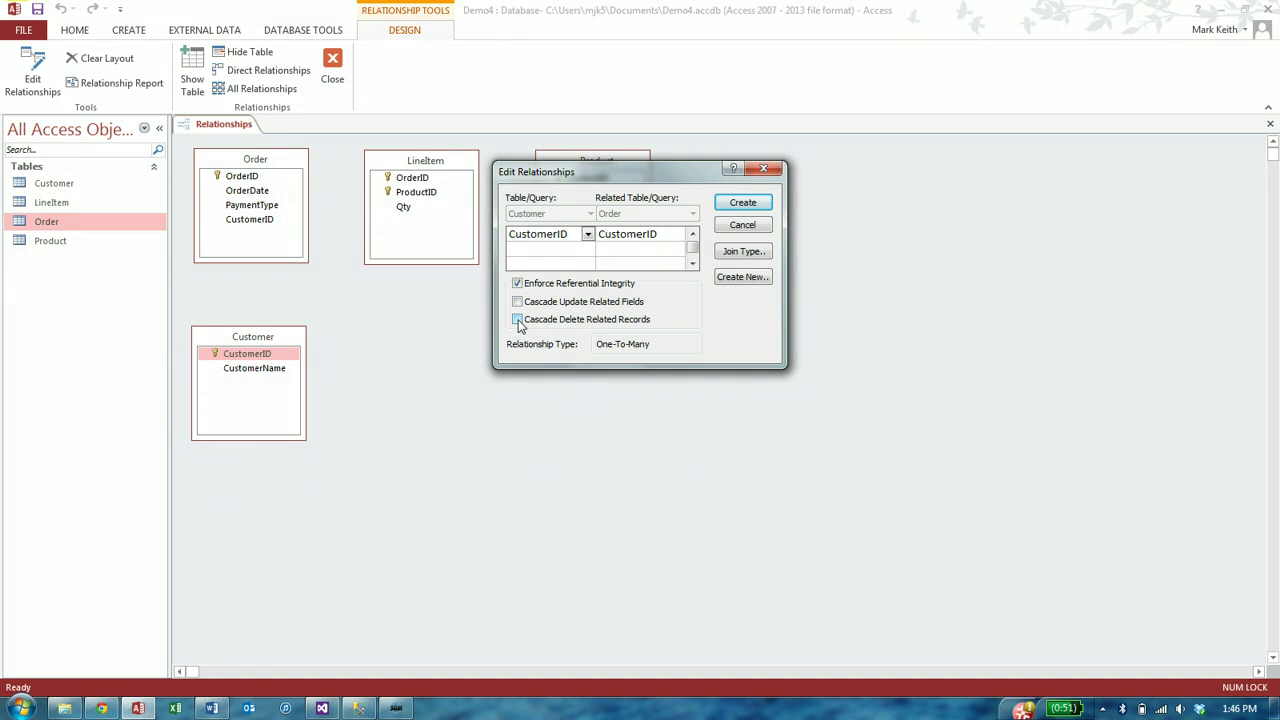
pyautogui.click(517, 320)
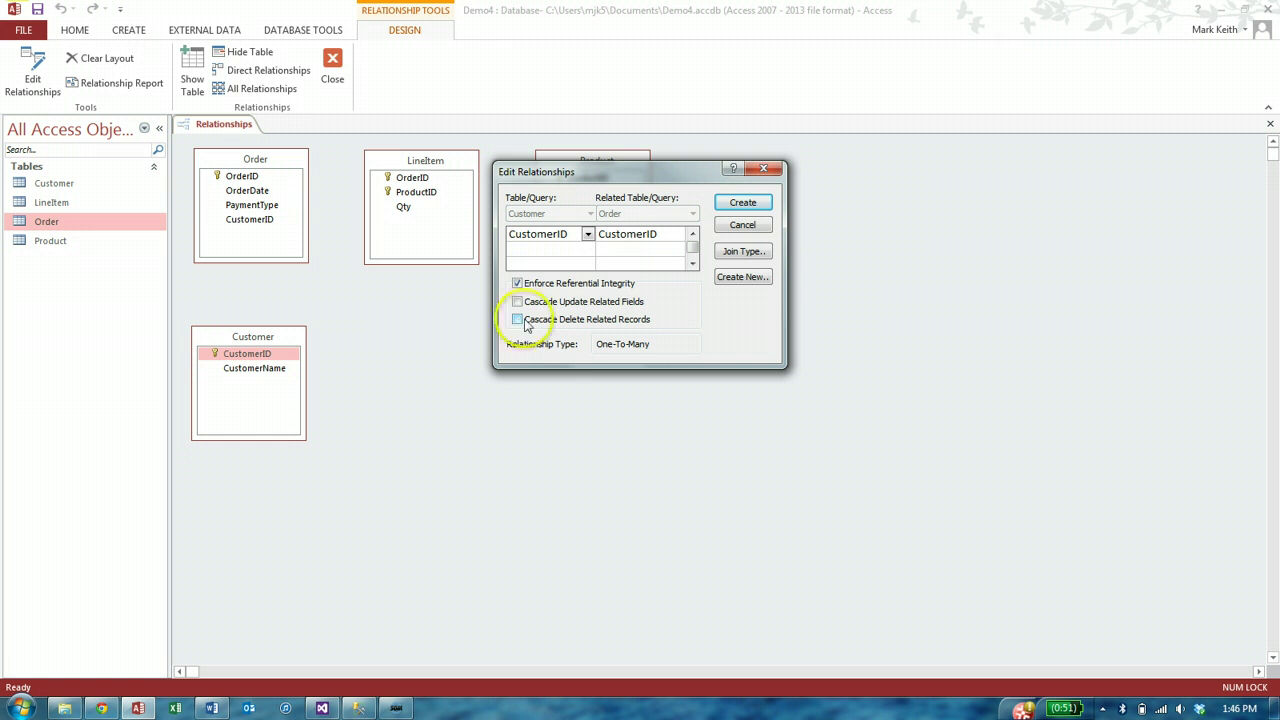
pyautogui.click(740, 204)
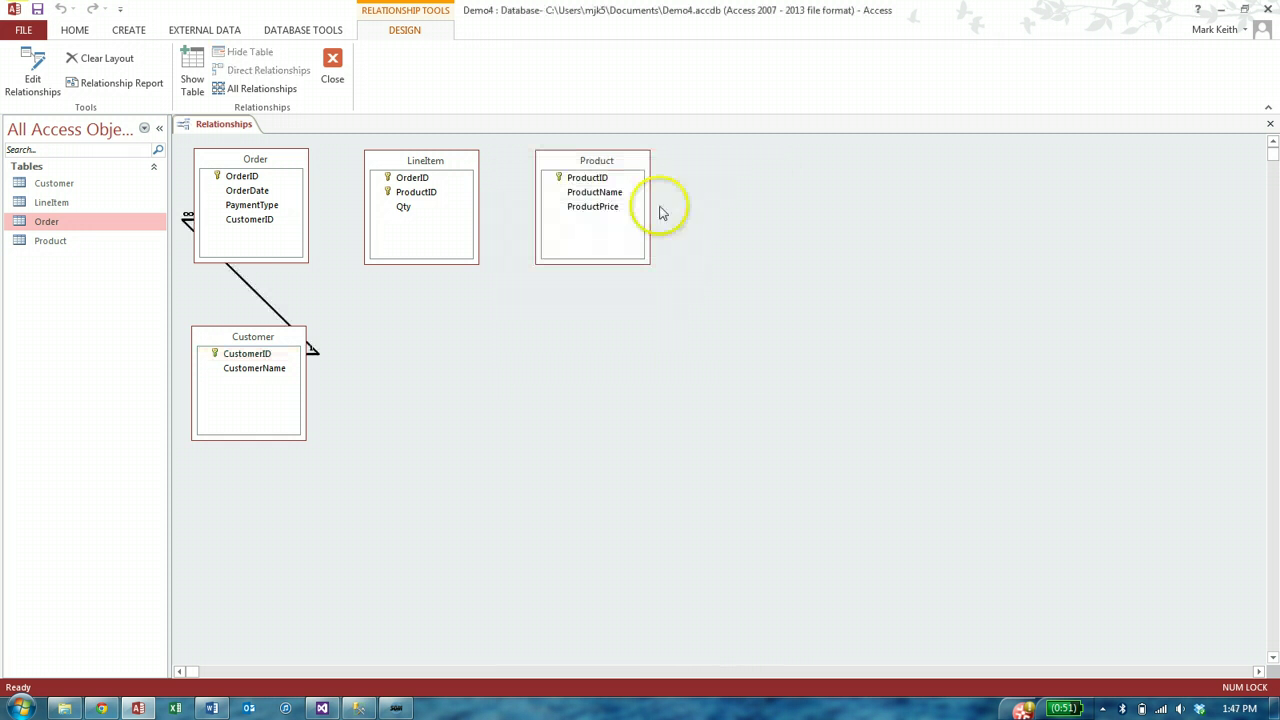
# Tidy the diagram and link Order to LineItem on OrderID with referential integrity.
pyautogui.click(237, 350)
pyautogui.moveTo(237, 348); pyautogui.dragTo(388, 343)
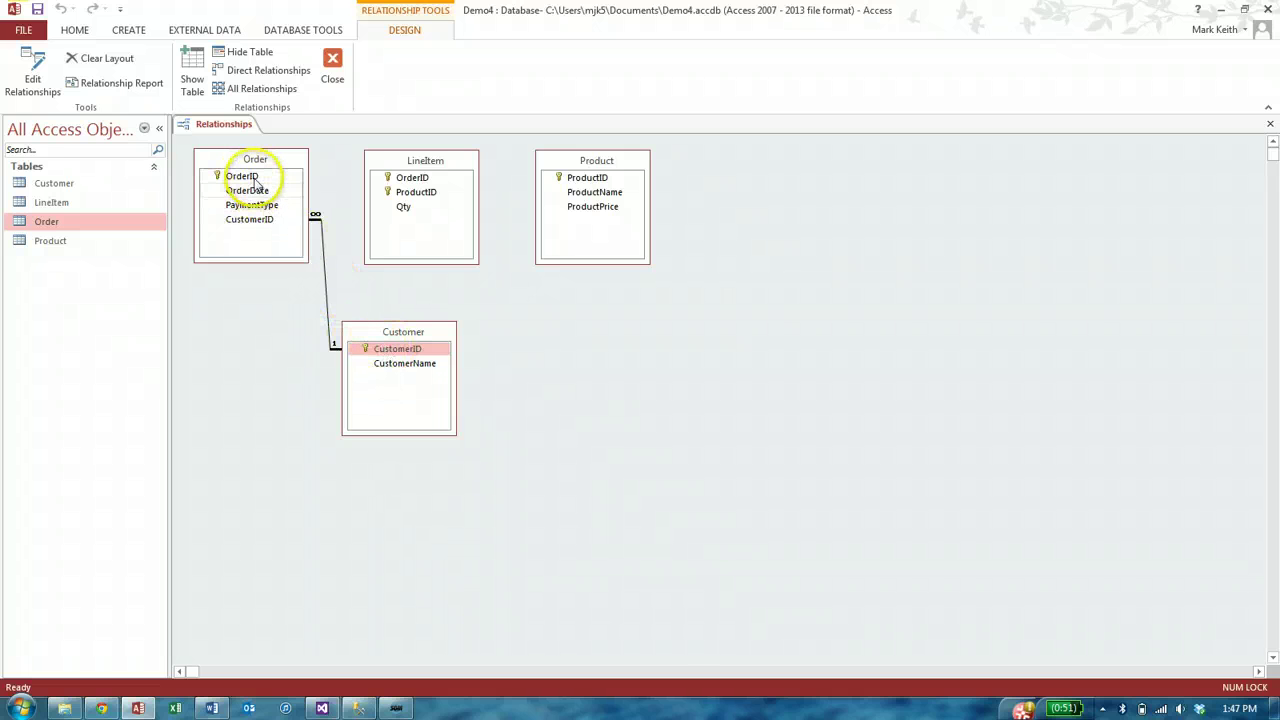
pyautogui.moveTo(238, 176); pyautogui.dragTo(405, 181)
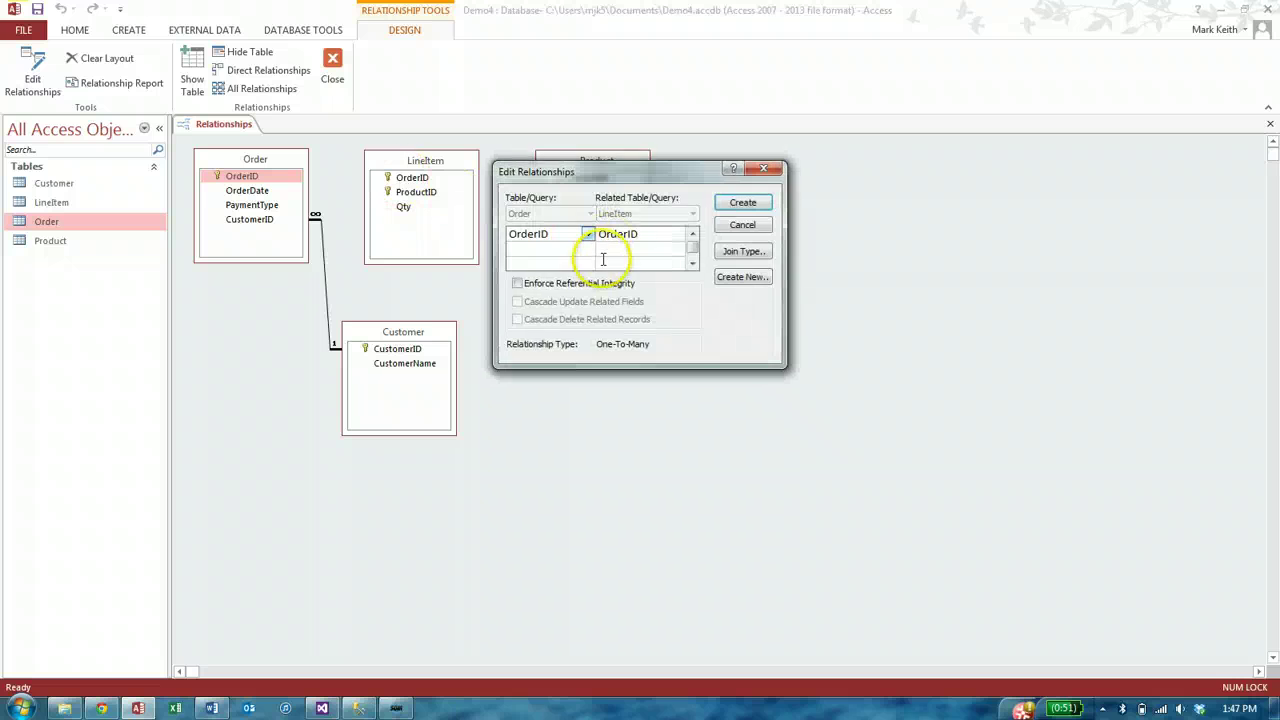
pyautogui.click(575, 283)
pyautogui.click(745, 204)
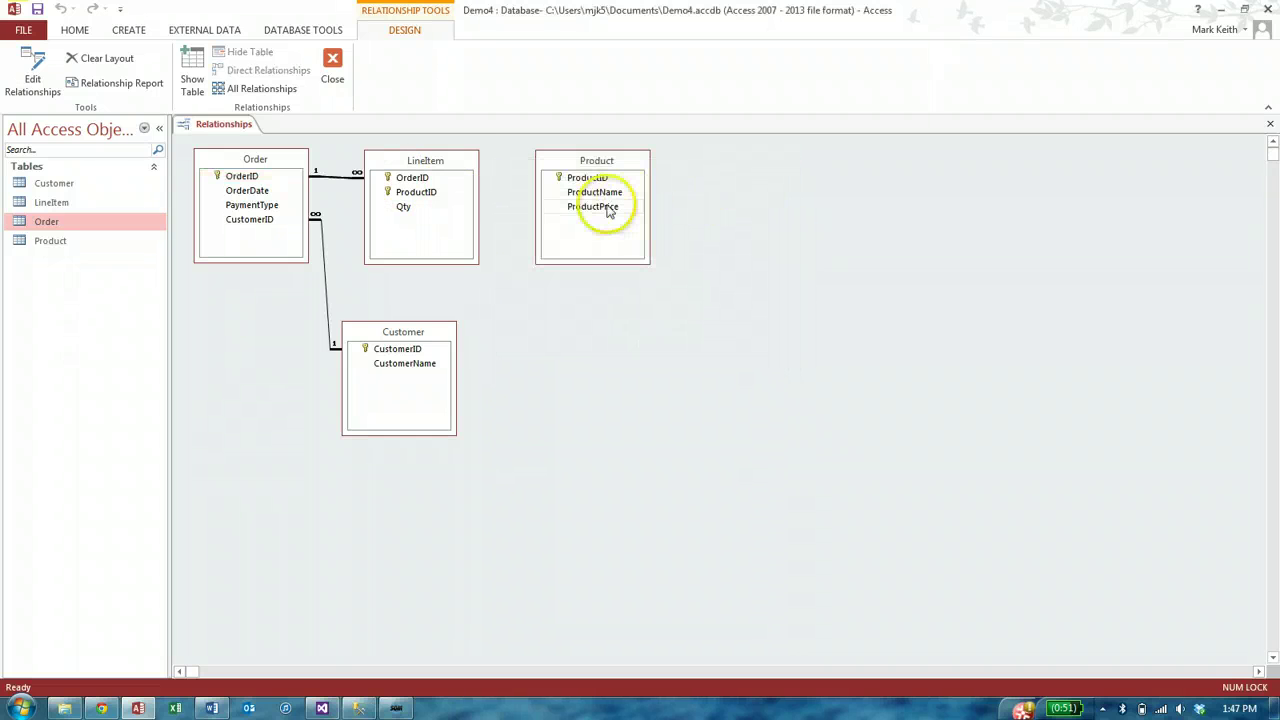
# Link Product to LineItem on ProductID with referential integrity, then close the diagram.
pyautogui.moveTo(590, 178); pyautogui.dragTo(440, 205)
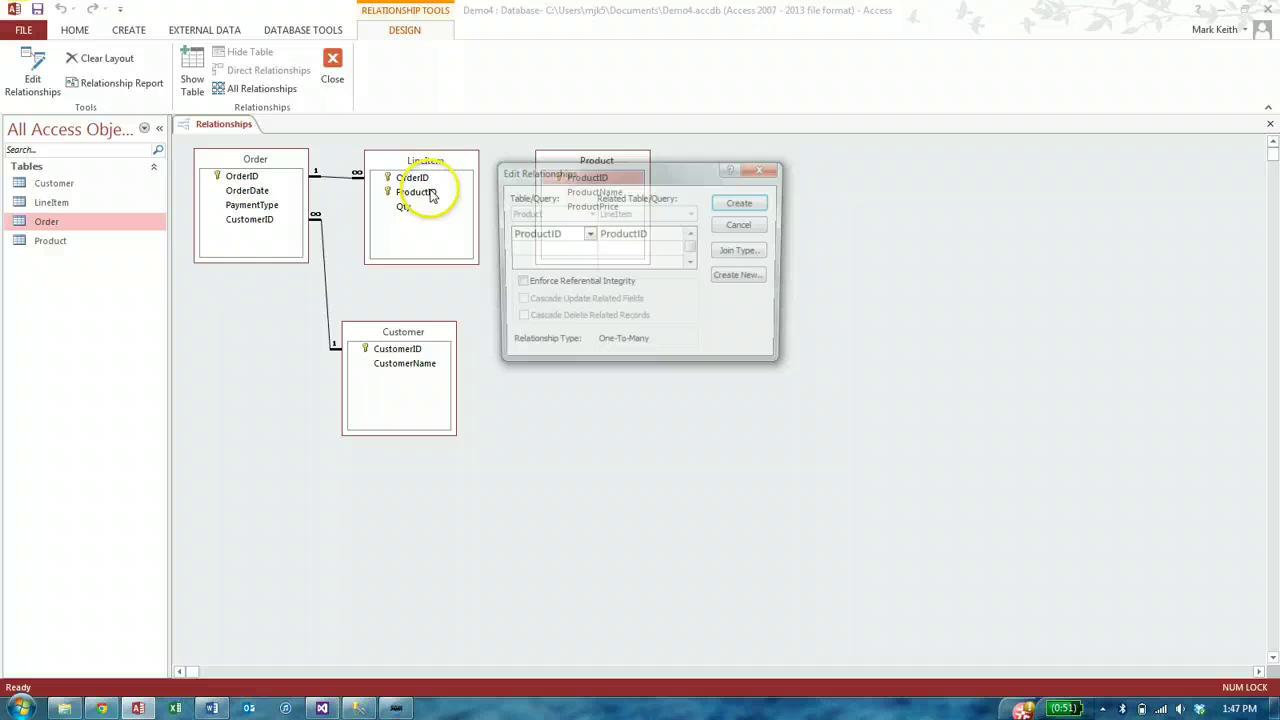
pyautogui.click(518, 283)
pyautogui.click(757, 203)
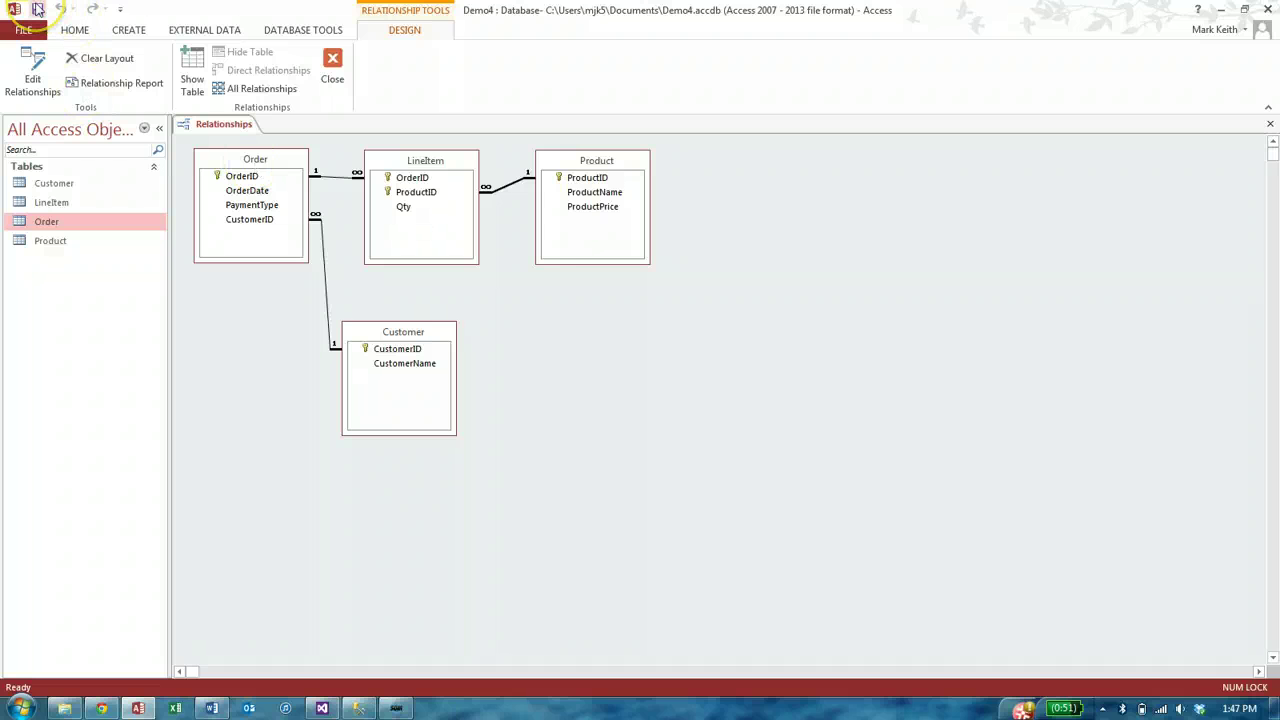
pyautogui.click(1270, 123)
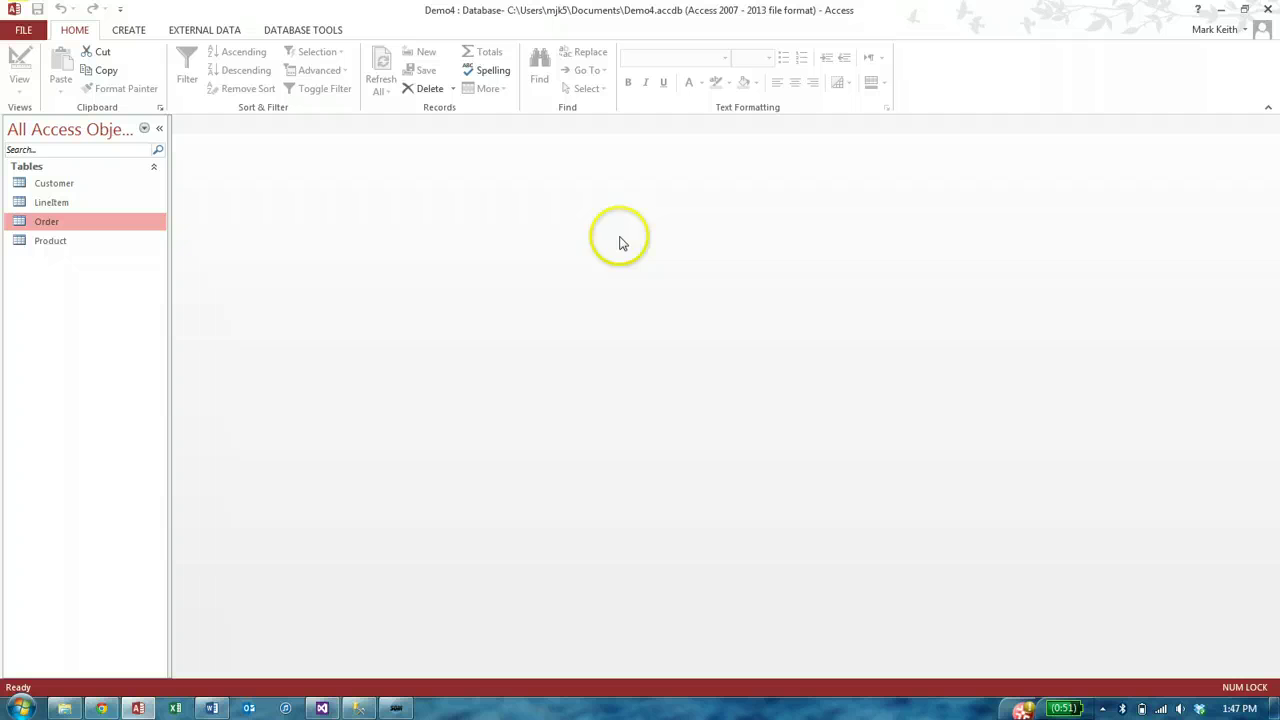
# Open the Customer datasheet, expand Homer's and Marge's order subdatasheets, then collapse them.
pyautogui.doubleClick(57, 186)
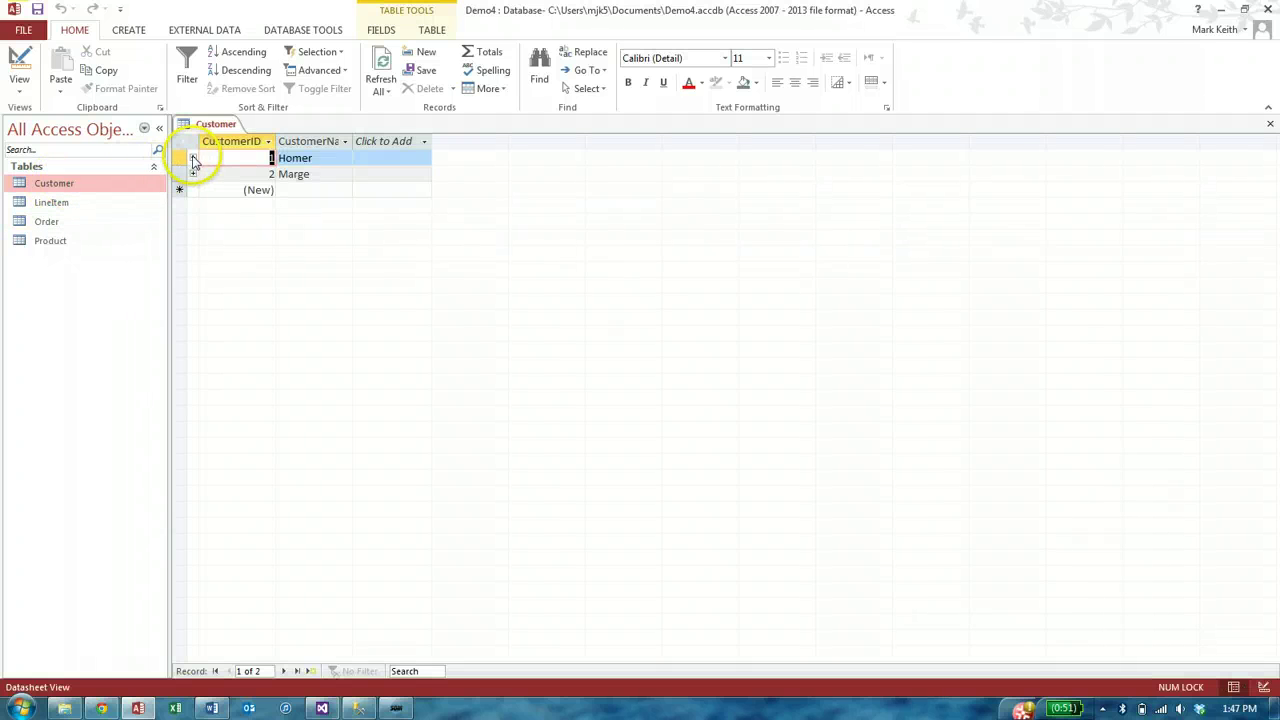
pyautogui.click(192, 158)
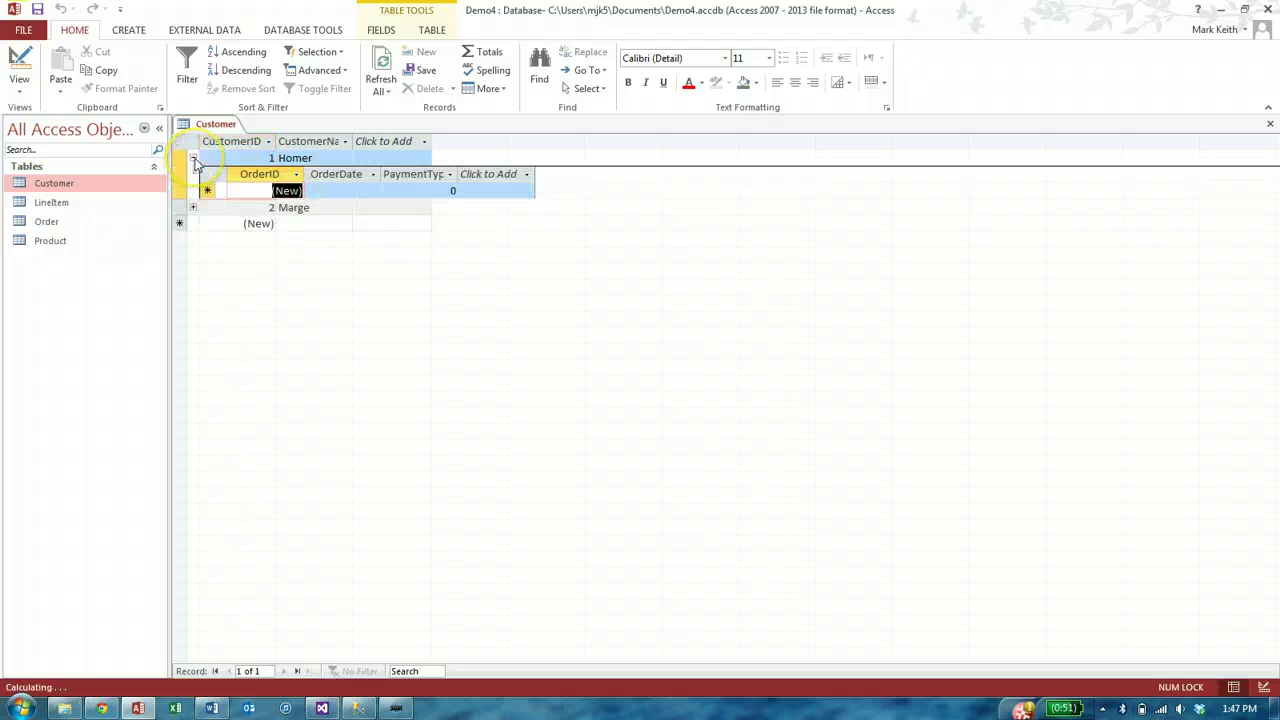
pyautogui.click(193, 207)
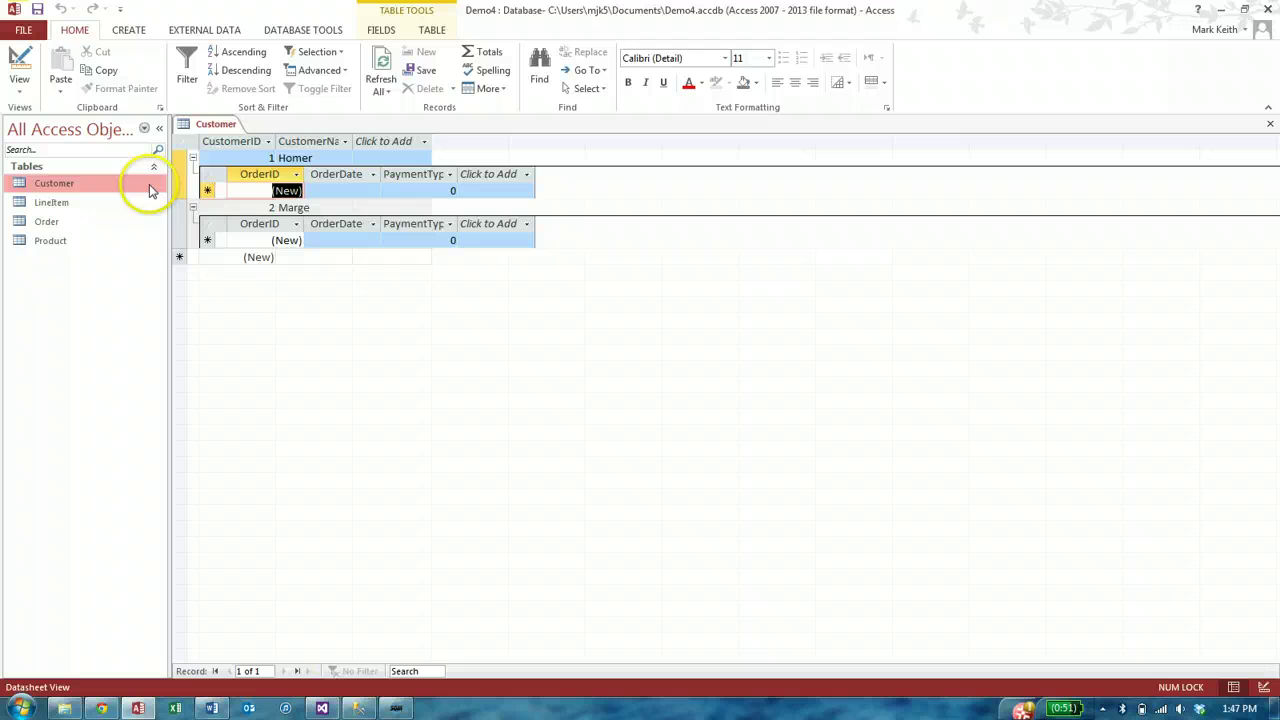
pyautogui.click(193, 159)
pyautogui.click(192, 174)
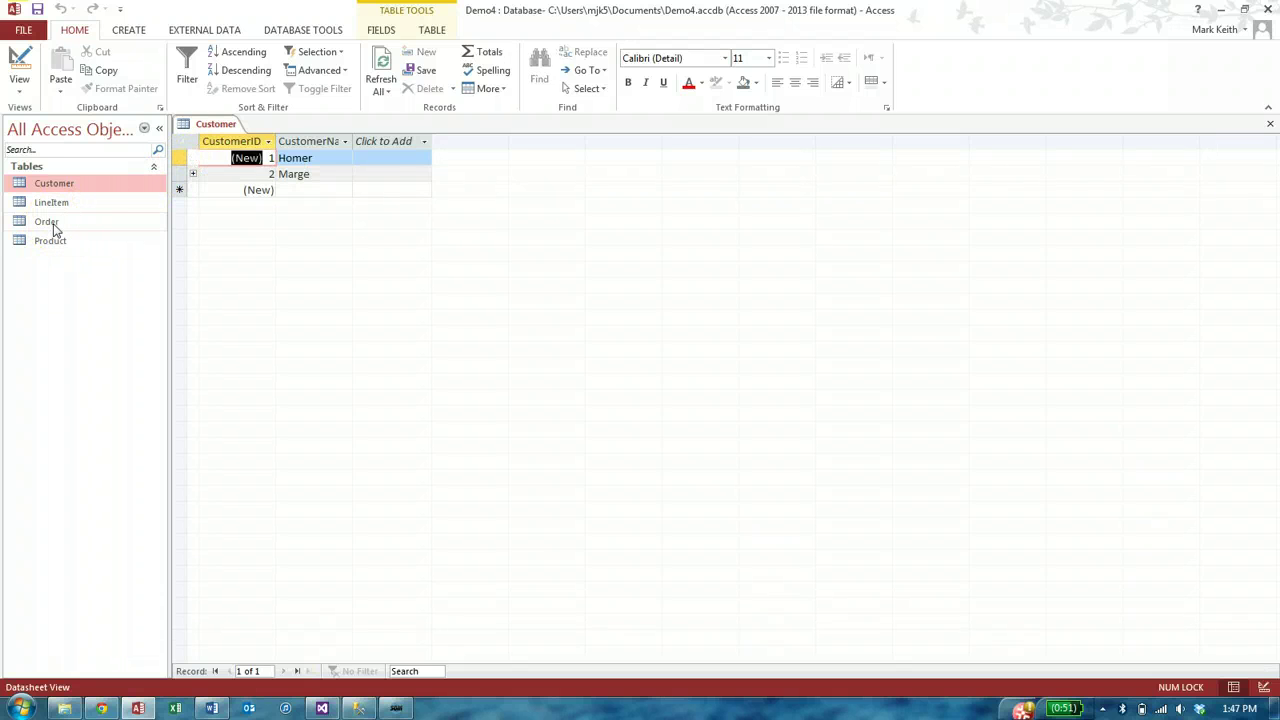
# Open the Order table and enter orders dated 9/19/2013 and 9/18/2013 for customer 1.
pyautogui.doubleClick(50, 224)
pyautogui.click(300, 158)
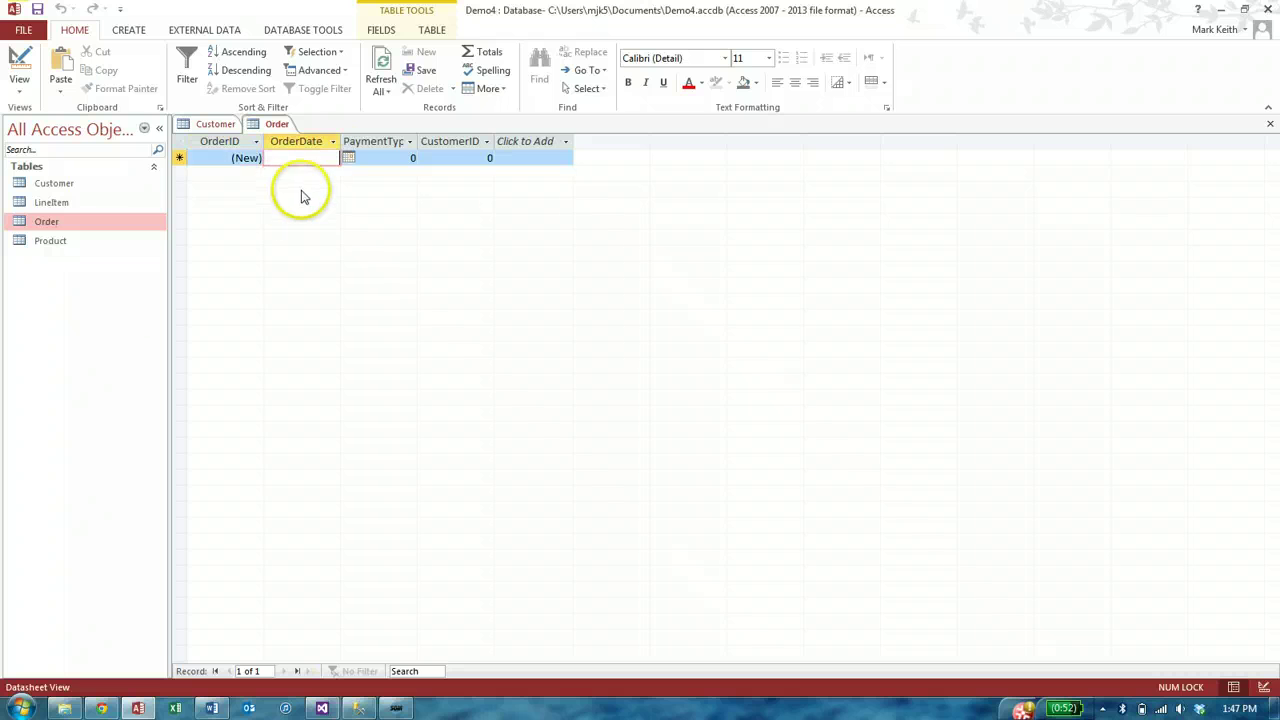
pyautogui.click(346, 157)
pyautogui.click(302, 226)
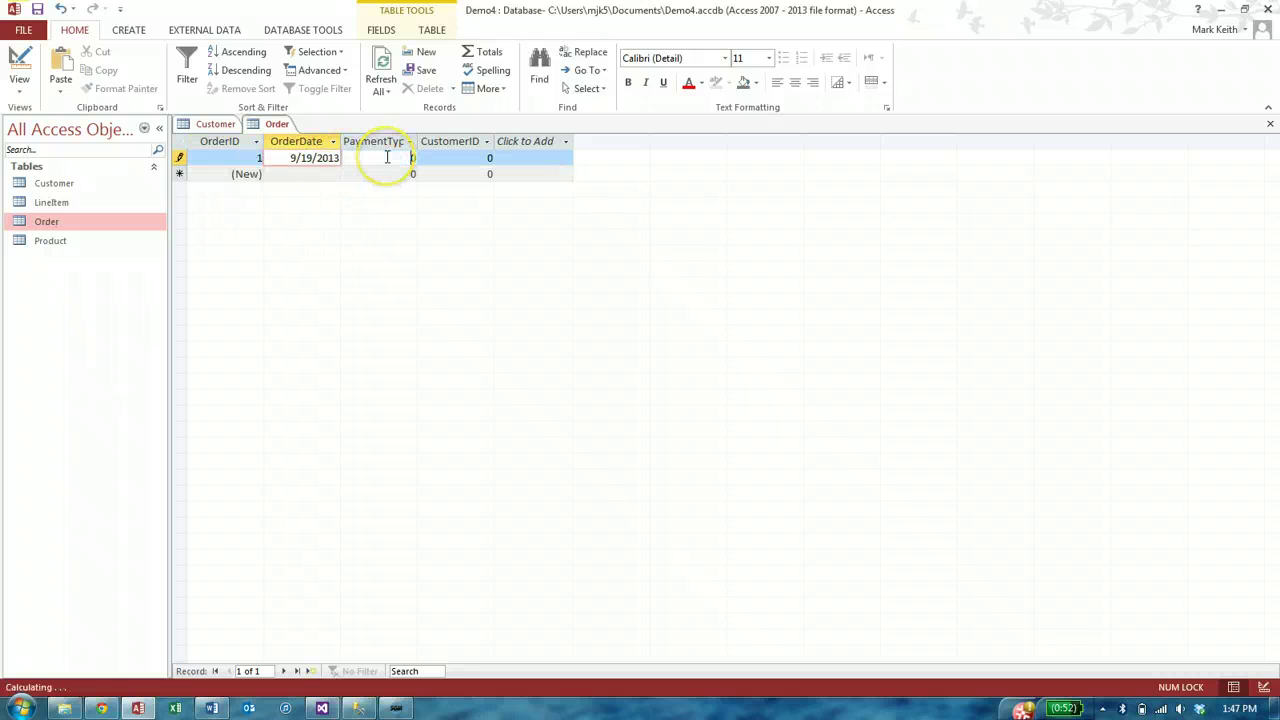
pyautogui.click(387, 157)
pyautogui.press('Tab')
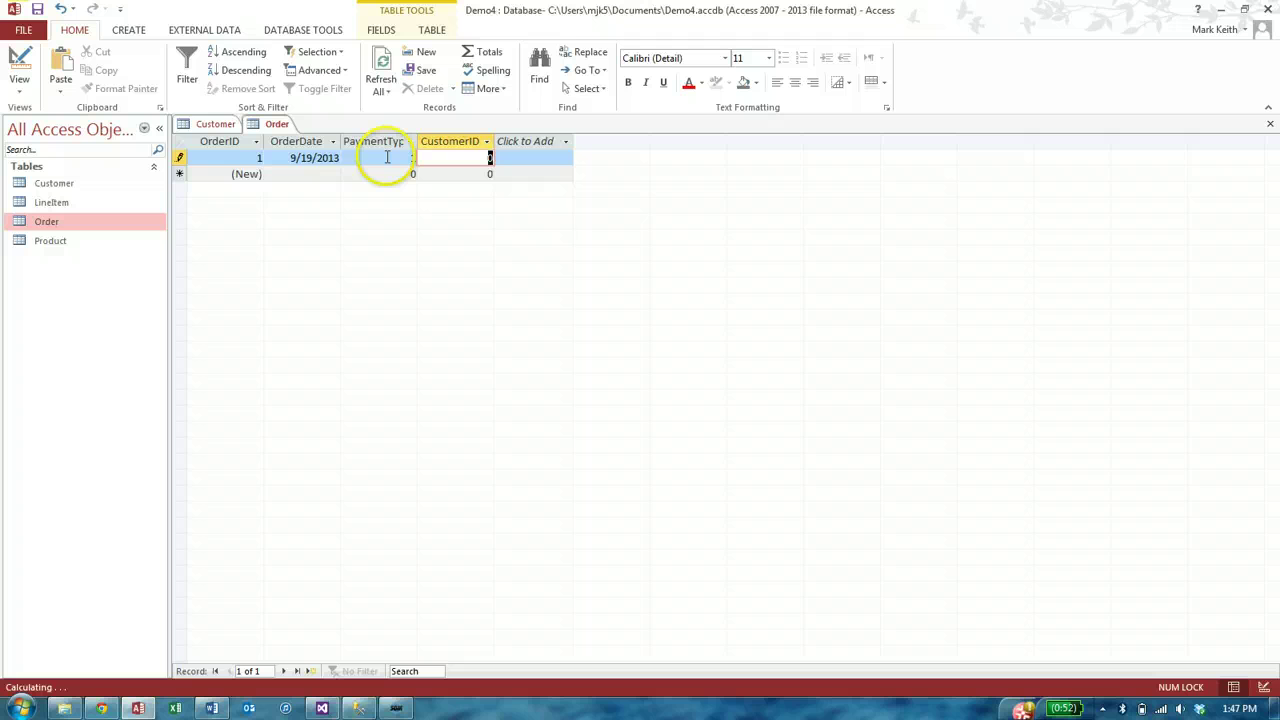
pyautogui.write('1')
pyautogui.press('Tab')
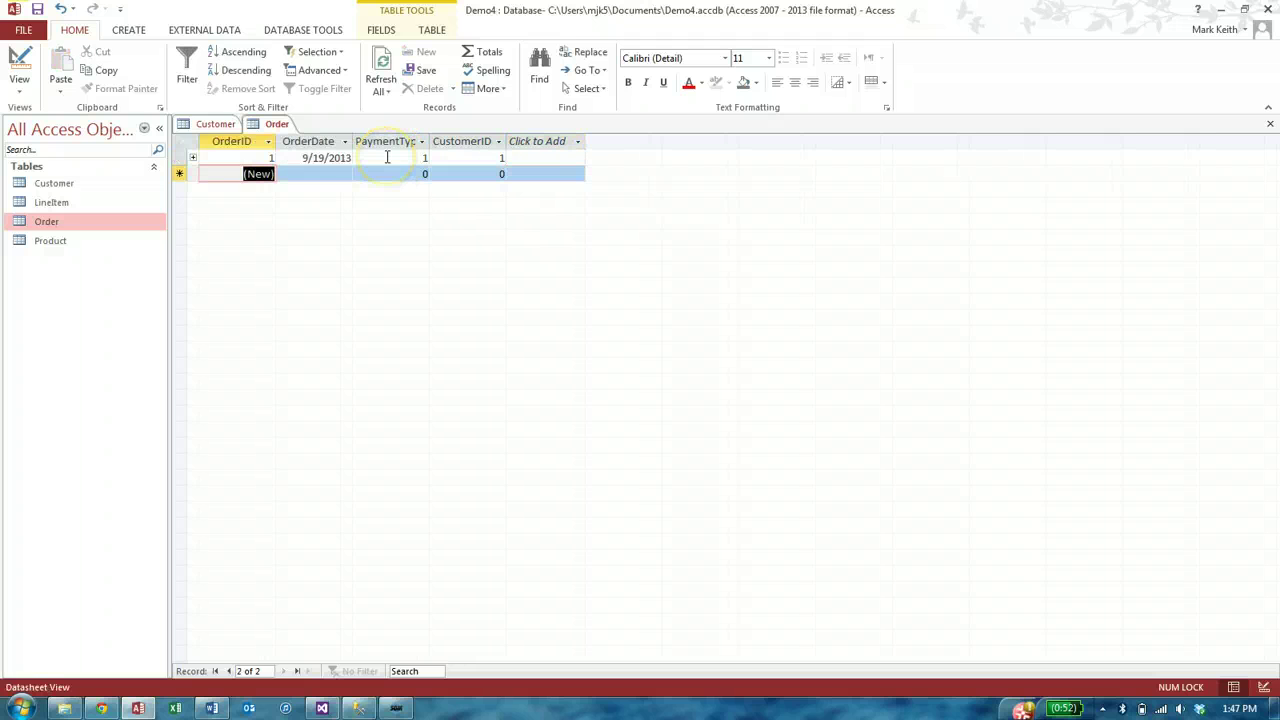
pyautogui.press('Tab')
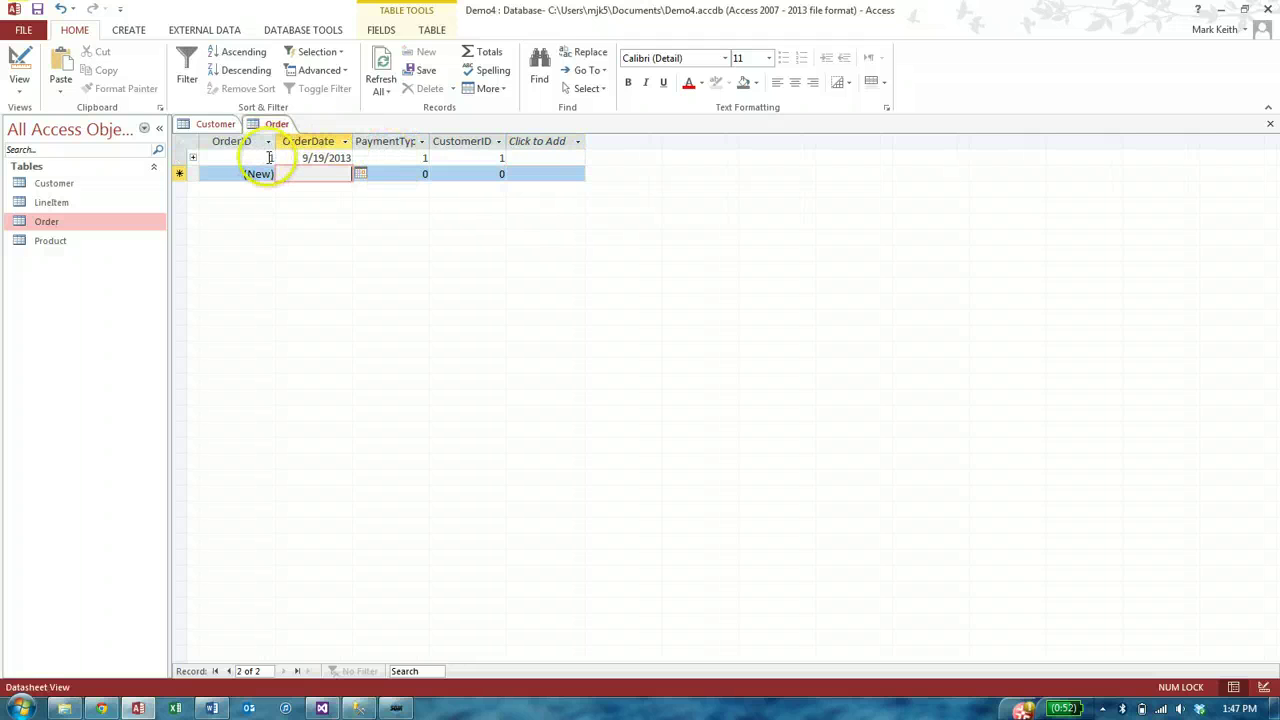
pyautogui.click(361, 175)
pyautogui.click(294, 246)
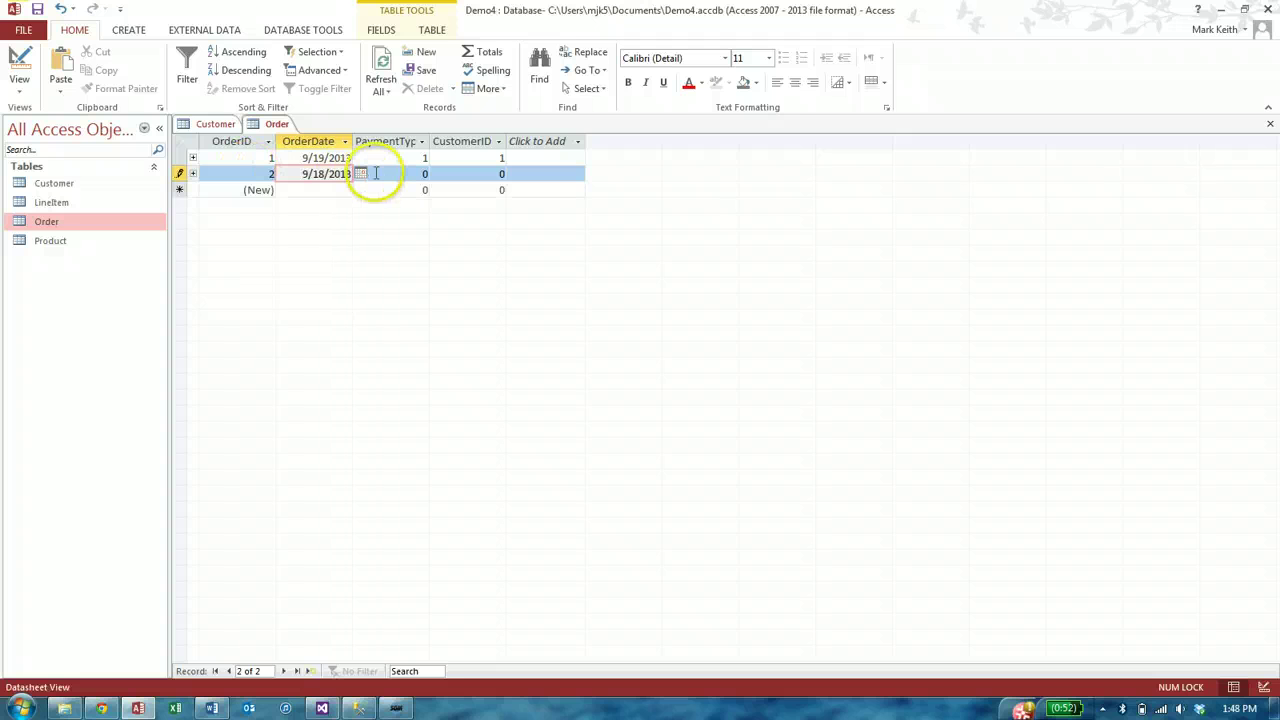
pyautogui.press('Tab')
pyautogui.write('2')
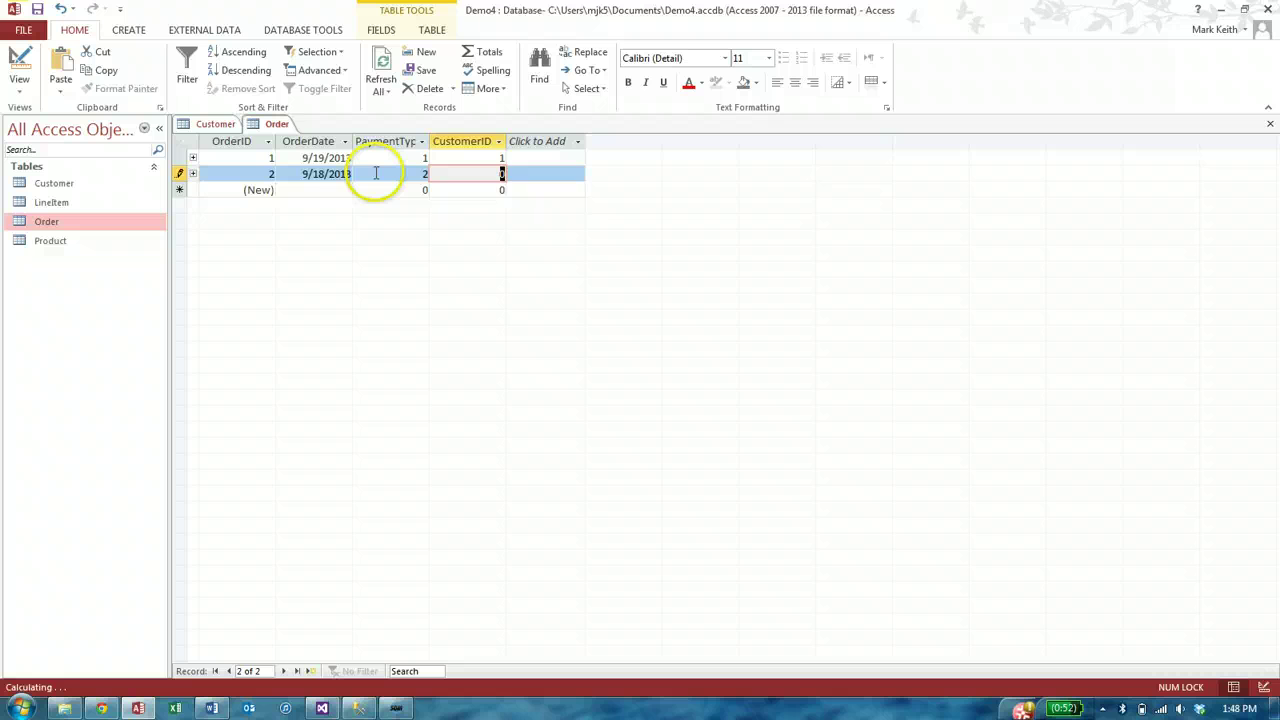
pyautogui.write('1')
pyautogui.press('Tab')
# Add customer 2's orders: 9/19/2013 with payment type 3, and 9/13/2013 with payment type 2.
pyautogui.press('Tab')
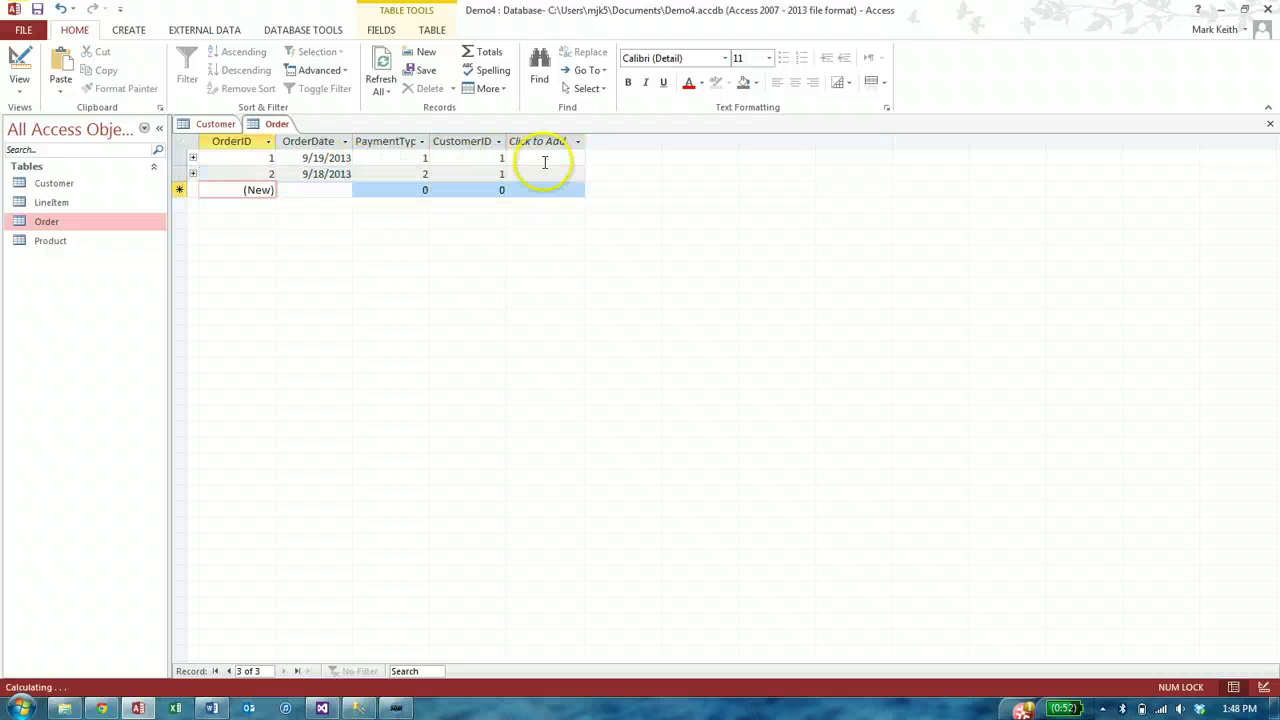
pyautogui.press('Tab')
pyautogui.click(360, 189)
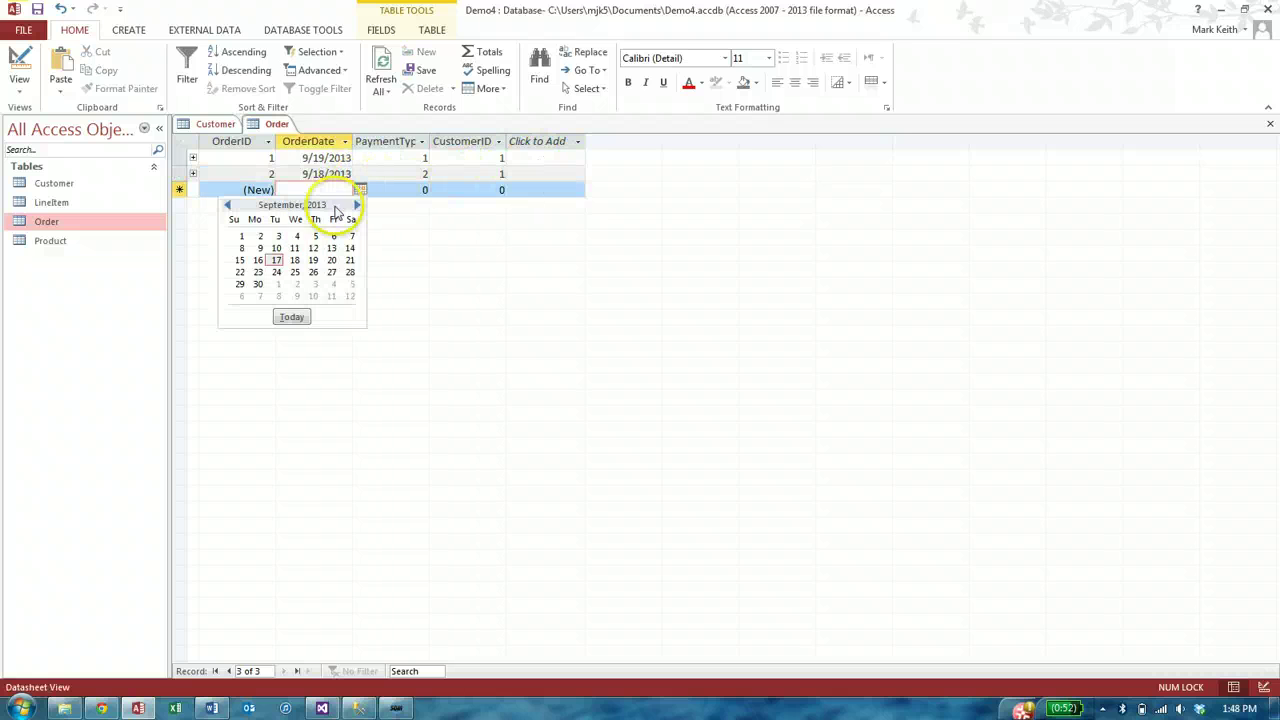
pyautogui.click(313, 260)
pyautogui.write('19/20131')
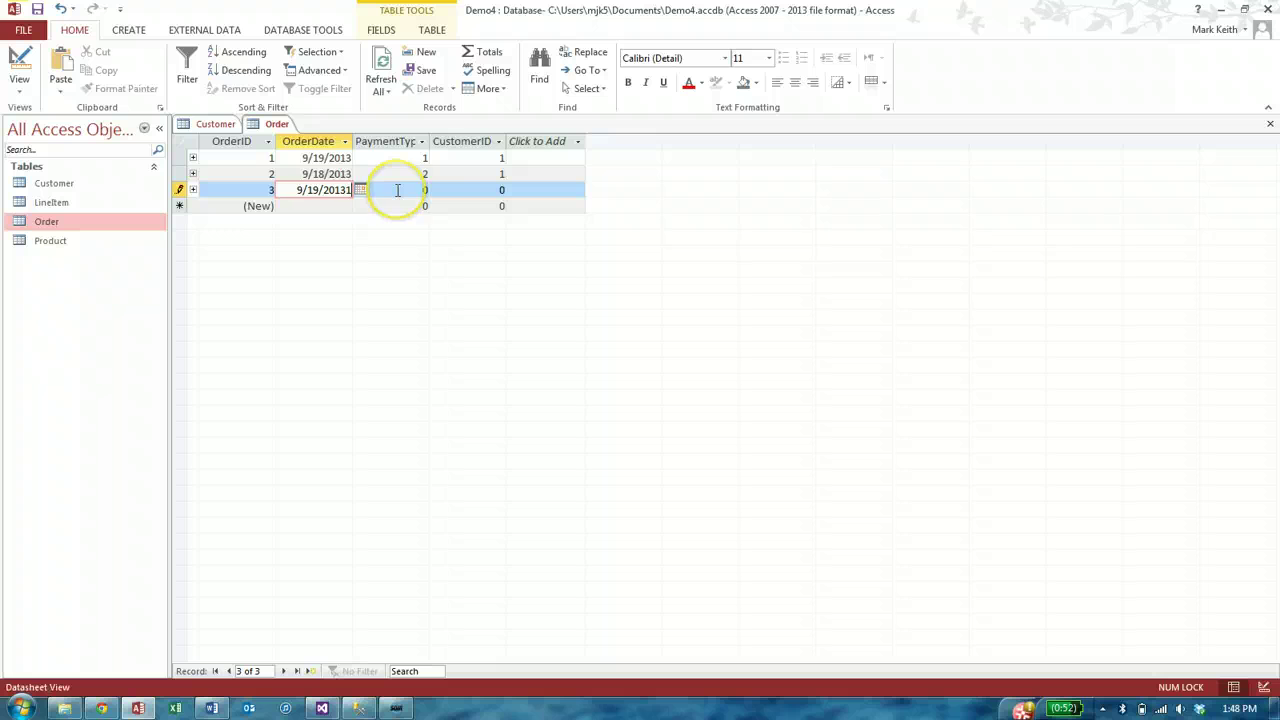
pyautogui.press('BackSpace')
pyautogui.press('Tab')
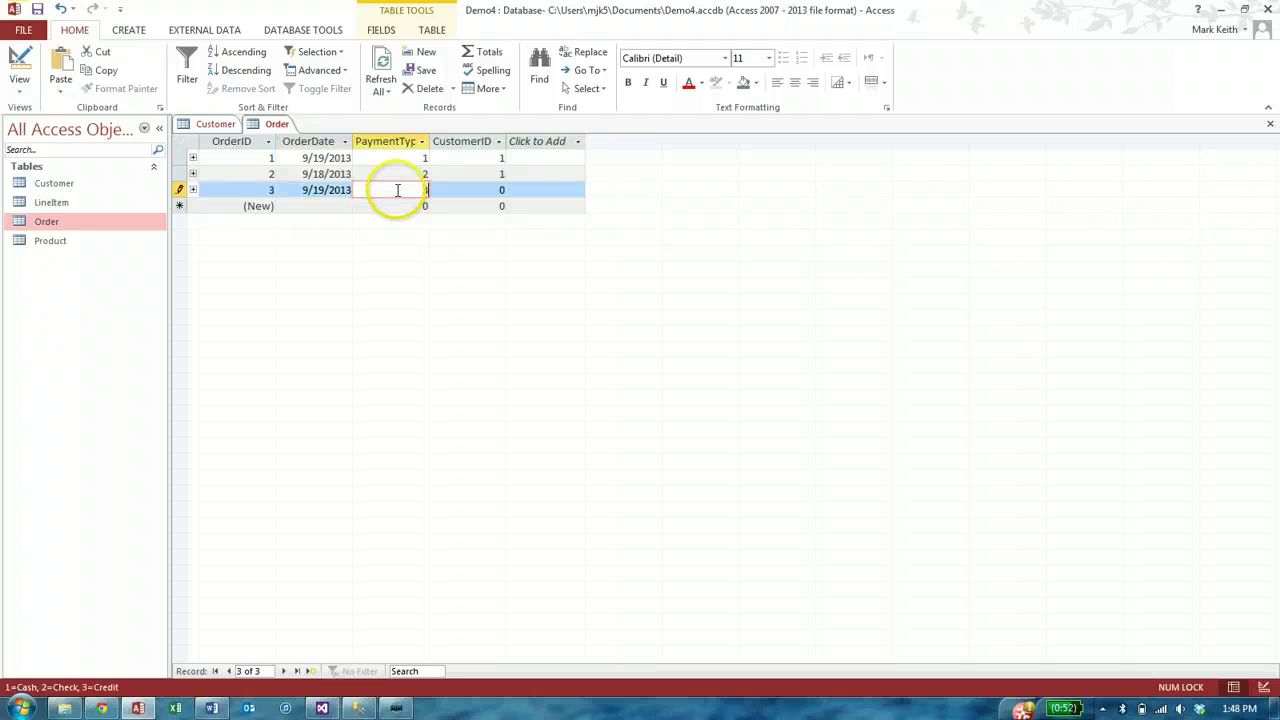
pyautogui.write('3')
pyautogui.press('Tab')
pyautogui.write('2')
pyautogui.press('Tab')
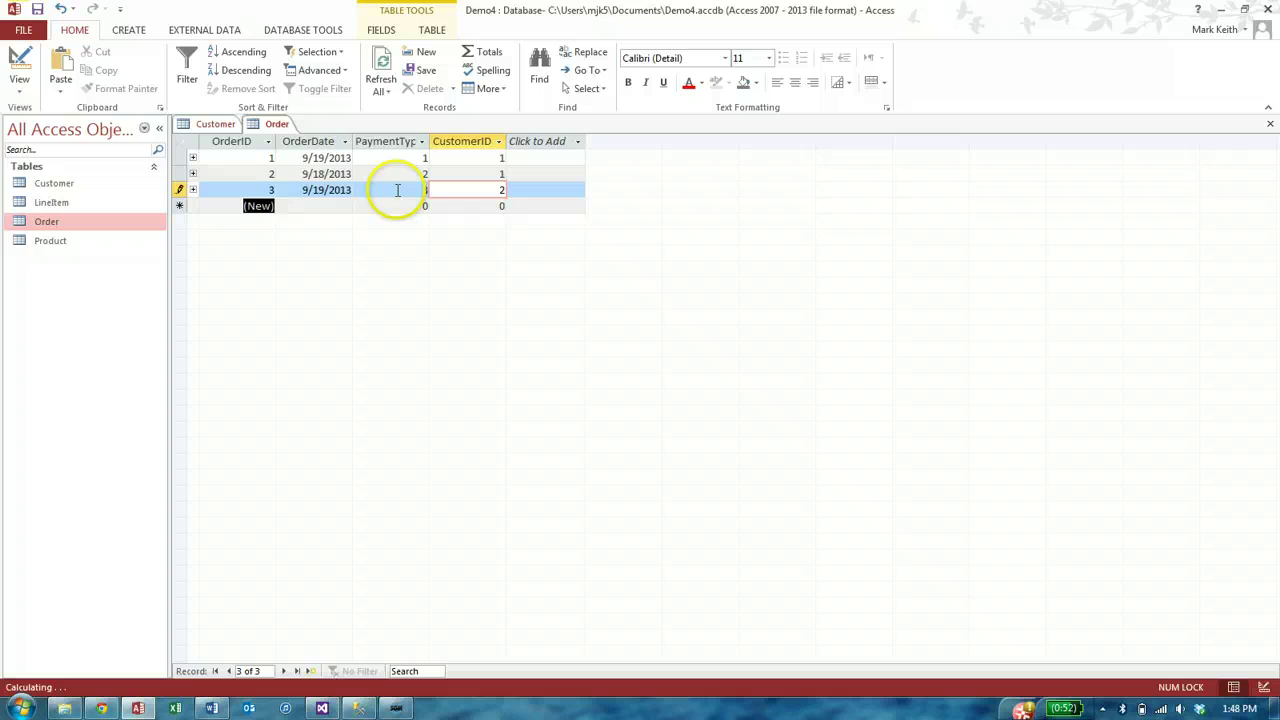
pyautogui.press('Tab')
pyautogui.click(362, 208)
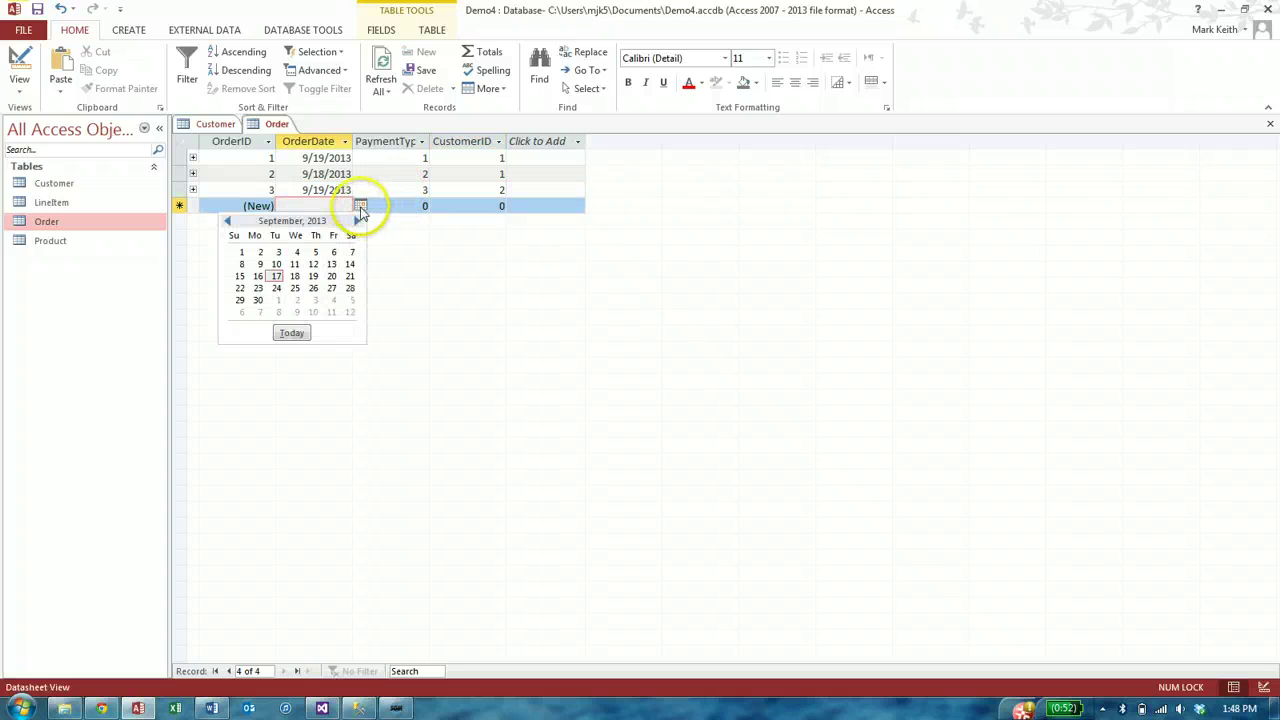
pyautogui.click(333, 266)
pyautogui.press('Tab')
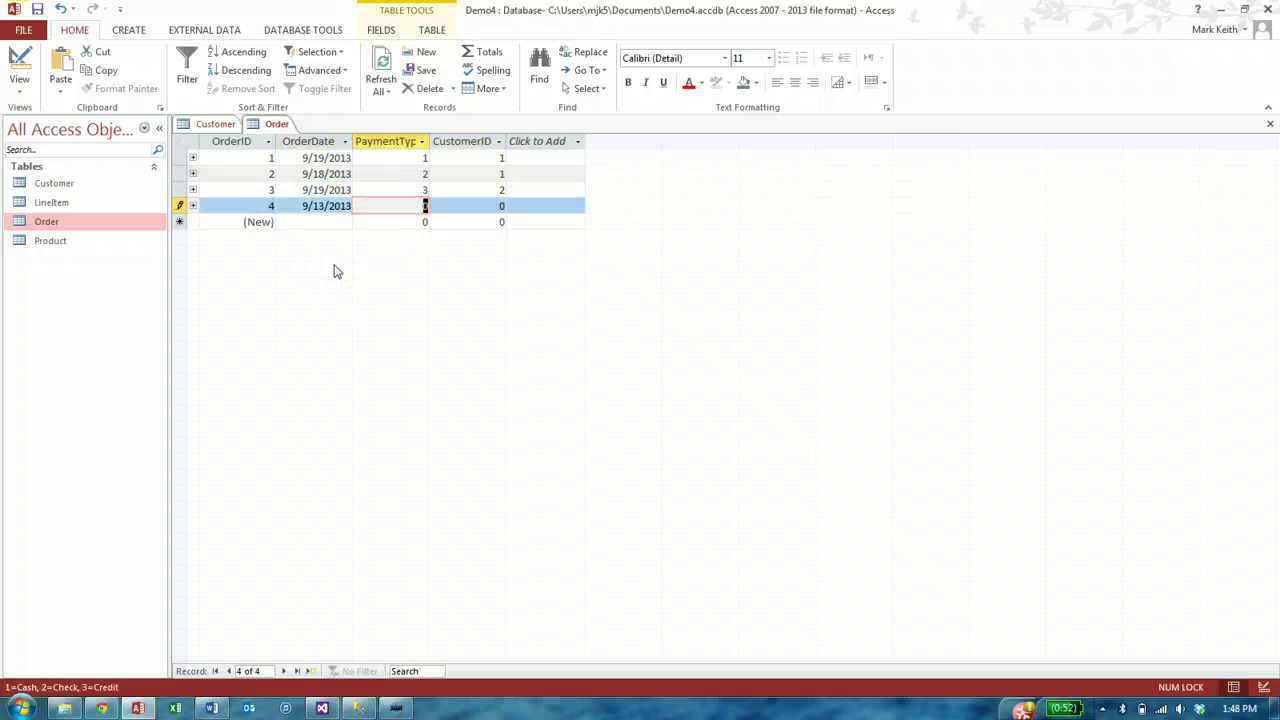
pyautogui.write('2')
pyautogui.press('Tab')
pyautogui.write('2')
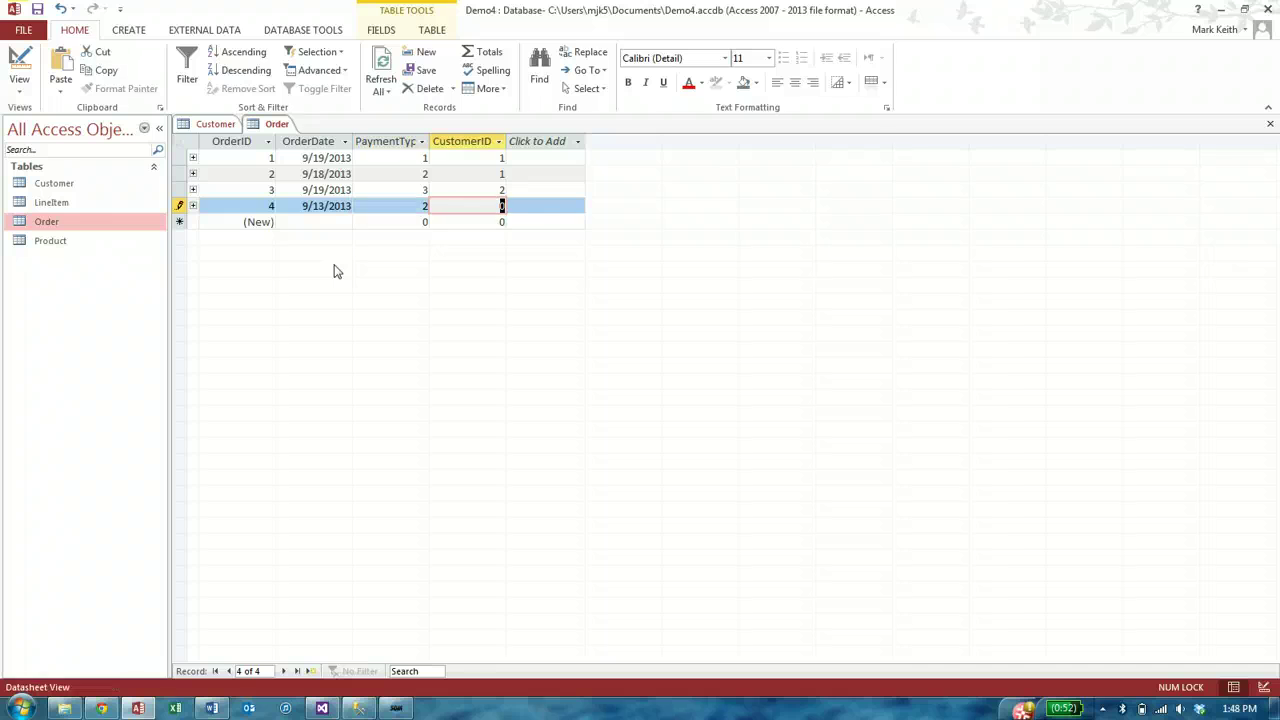
pyautogui.press('Tab')
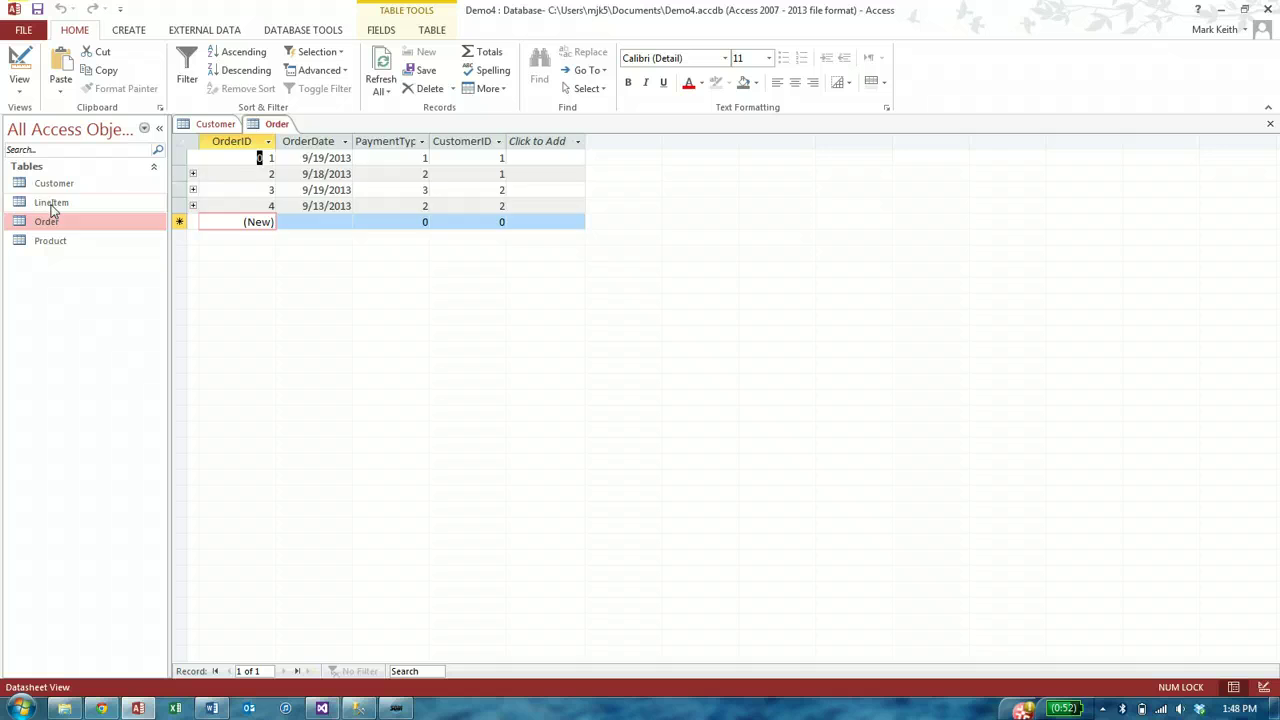
# Open the LineItem and Product tables and enter Football priced at $10.
pyautogui.doubleClick(52, 204)
pyautogui.click(273, 145)
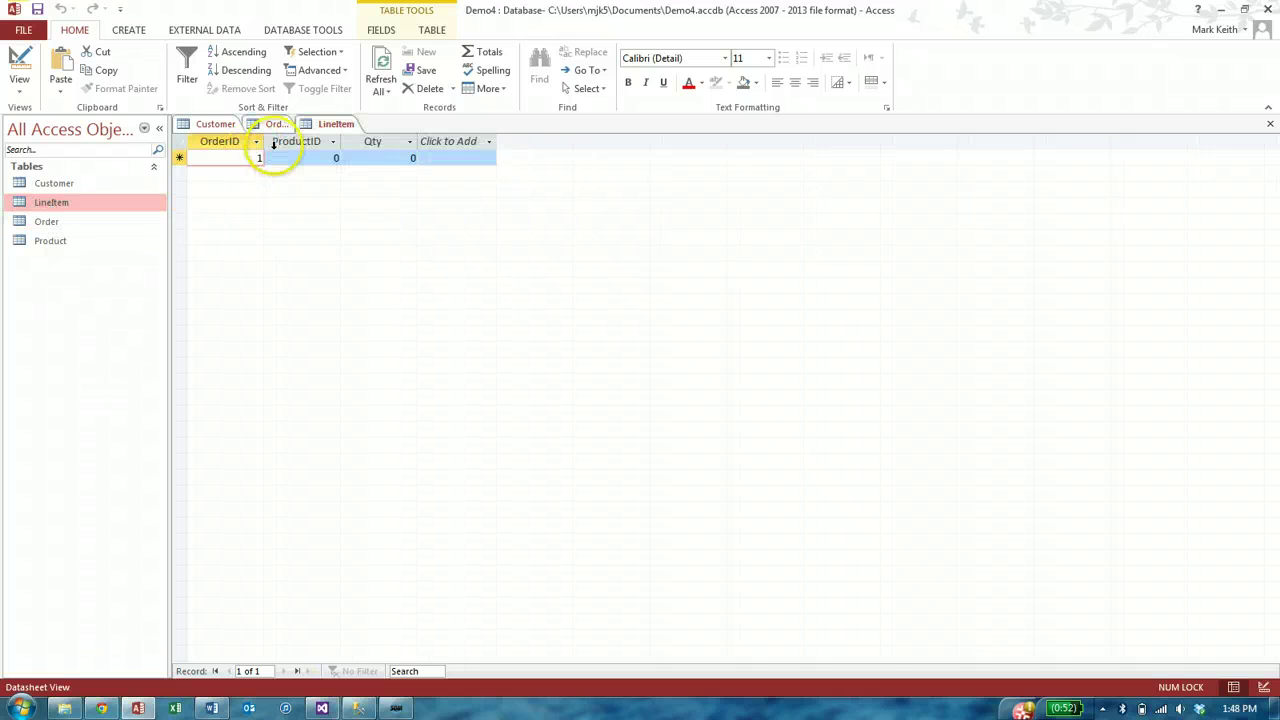
pyautogui.press('Tab')
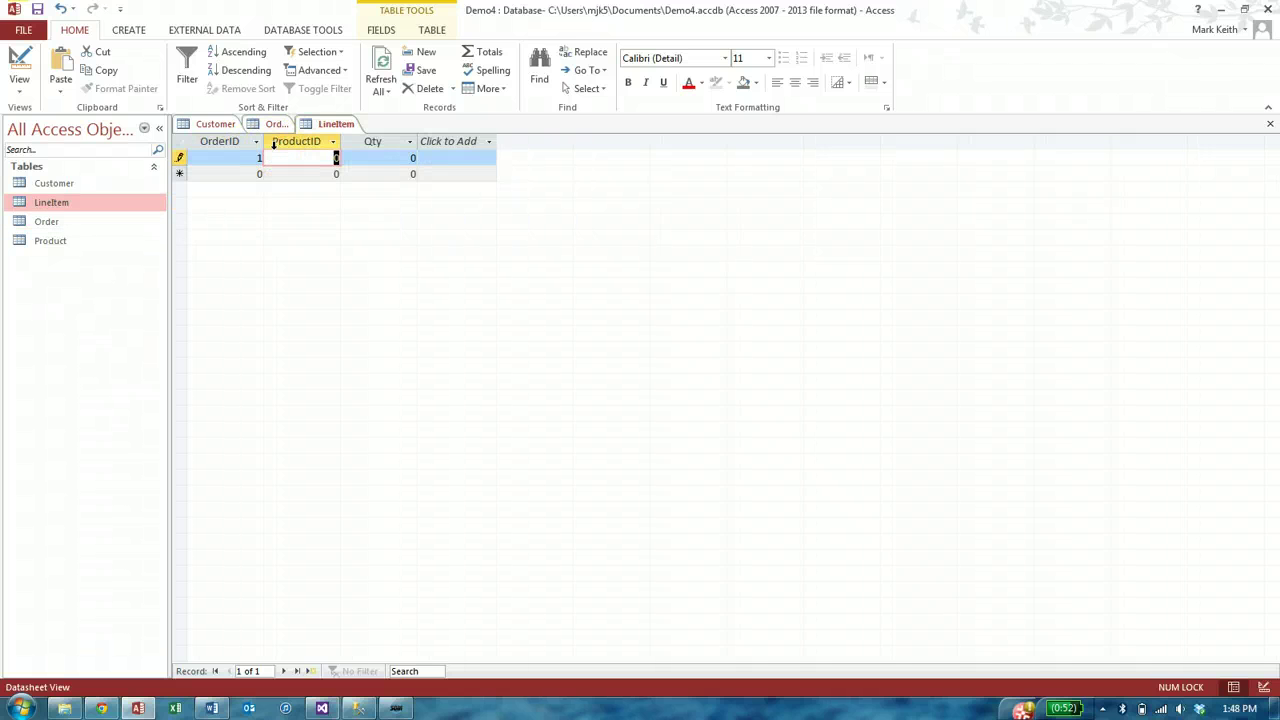
pyautogui.doubleClick(60, 243)
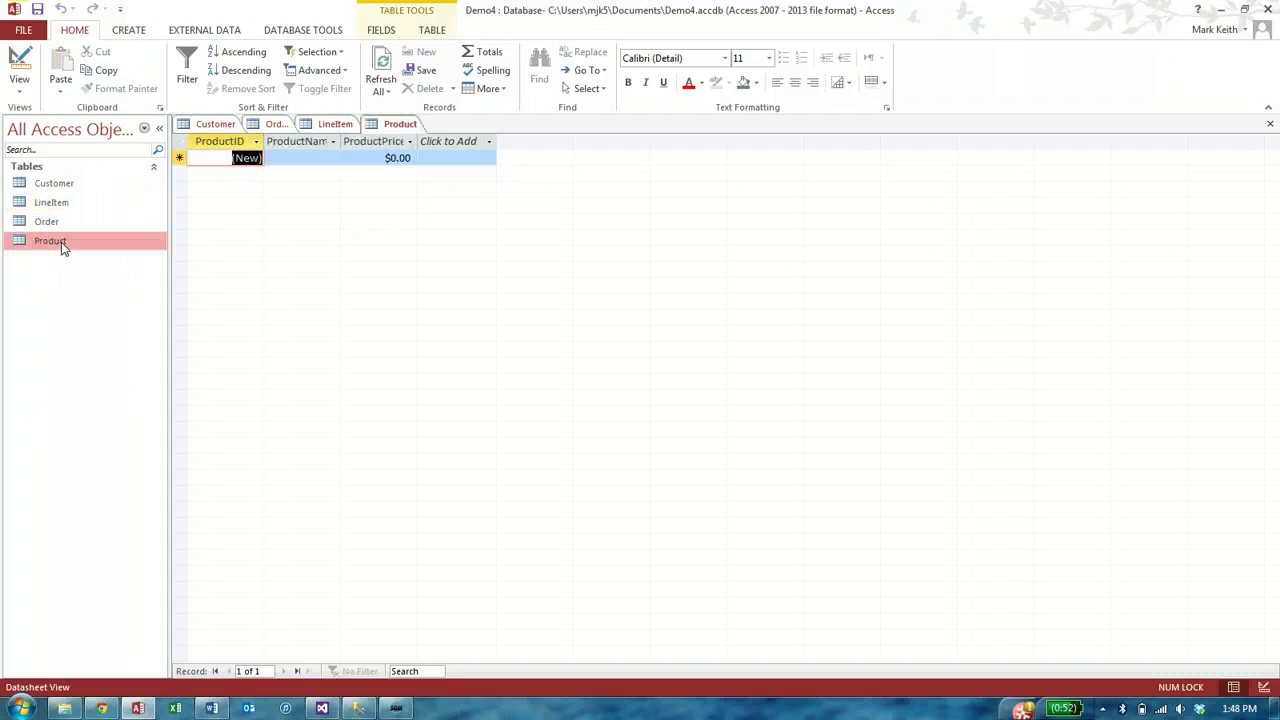
pyautogui.press('Tab')
pyautogui.write('Football')
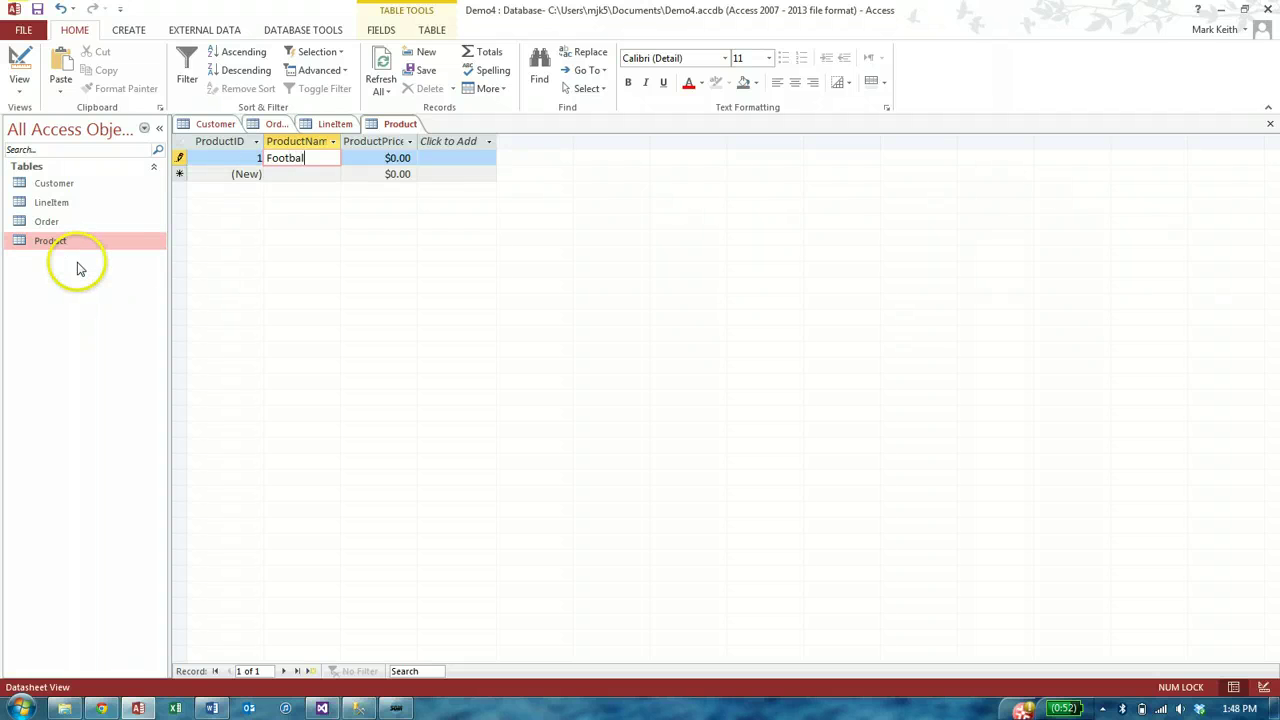
pyautogui.press('Tab')
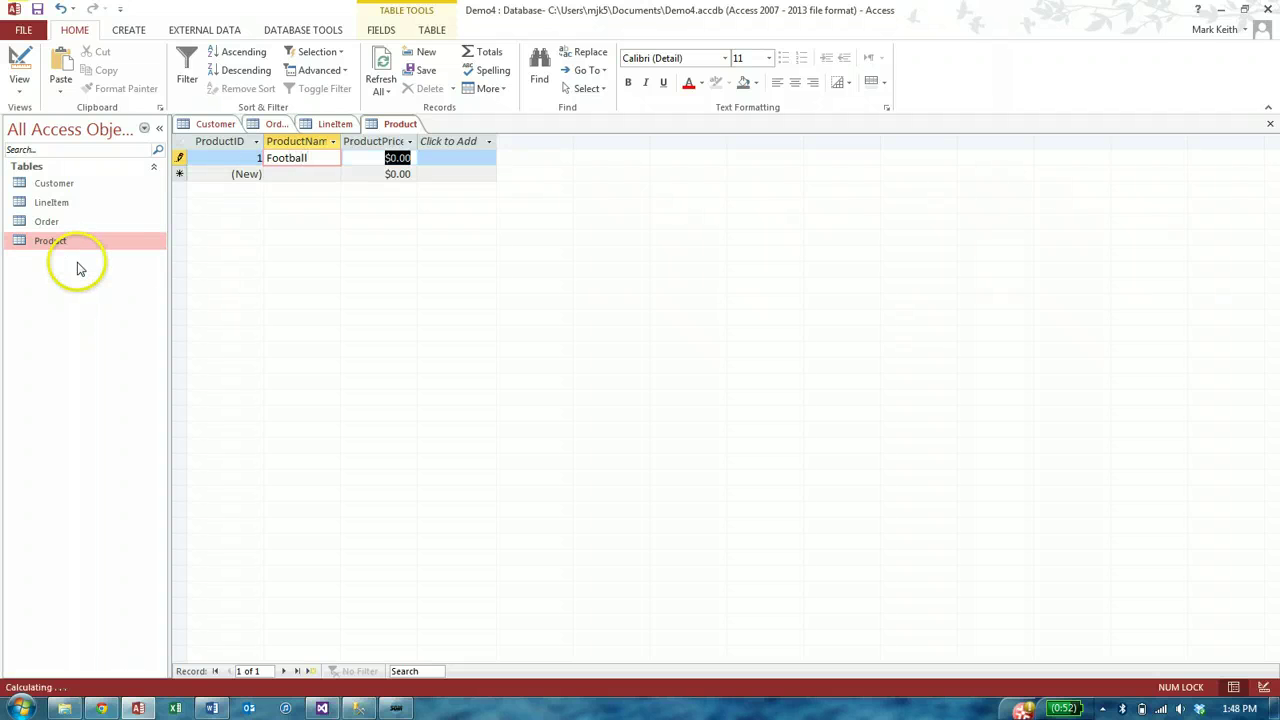
pyautogui.write('10')
pyautogui.press('Tab')
pyautogui.press('Tab')
pyautogui.press('Tab')
# Add Basketball at $20, Baseball at $5 and Golf ball at $1 to Product.
pyautogui.hotkey('shift', 'Tab')
pyautogui.write('Basketball')
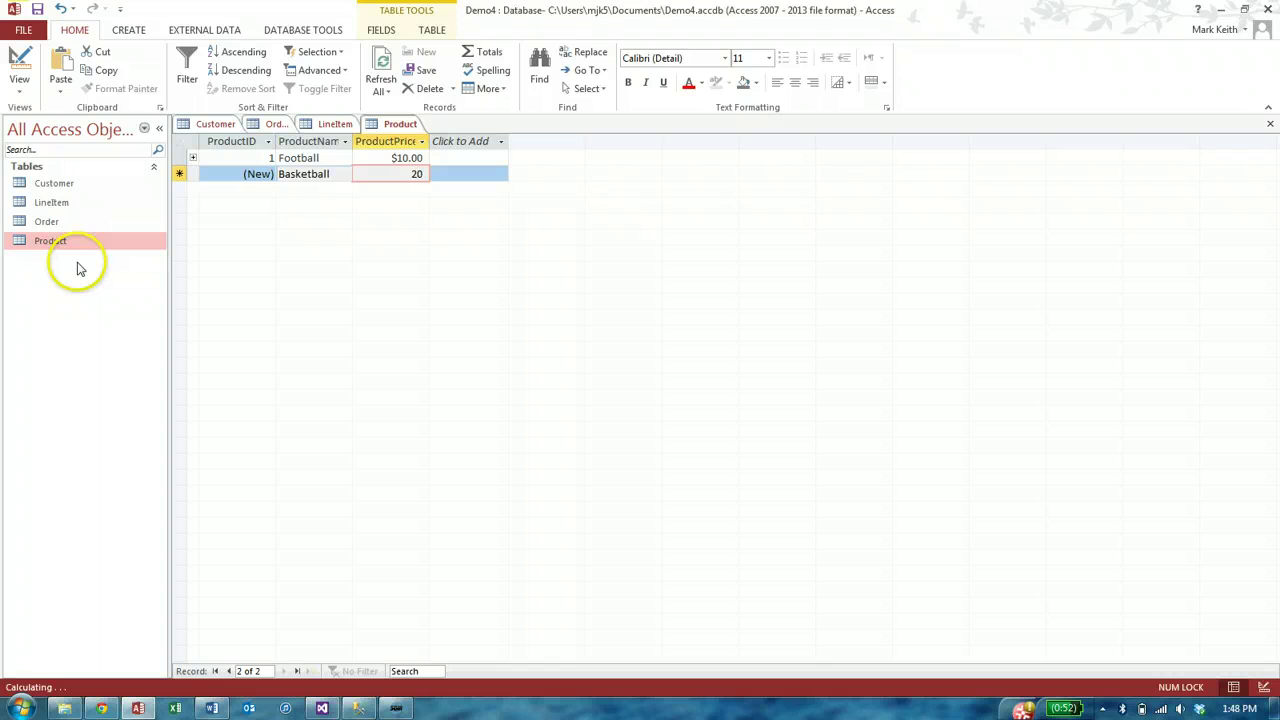
pyautogui.press('Tab')
pyautogui.press('Tab')
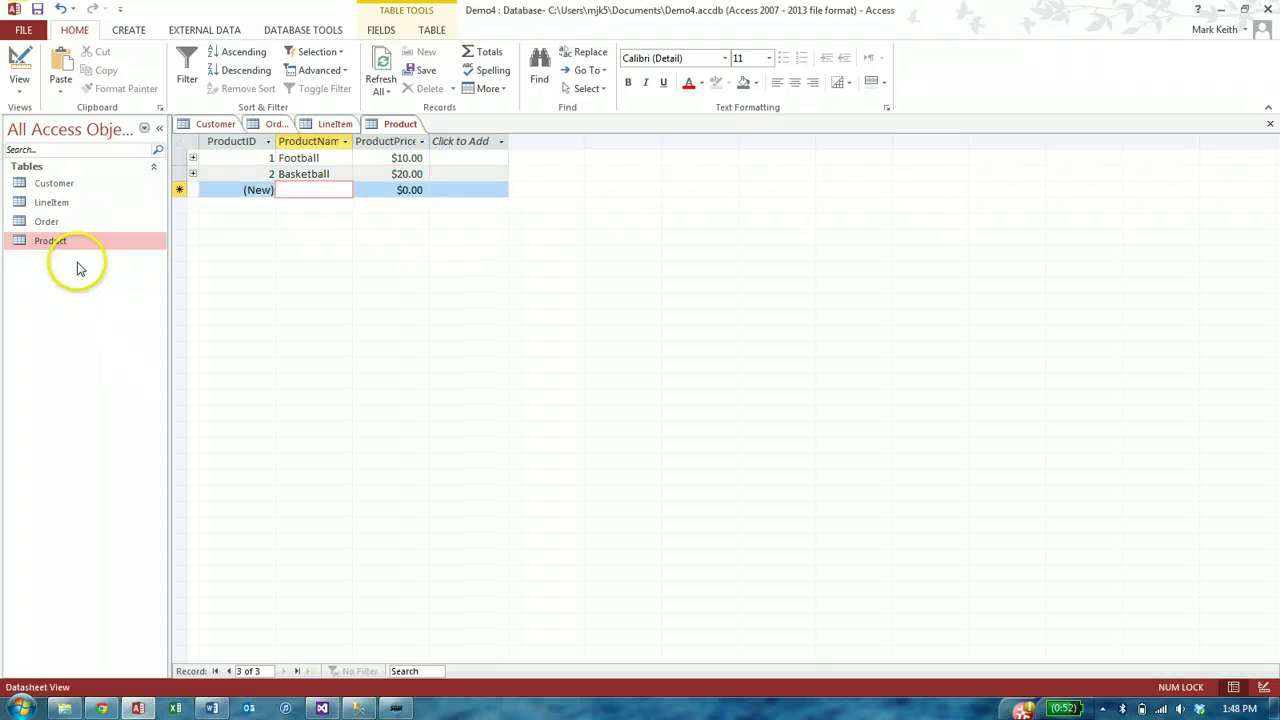
pyautogui.write('Baseba')
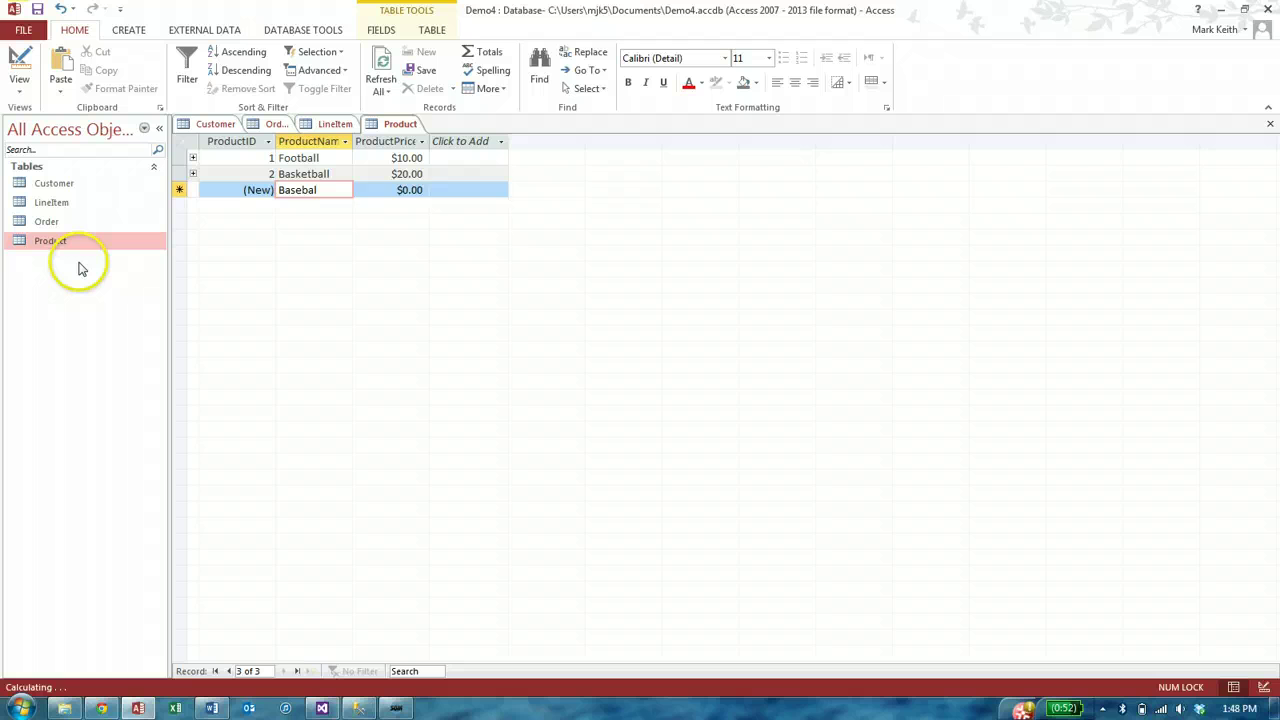
pyautogui.write('l')
pyautogui.press('Tab')
pyautogui.write('5')
pyautogui.press('Tab')
pyautogui.press('Tab')
pyautogui.press('Tab')
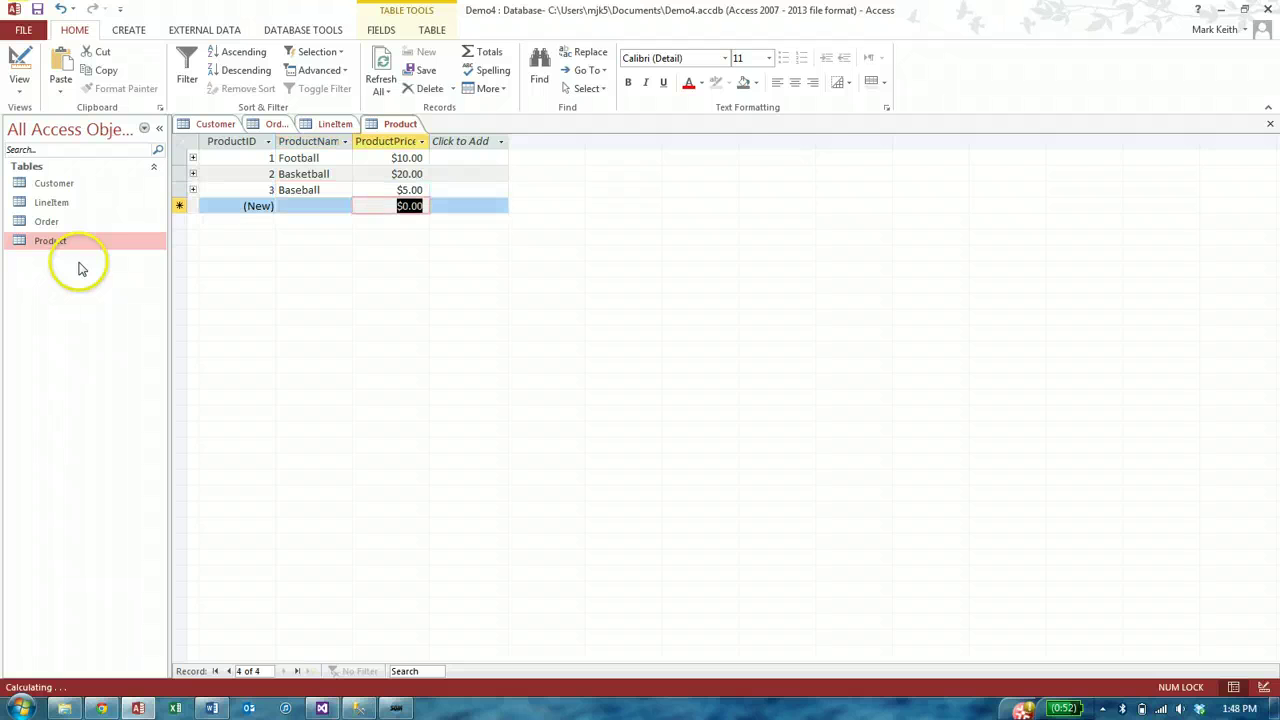
pyautogui.hotkey('shift', 'Tab')
pyautogui.write('gf')
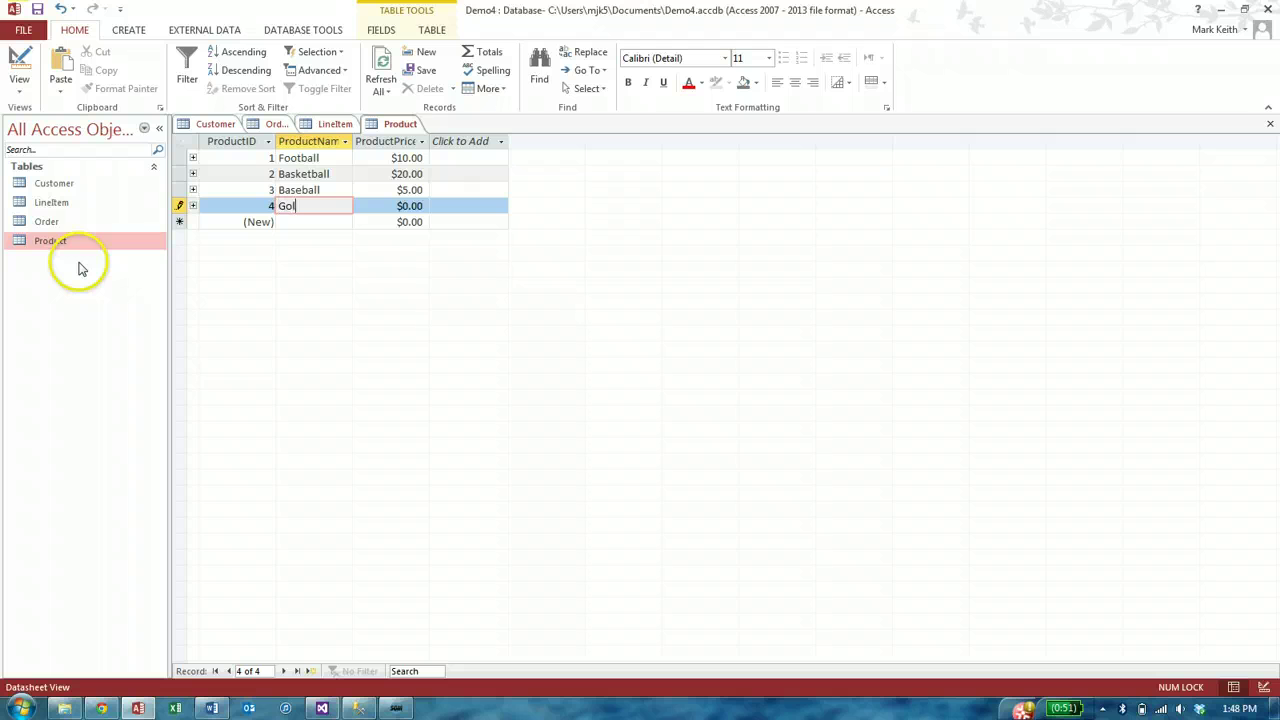
pyautogui.write('l')
pyautogui.press('Tab')
pyautogui.write('1')
pyautogui.press('Tab')
pyautogui.press('Tab')
pyautogui.press('Tab')
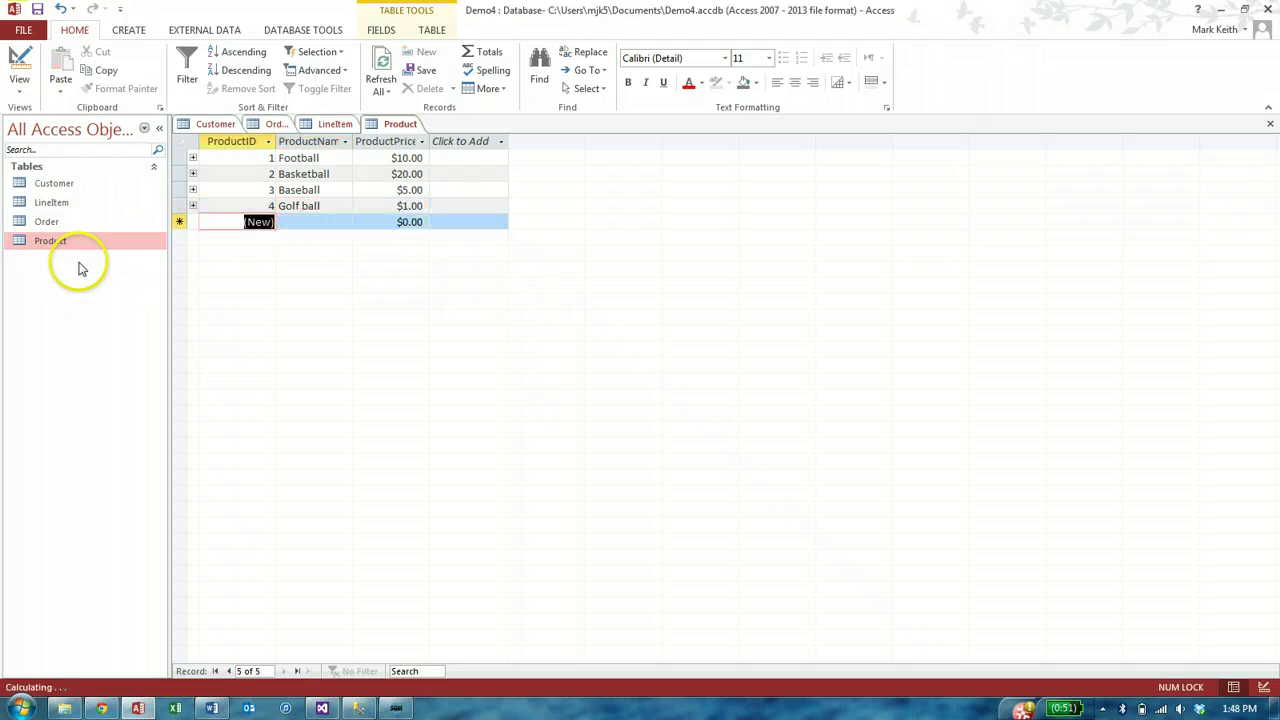
# In LineItem, enter the first three line items for orders 1 and 2.
pyautogui.click(320, 124)
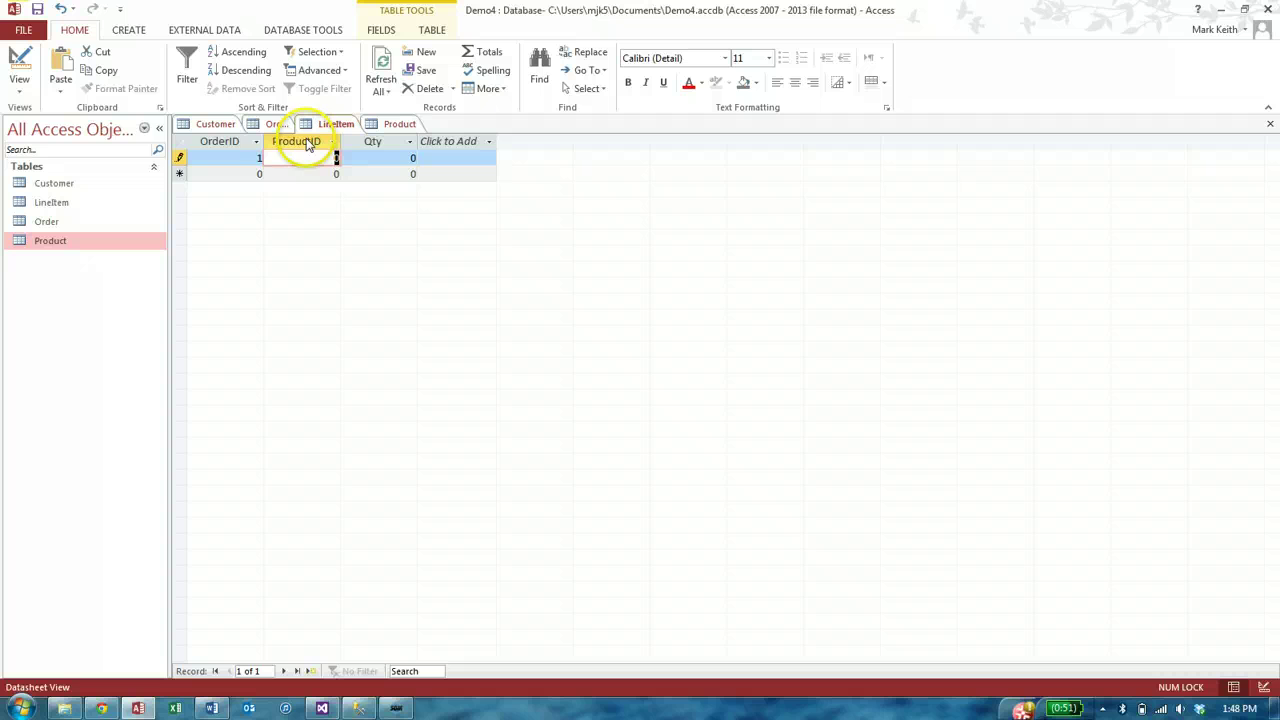
pyautogui.press('Tab')
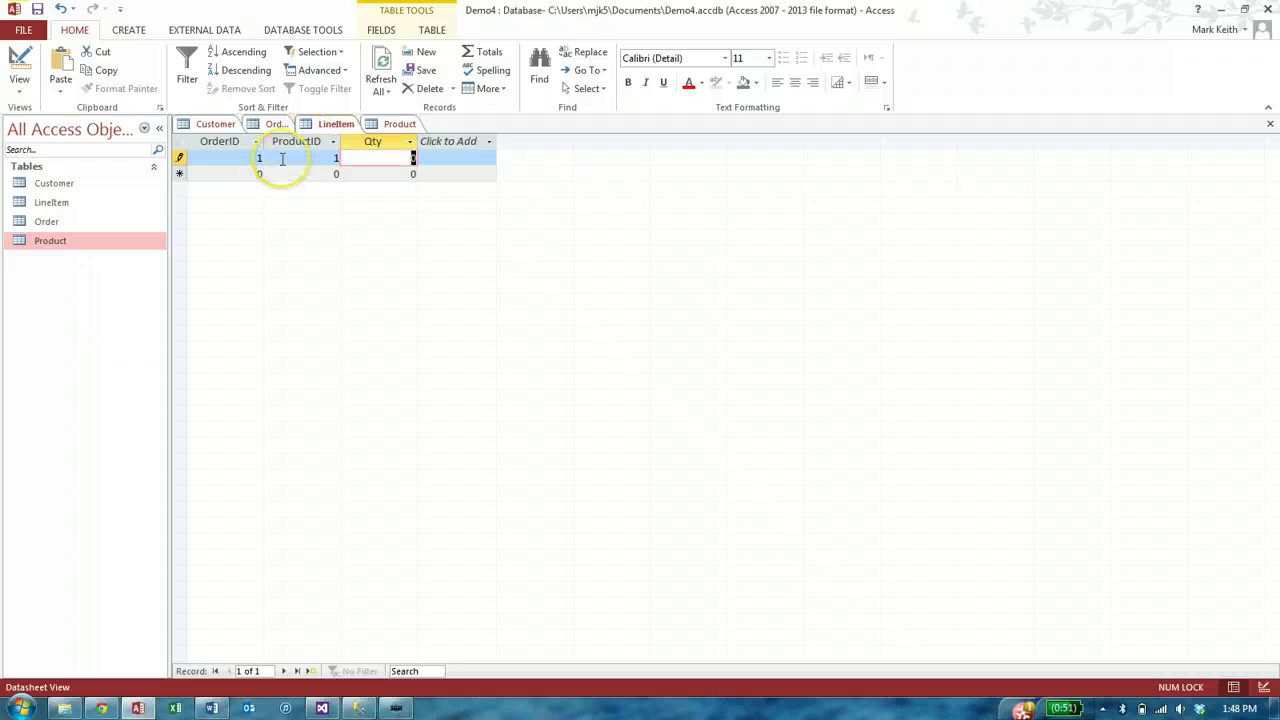
pyautogui.press('Tab')
pyautogui.press('Tab')
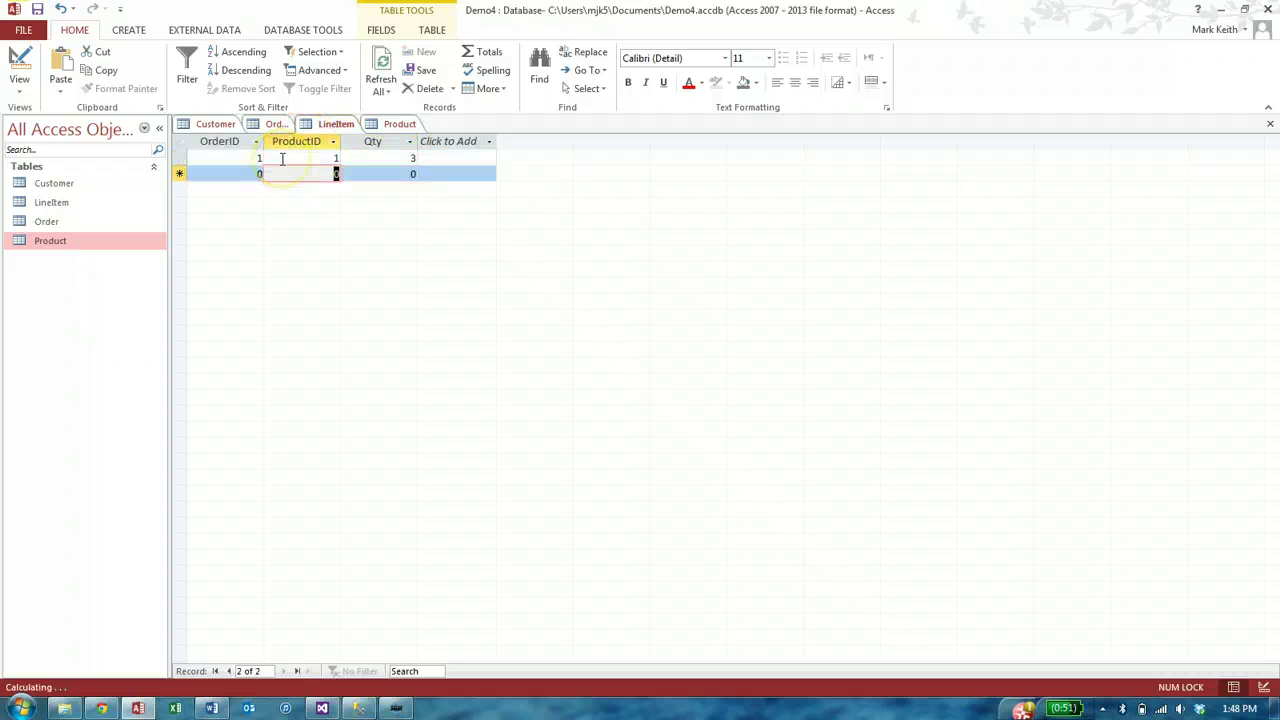
pyautogui.hotkey('shift', 'Tab')
pyautogui.write('1')
pyautogui.press('Tab')
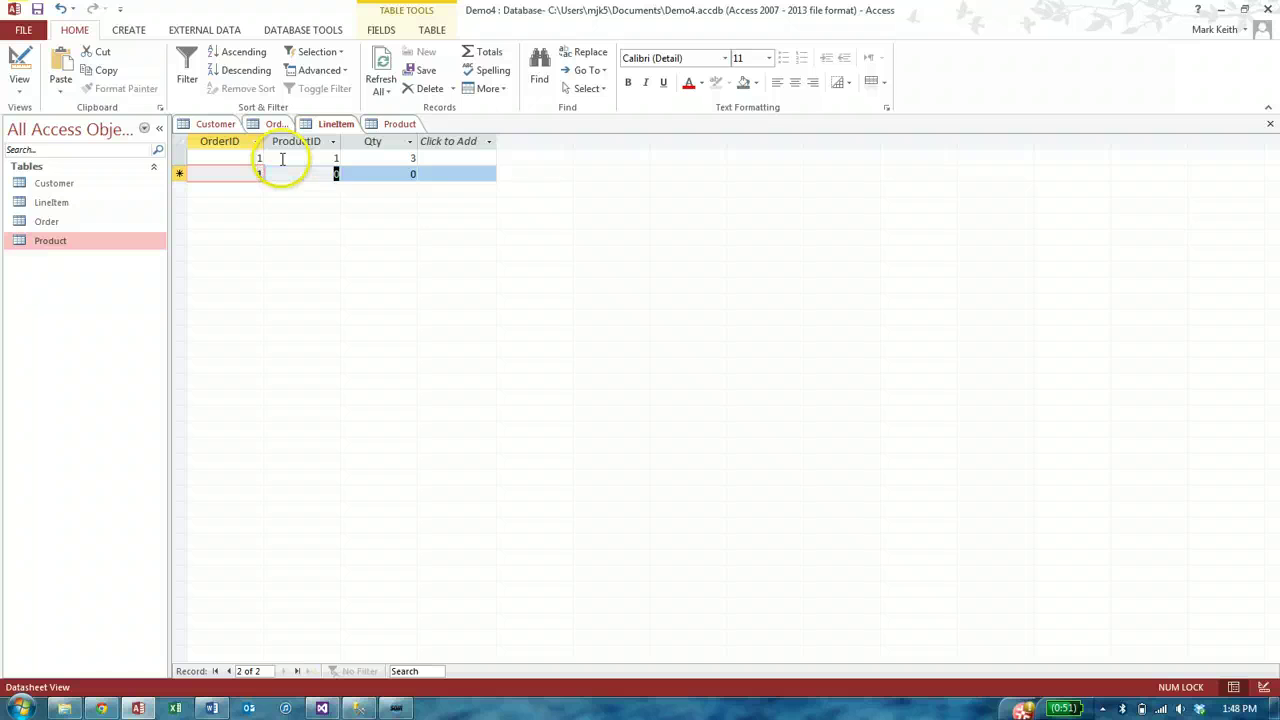
pyautogui.press('Tab')
pyautogui.write('2')
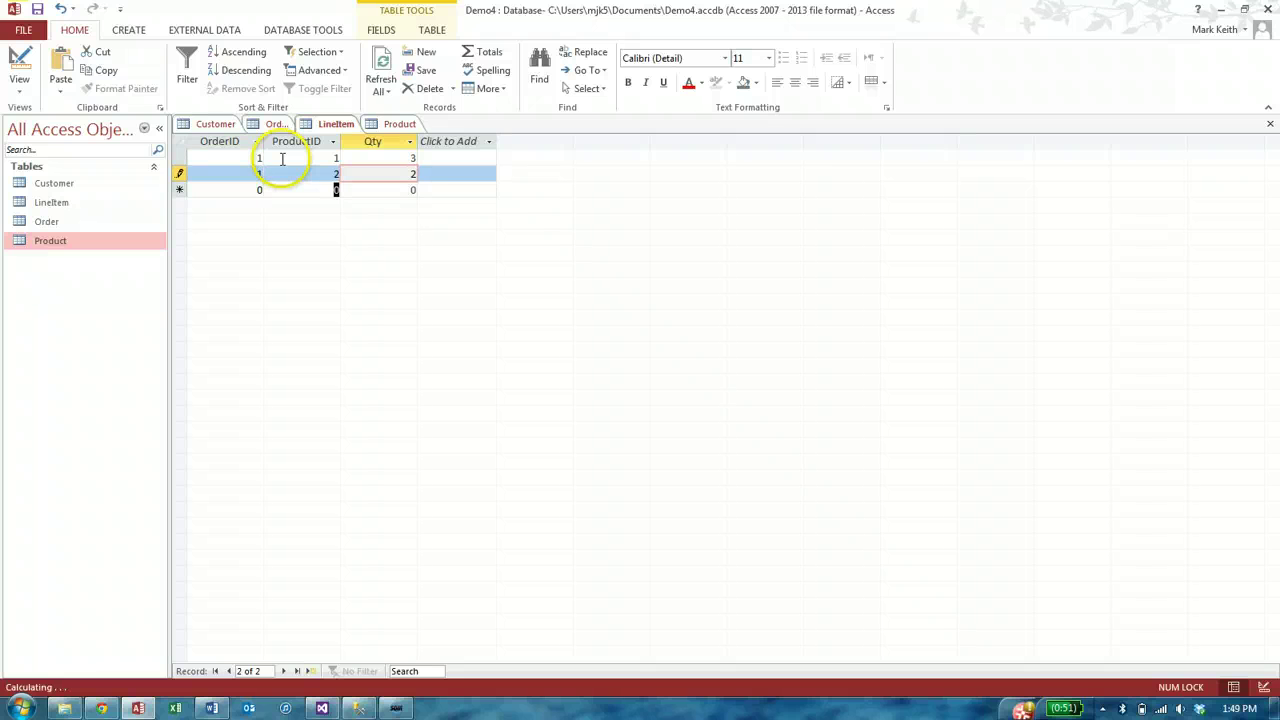
pyautogui.press('Tab')
pyautogui.write('2')
pyautogui.press('Tab')
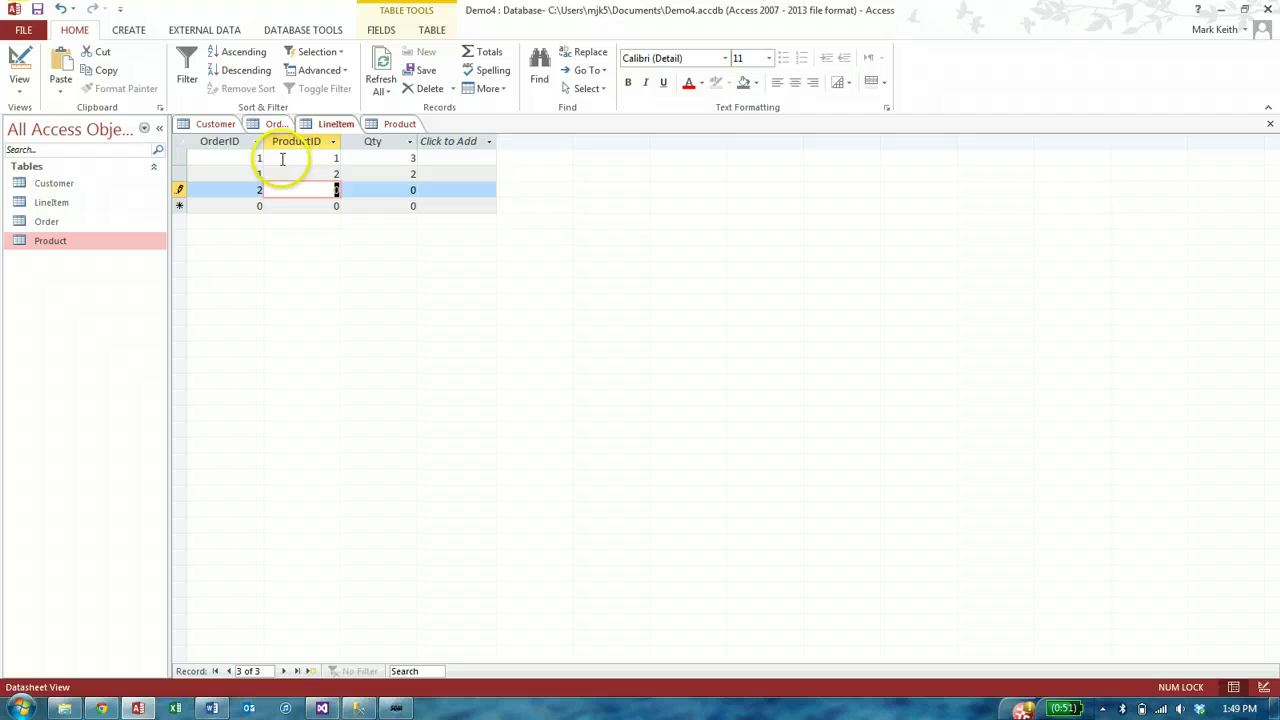
pyautogui.write('1')
pyautogui.press('Tab')
pyautogui.write('1')
pyautogui.press('Tab')
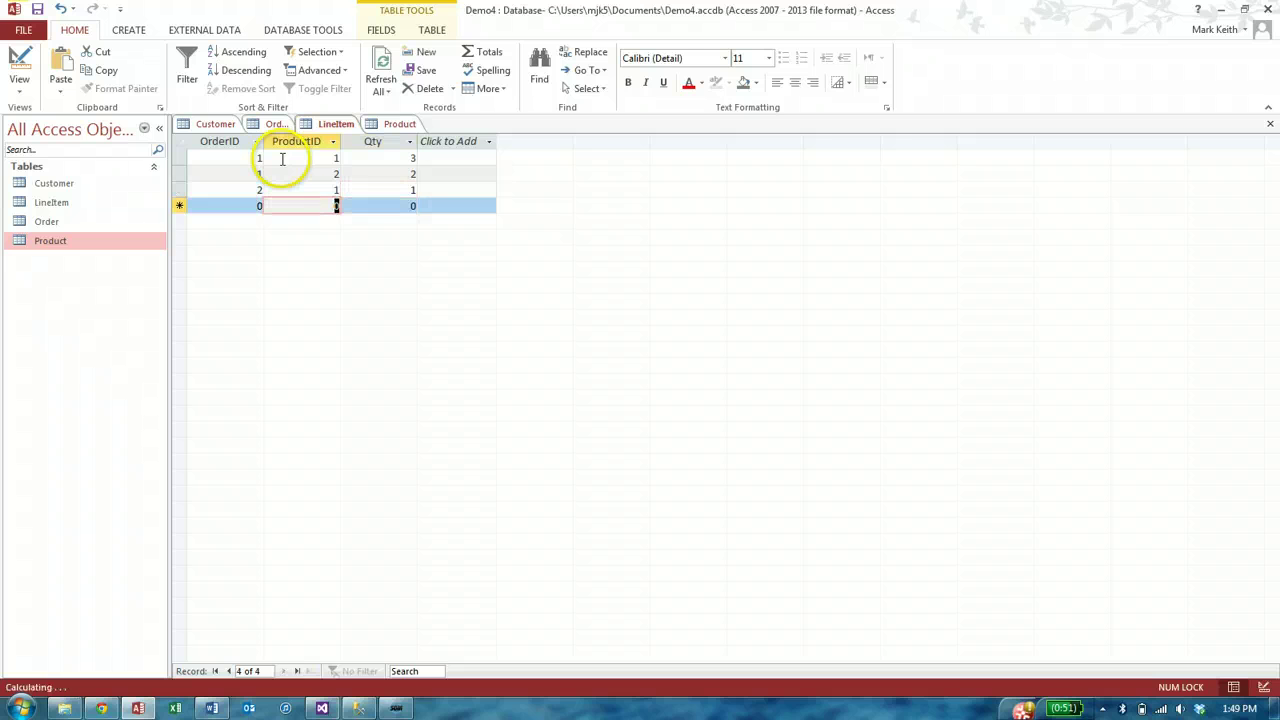
# Enter the fourth and fifth line items, including order 2's product 3 at quantity 5.
pyautogui.write('2')
pyautogui.press('Tab')
pyautogui.press('Tab')
pyautogui.write('5')
pyautogui.press('Tab')
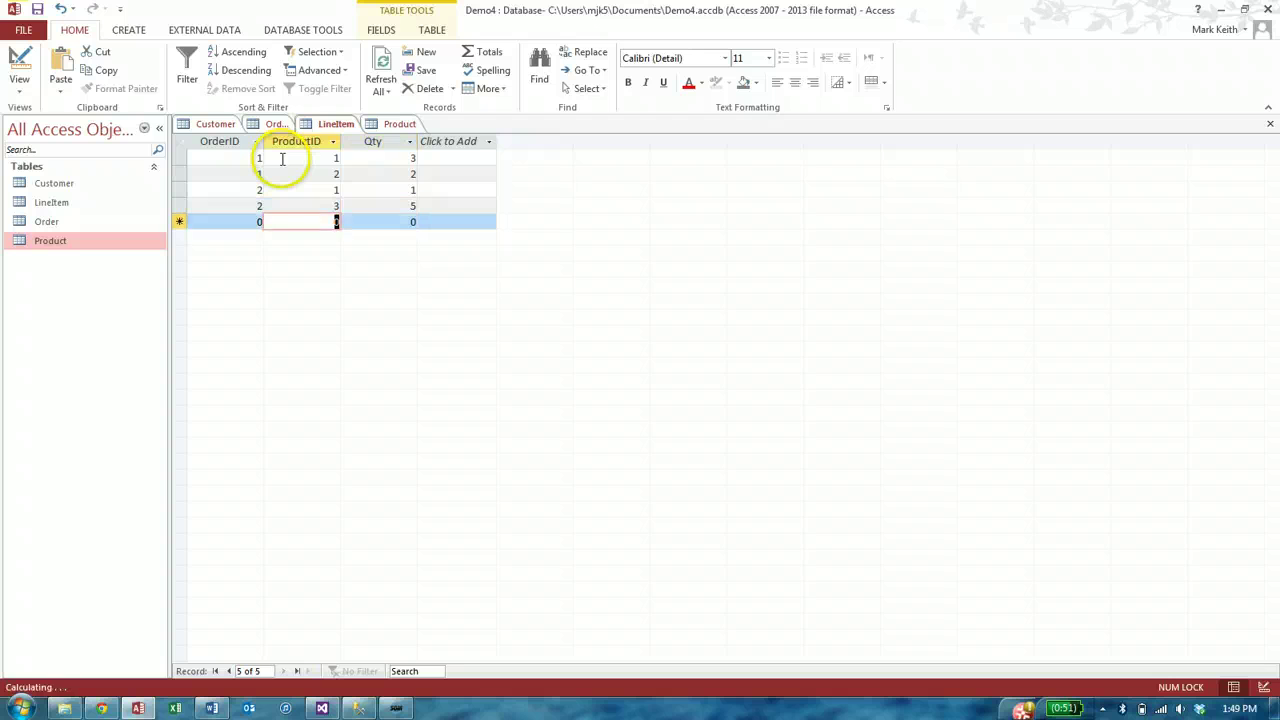
pyautogui.press('Tab')
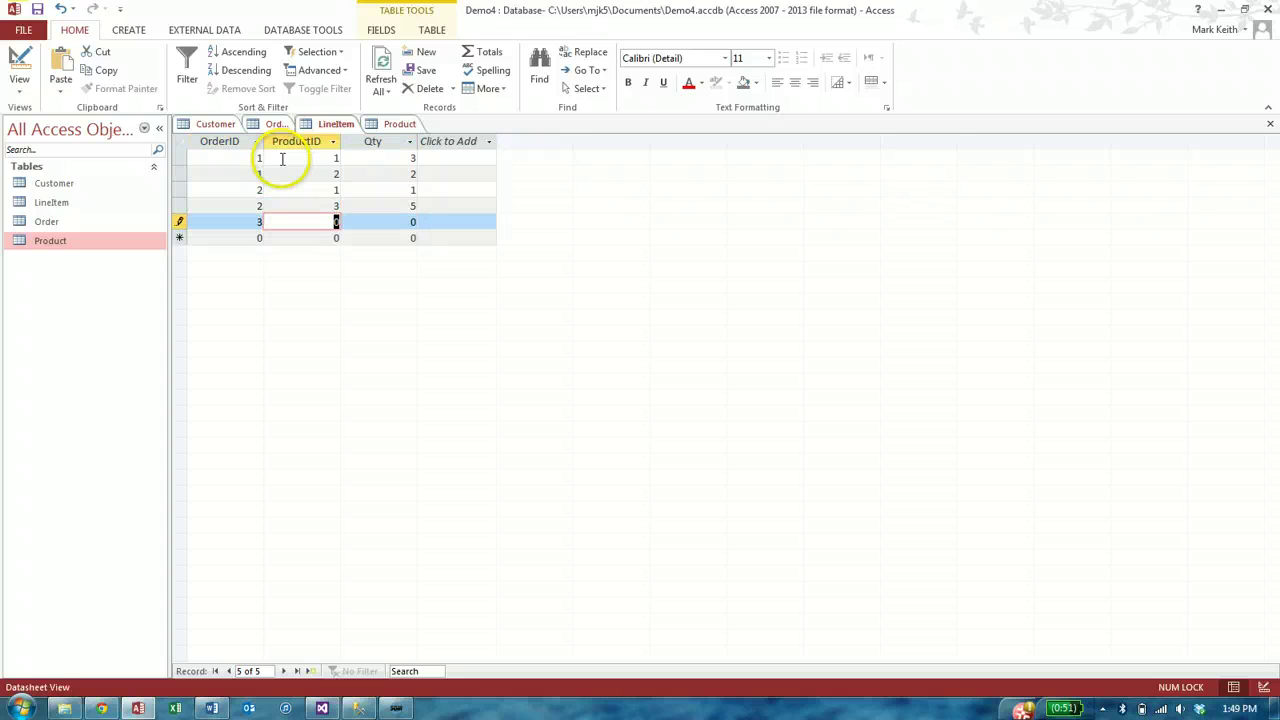
pyautogui.write('4')
pyautogui.press('Tab')
pyautogui.write('1')
pyautogui.press('Tab')
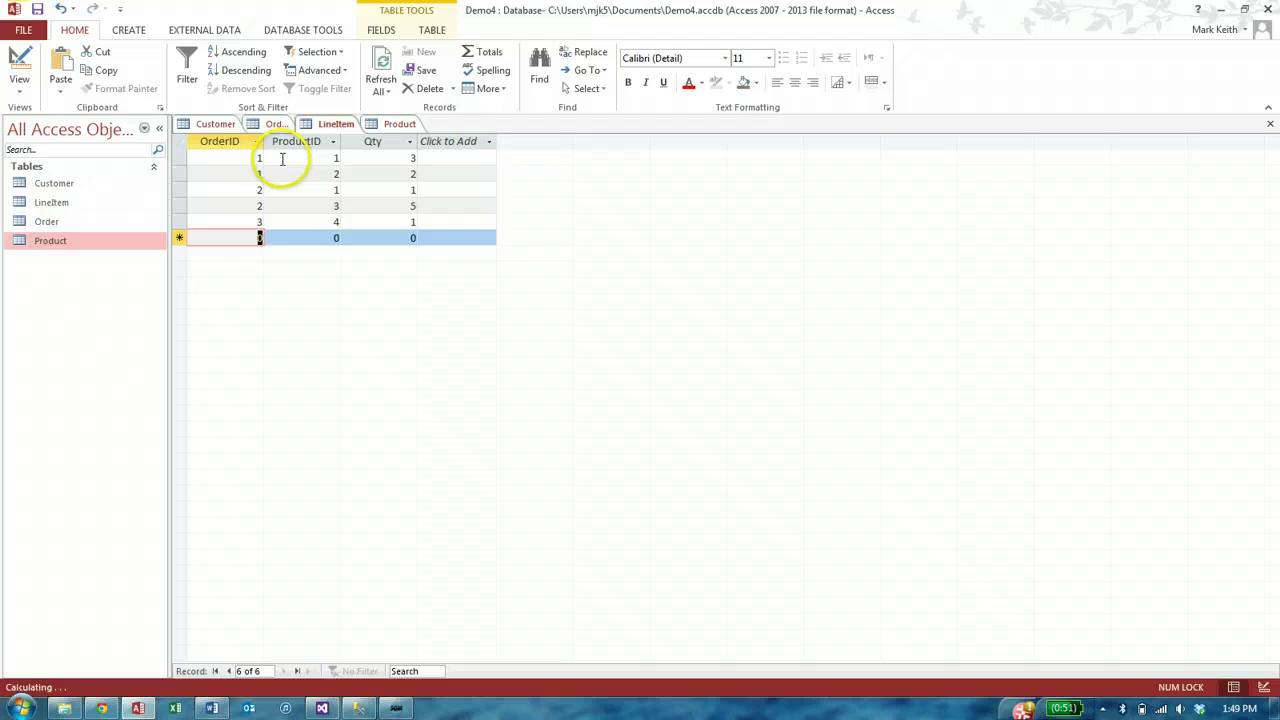
pyautogui.write('3')
# Enter the last three line items for orders 3 and 4, ending with product 2 at quantity 3.
pyautogui.press('Tab')
pyautogui.write('3')
pyautogui.press('Tab')
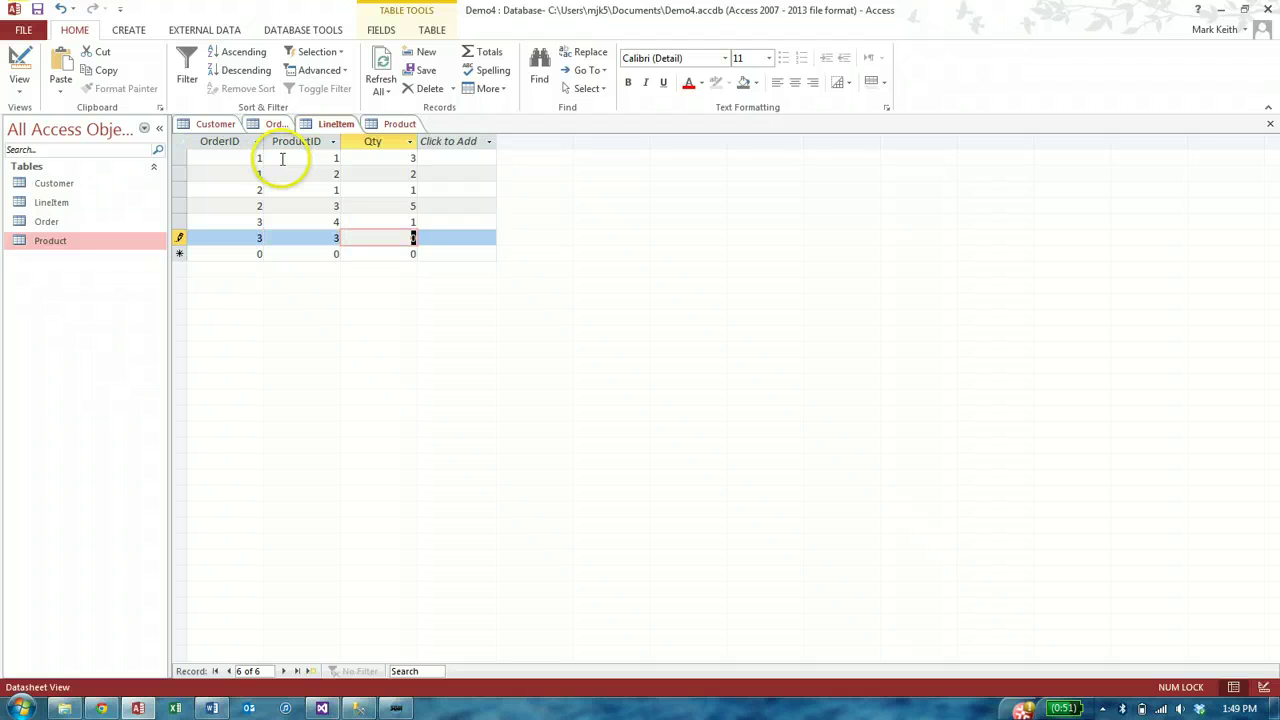
pyautogui.write('2')
pyautogui.press('Tab')
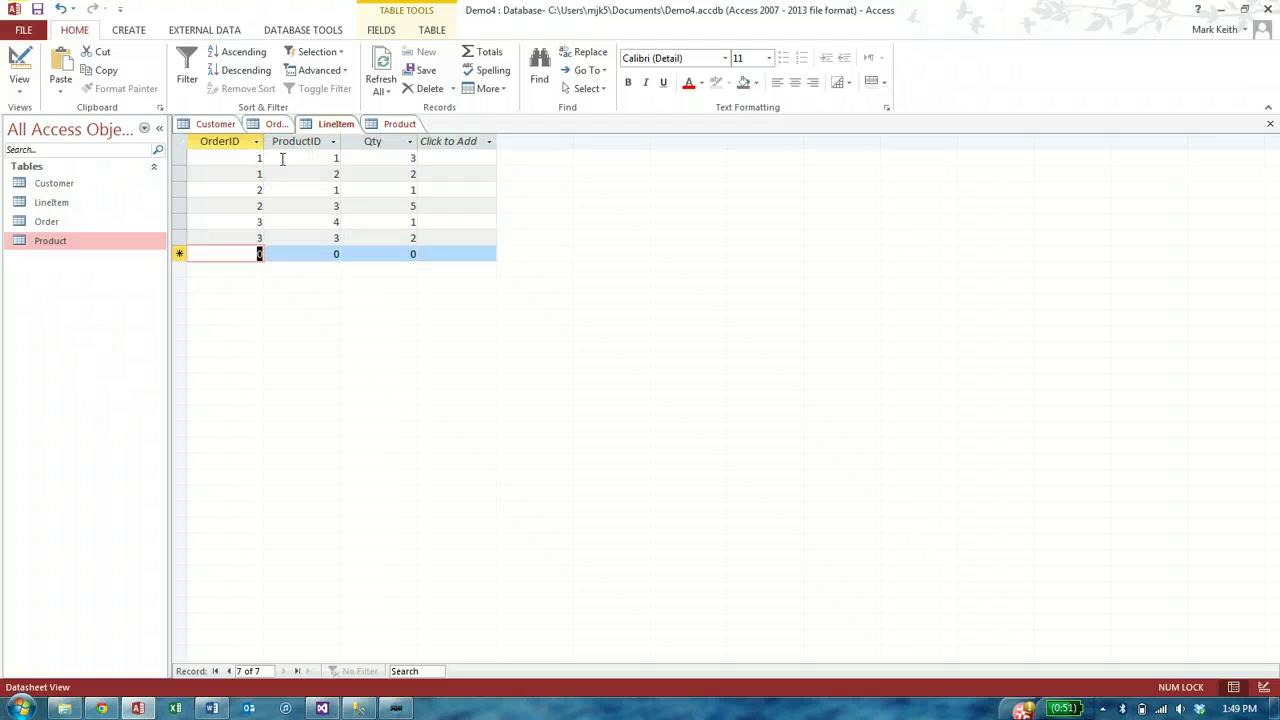
pyautogui.write('4')
pyautogui.press('Tab')
pyautogui.write('1')
pyautogui.press('Tab')
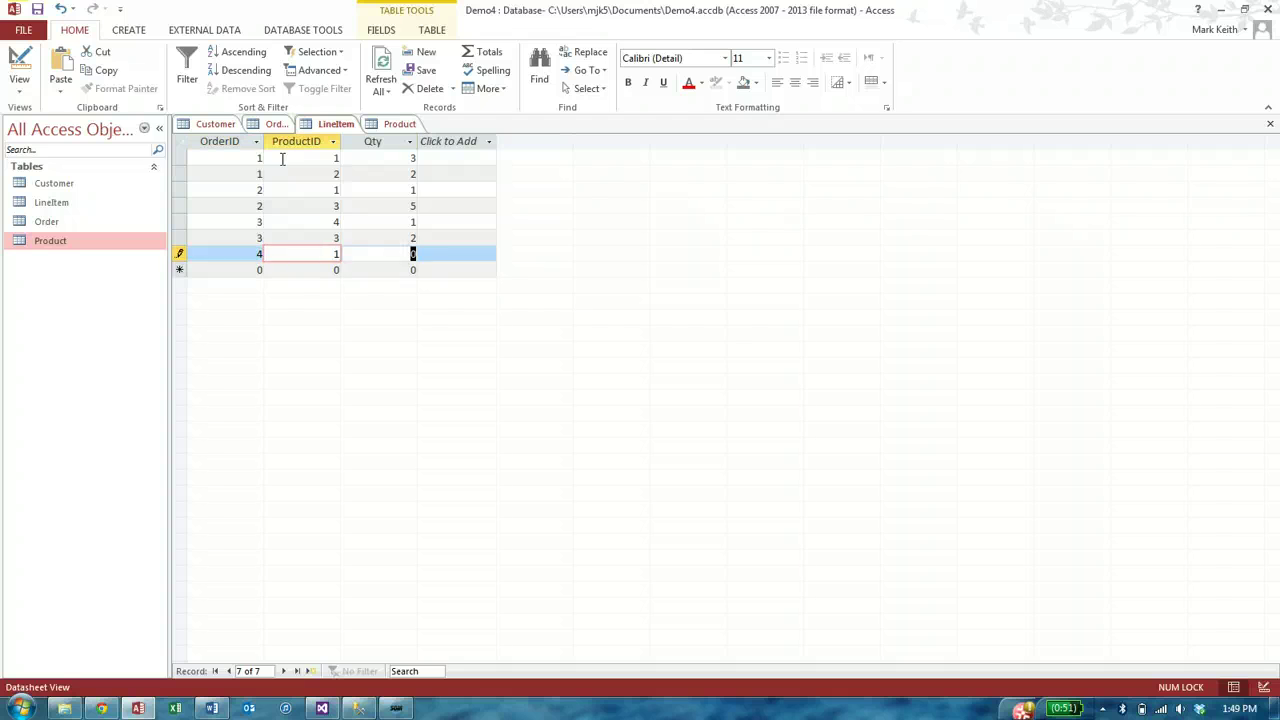
pyautogui.press('Tab')
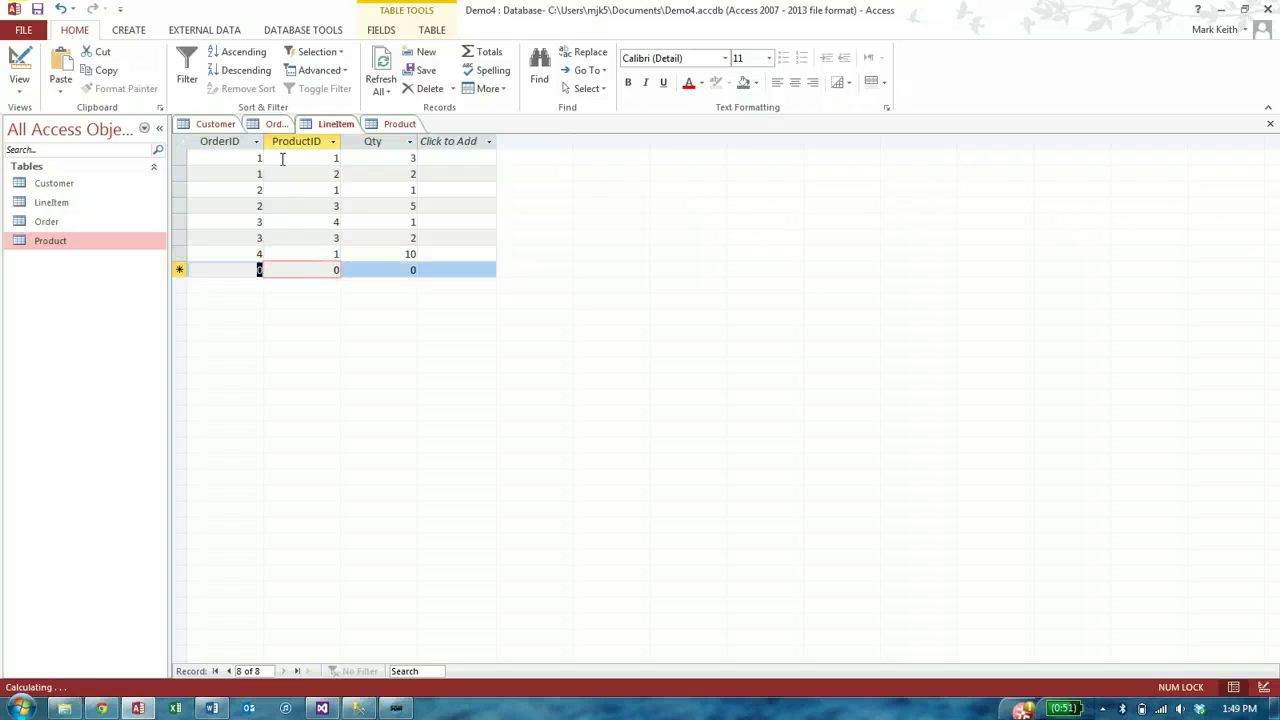
pyautogui.press('Tab')
pyautogui.write('2')
pyautogui.press('Tab')
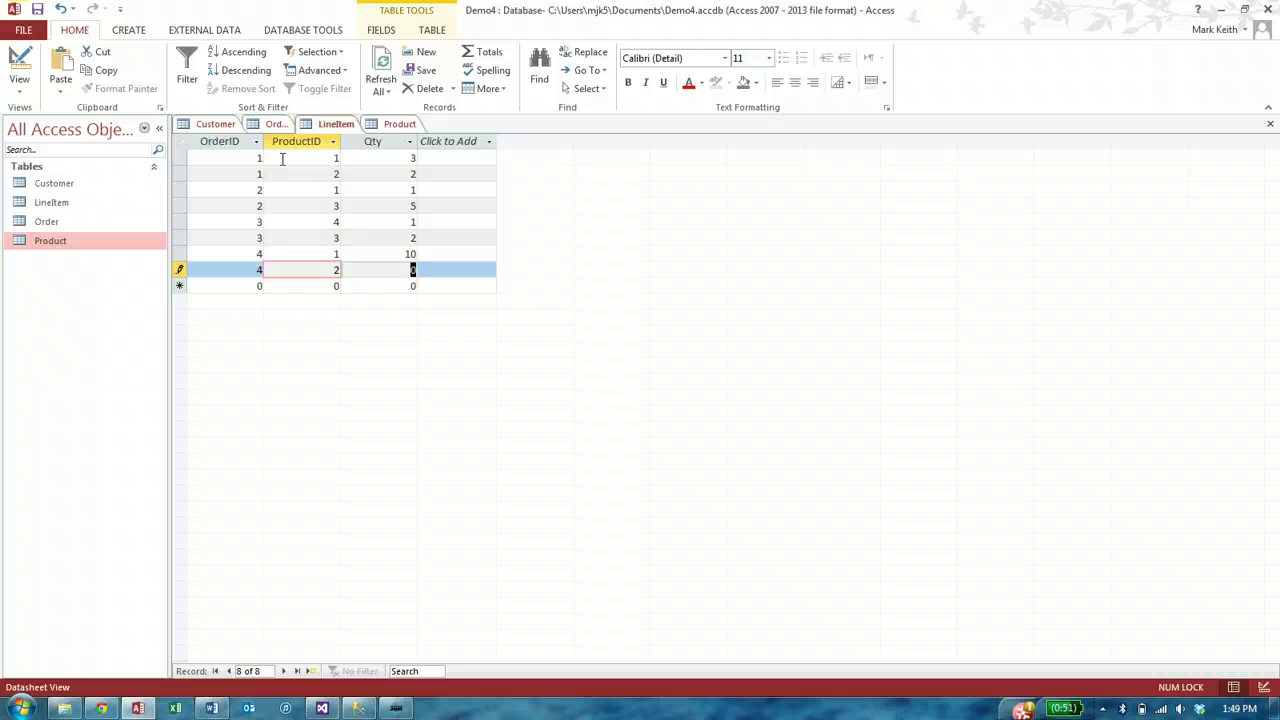
pyautogui.write('3')
pyautogui.press('Tab')
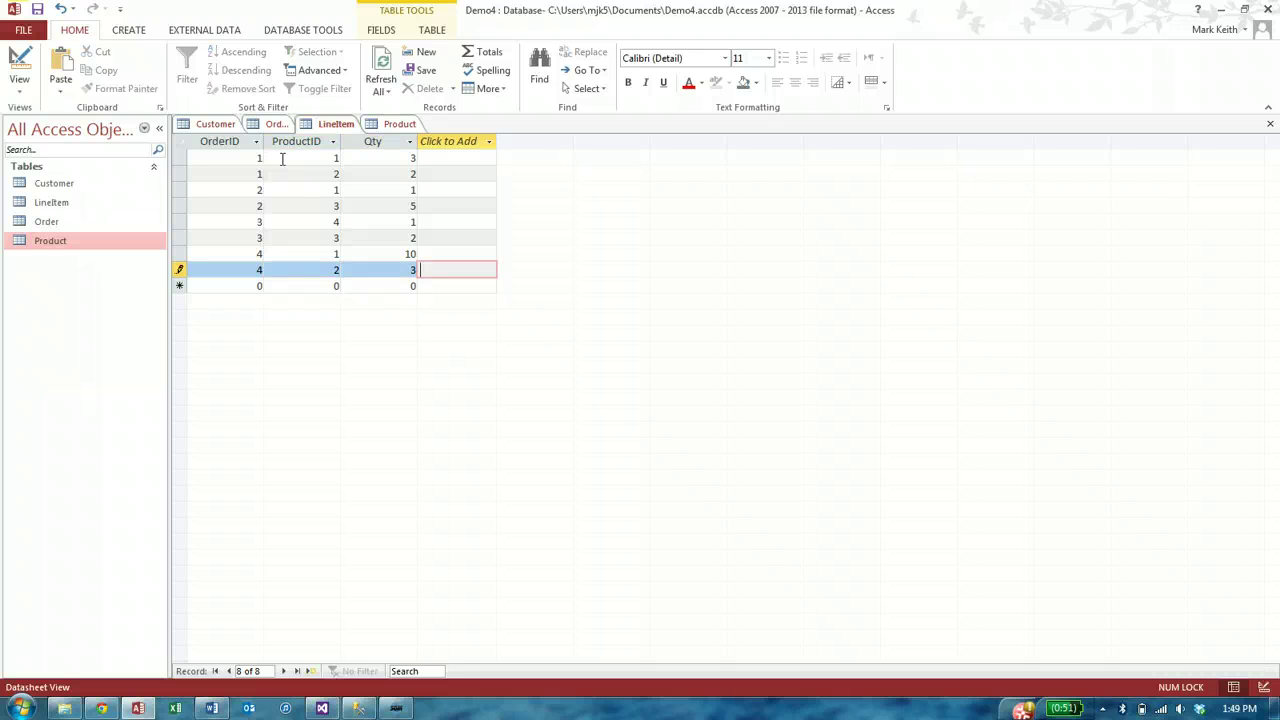
# Check Homer's orders and the Order table, then close Order, Customer, LineItem and Product.
pyautogui.click(216, 124)
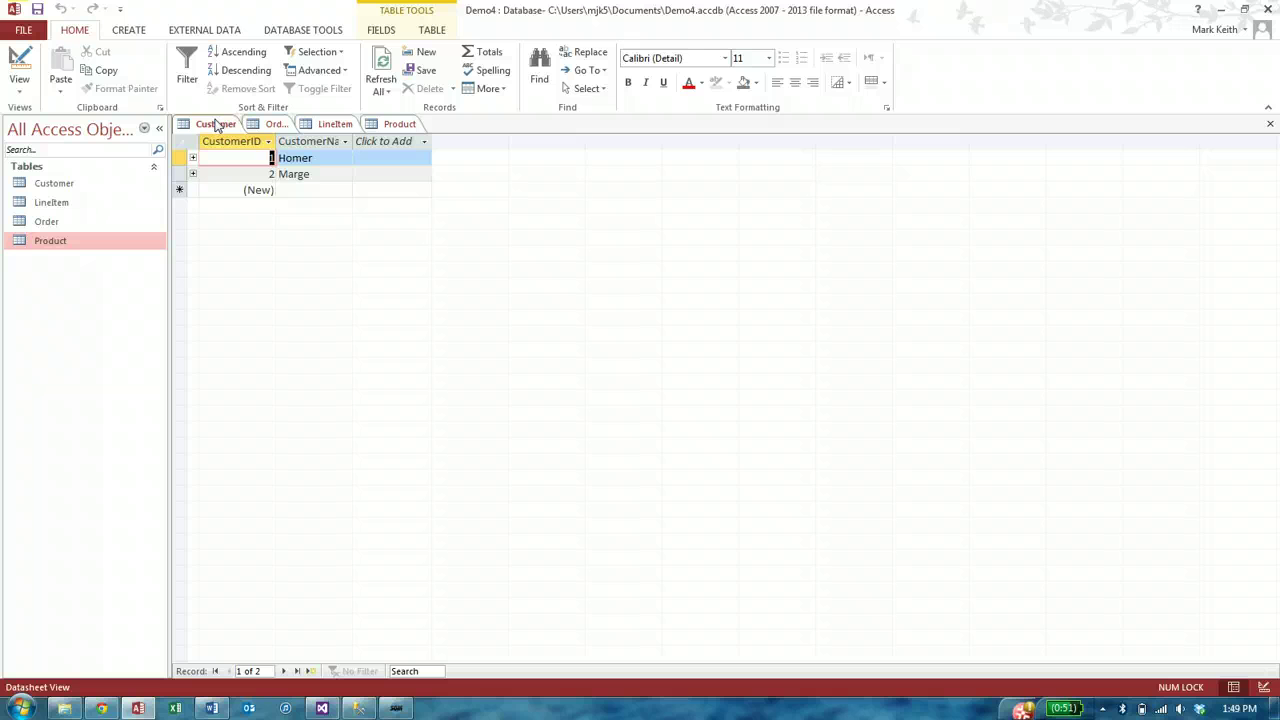
pyautogui.click(193, 159)
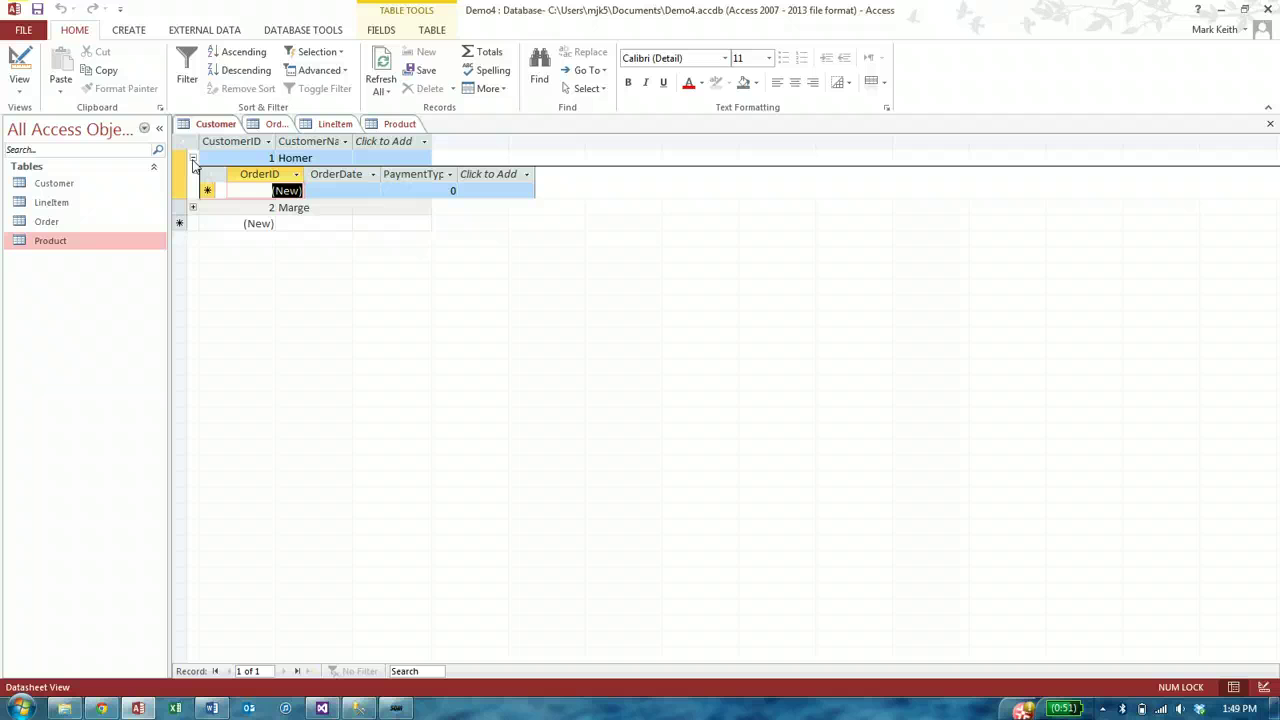
pyautogui.click(278, 124)
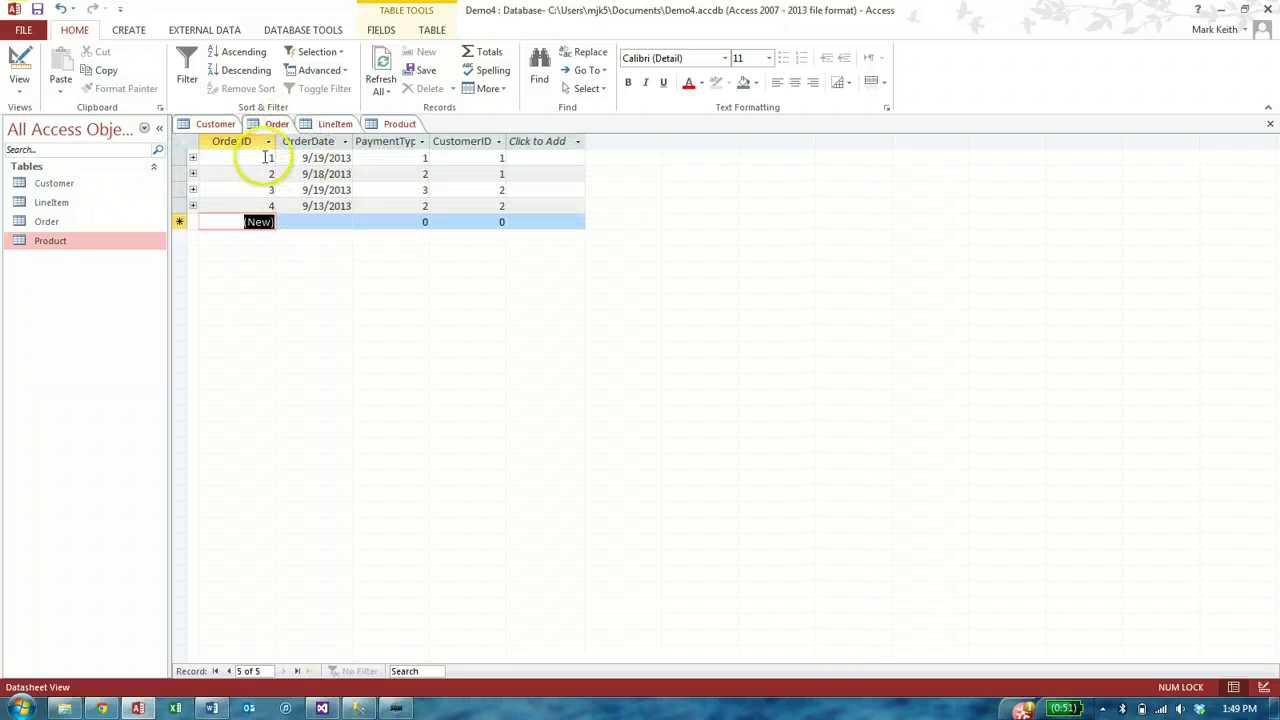
pyautogui.click(1269, 123)
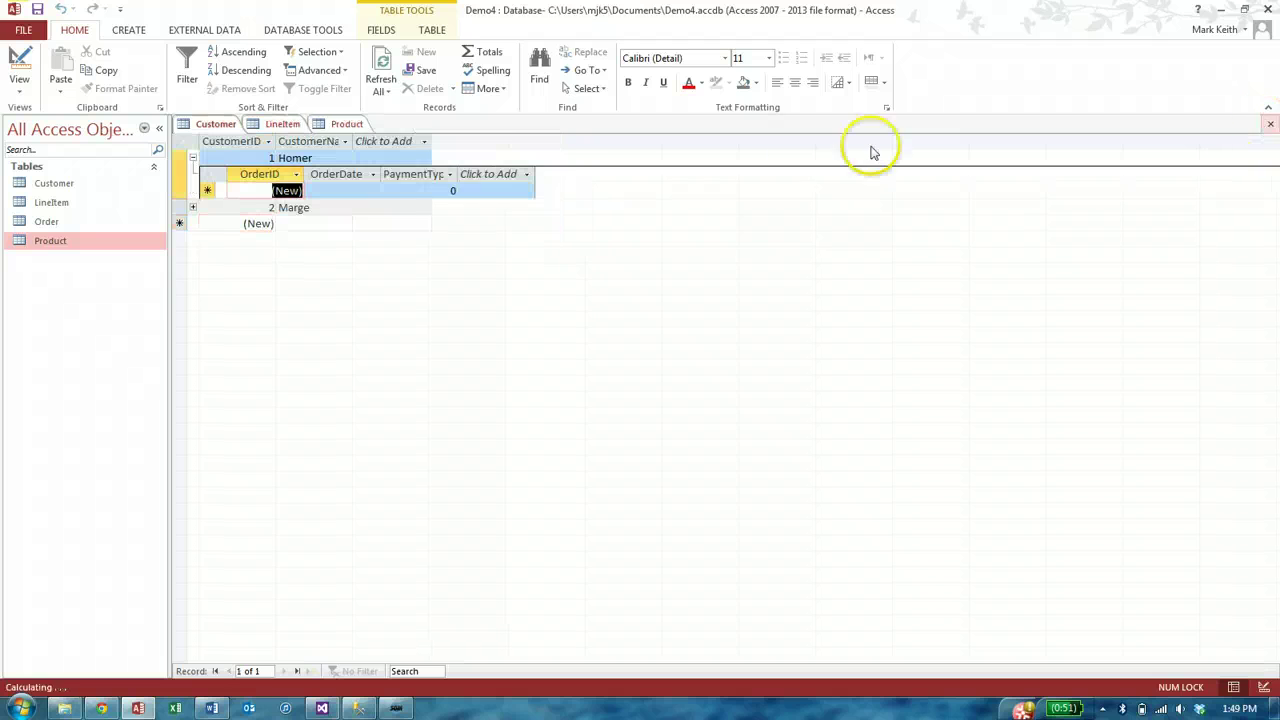
pyautogui.click(1270, 124)
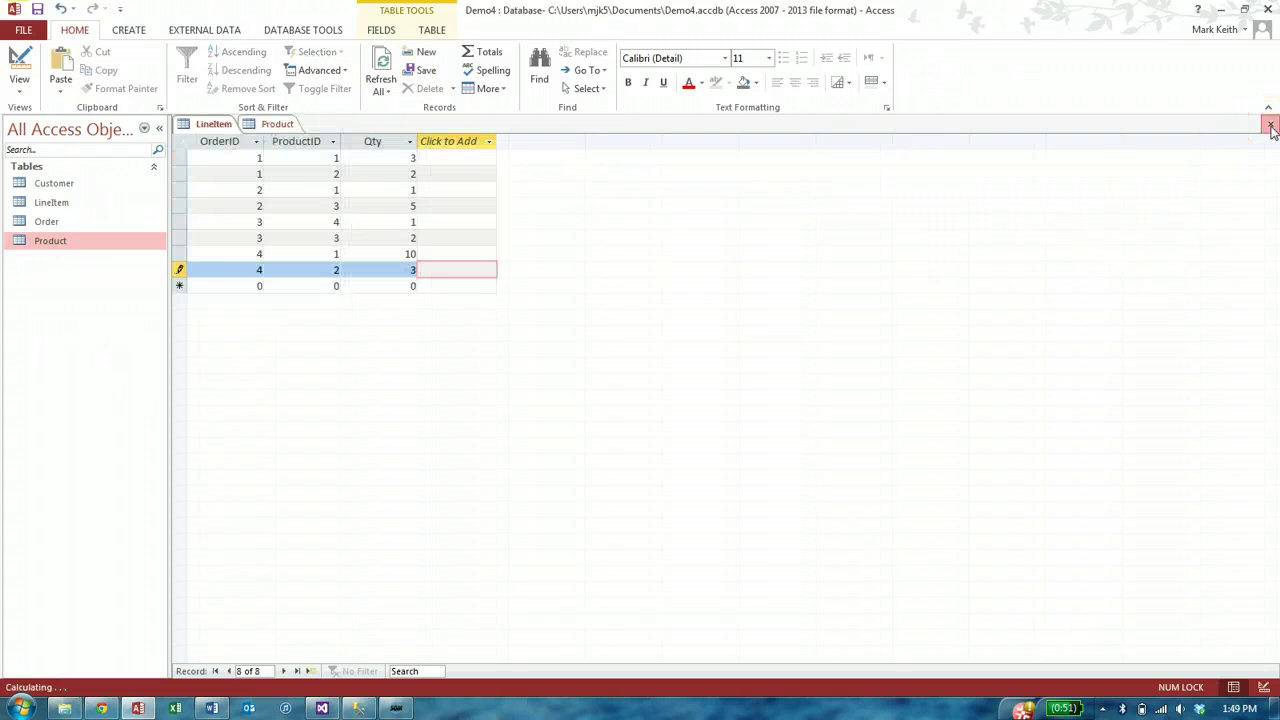
pyautogui.click(1270, 124)
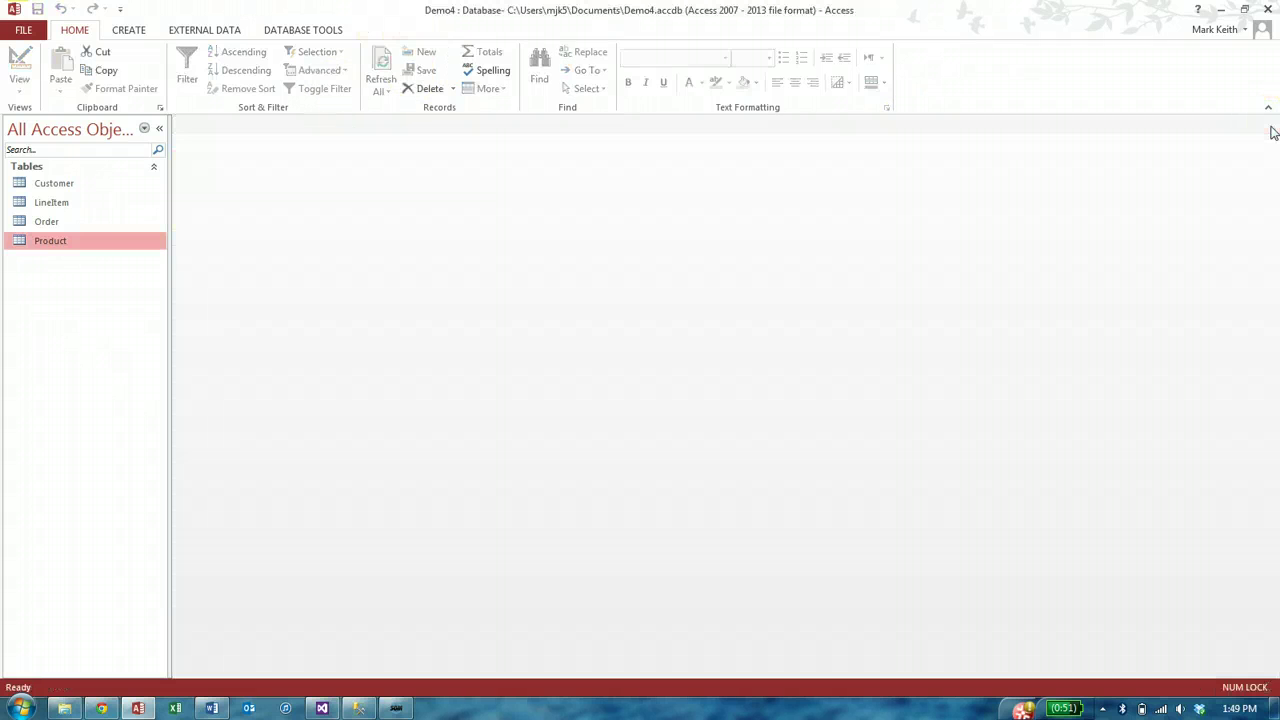
# Reopen Customer, expand Homer's orders, and show order 1's nested line items.
pyautogui.doubleClick(55, 184)
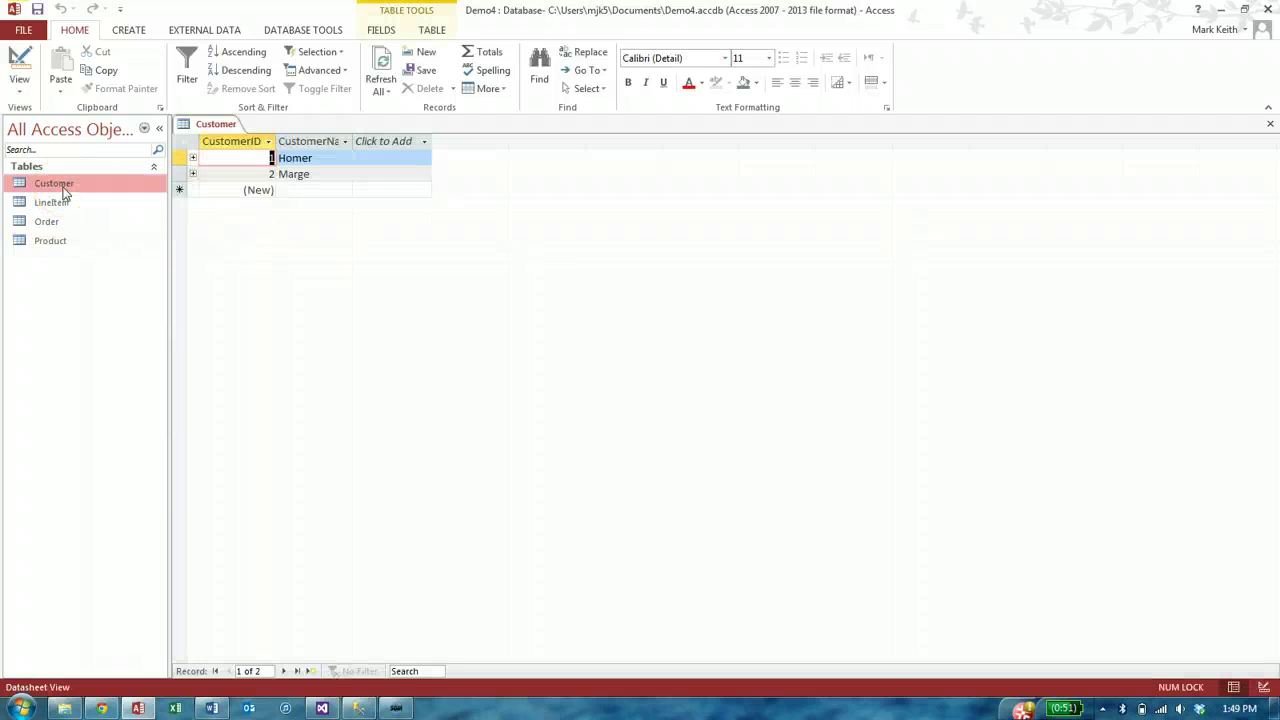
pyautogui.click(193, 158)
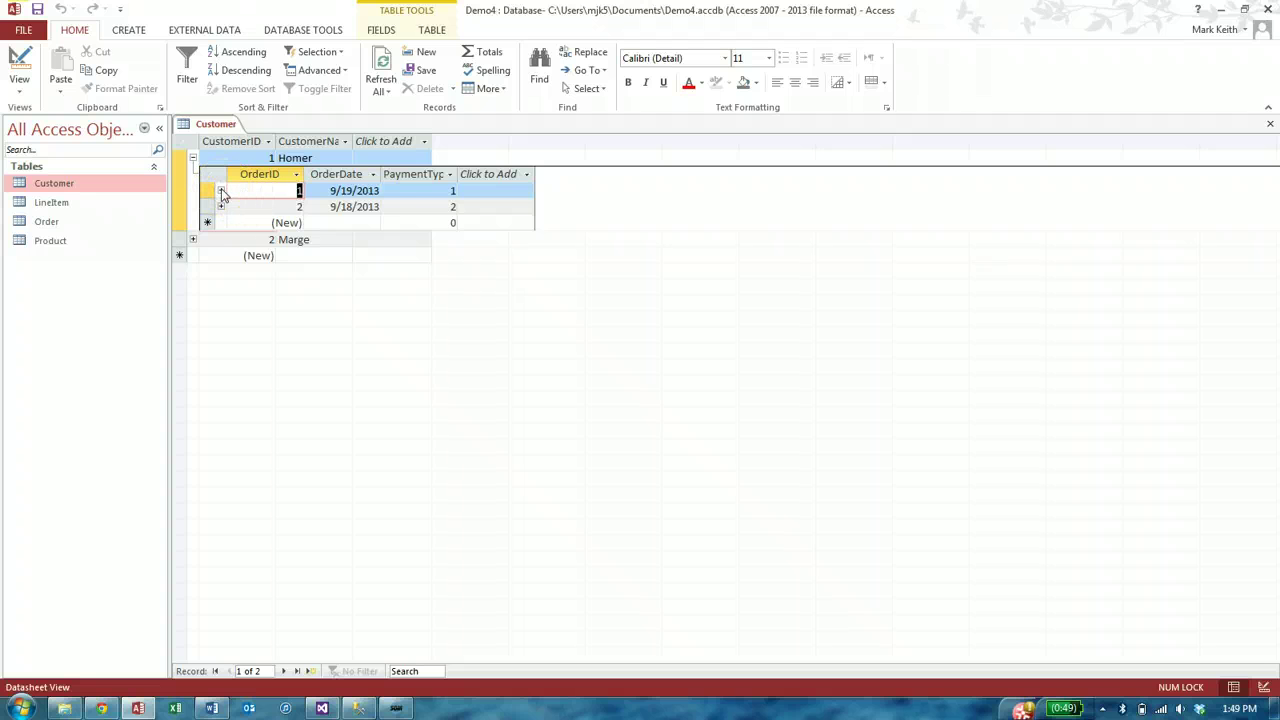
pyautogui.click(221, 190)
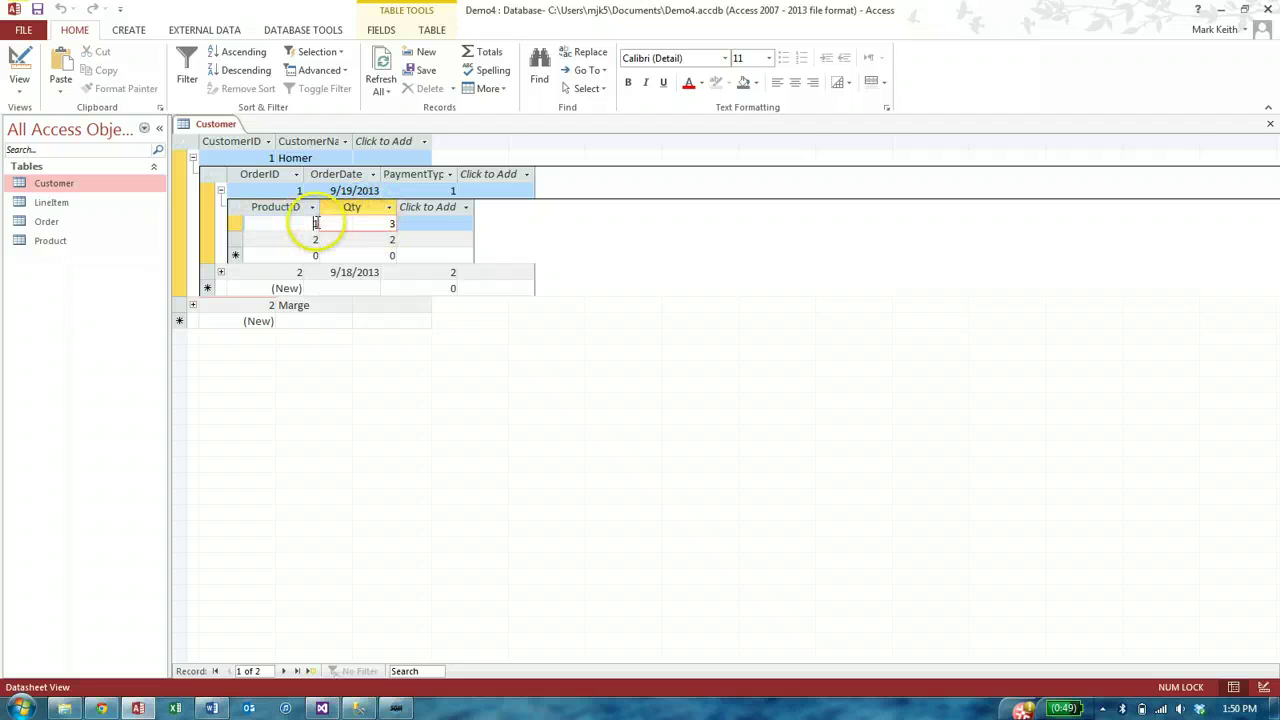
pyautogui.click(313, 239)
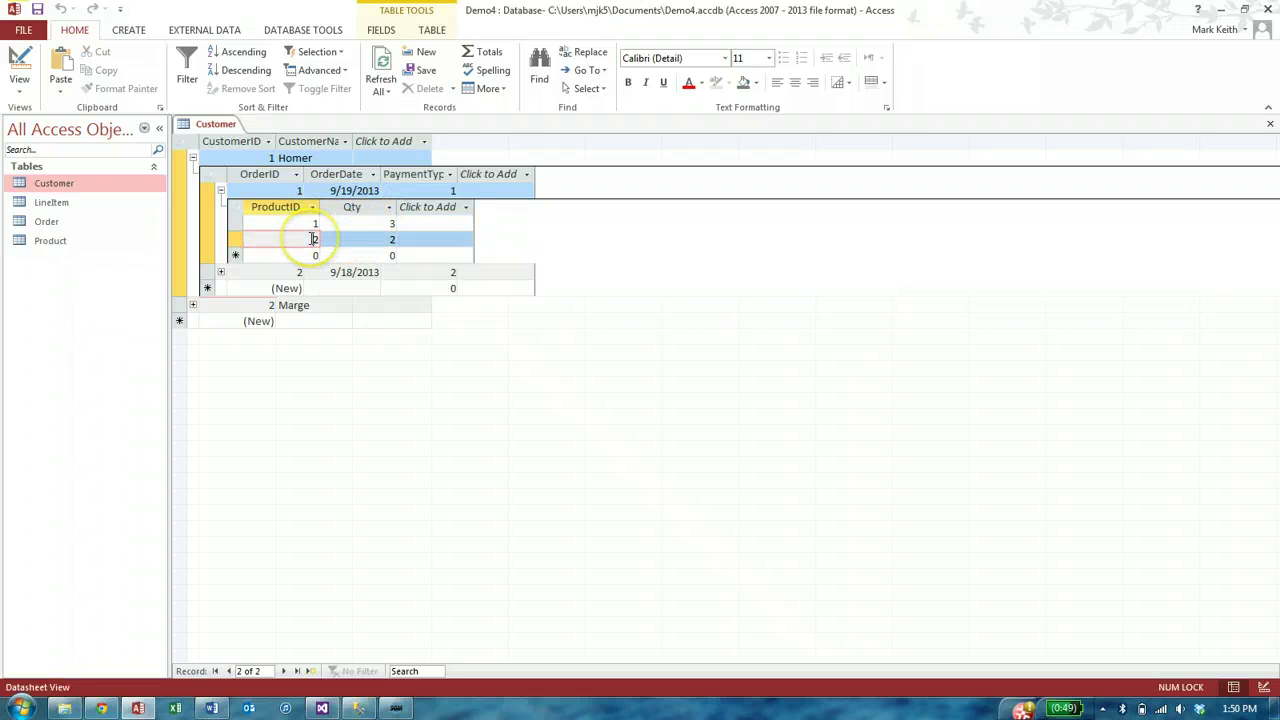